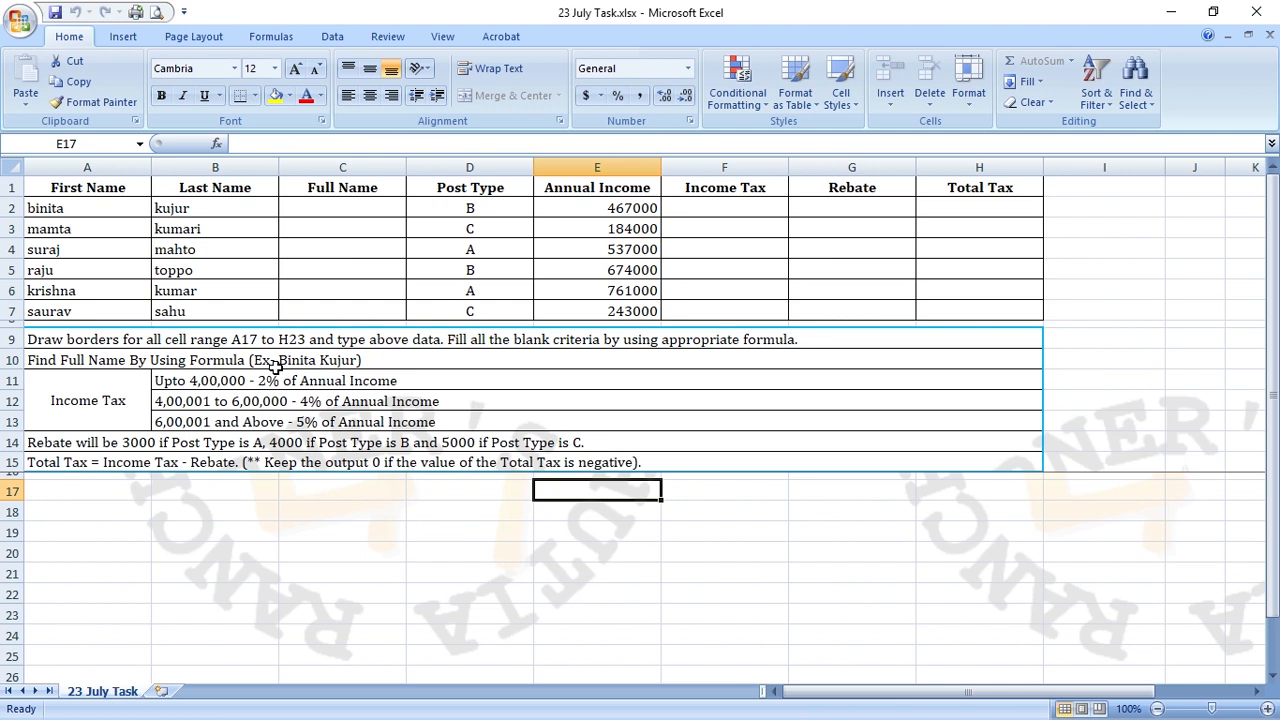
{"action": "left_click", "coordinate": [330, 257]}
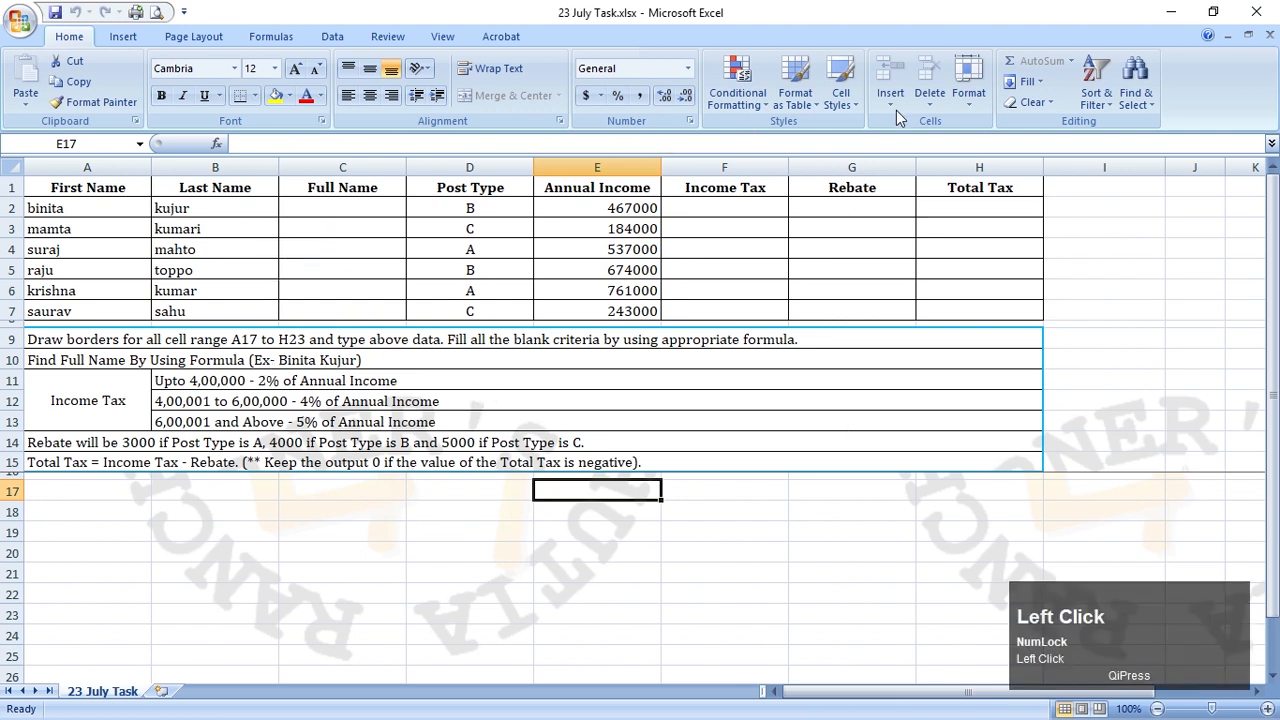
{"action": "left_click", "coordinate": [968, 85]}
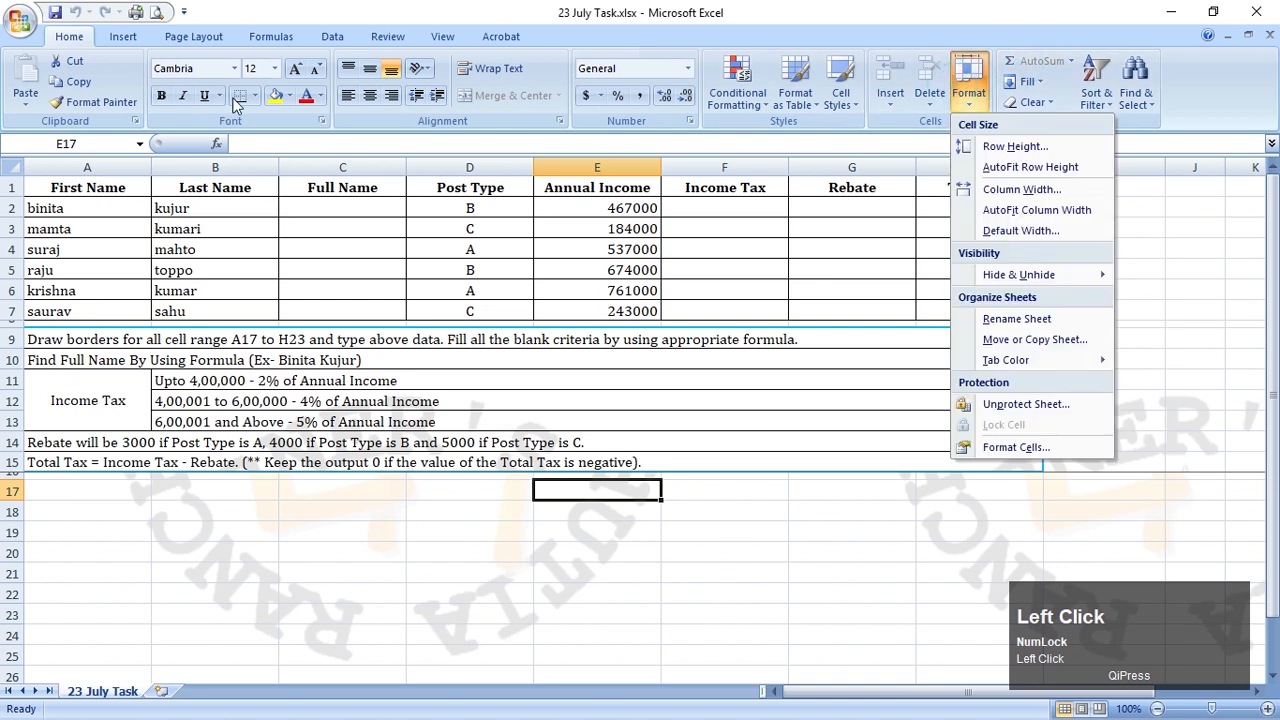
{"action": "left_click", "coordinate": [545, 92]}
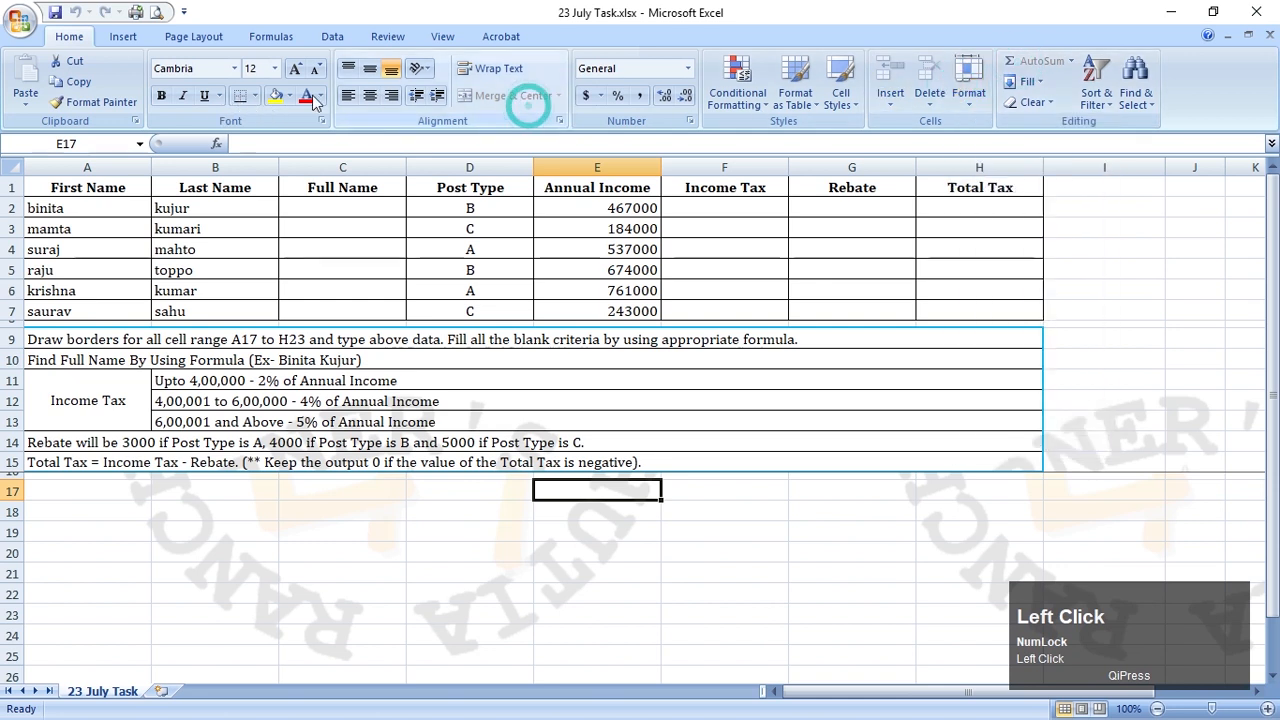
{"action": "left_click", "coordinate": [183, 36]}
{"action": "left_click", "coordinate": [118, 38]}
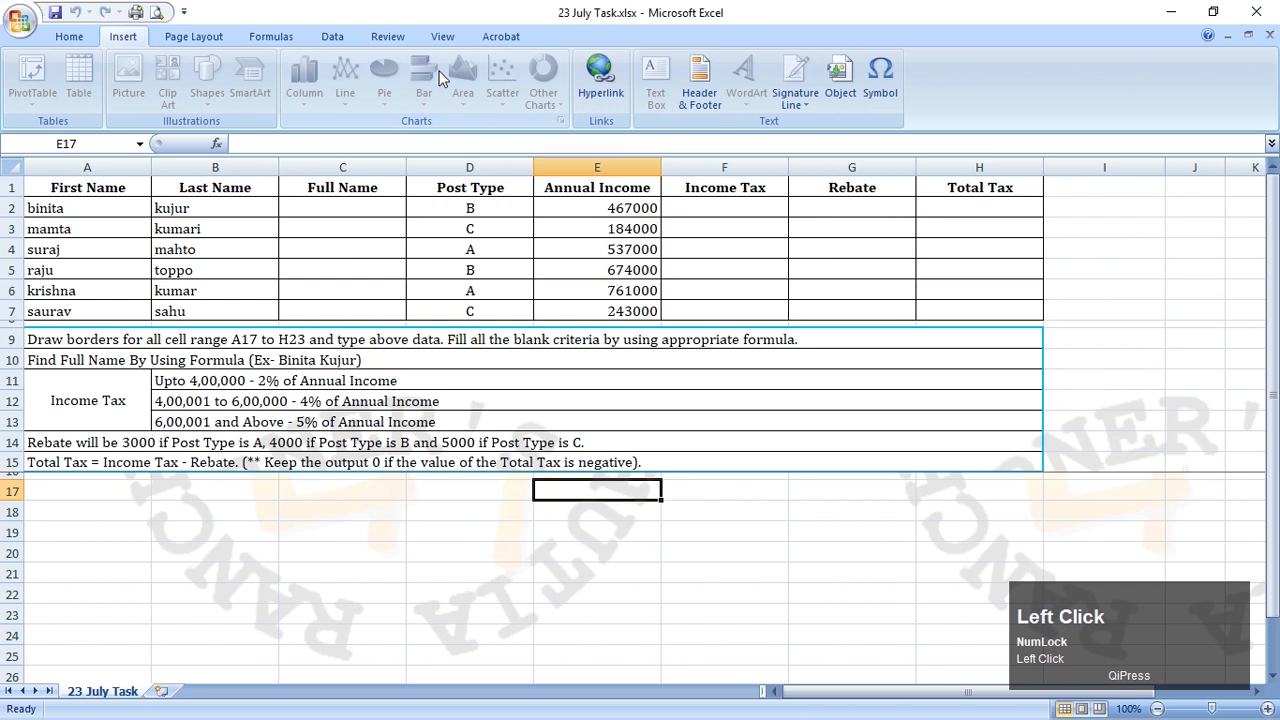
{"action": "left_click", "coordinate": [88, 38]}
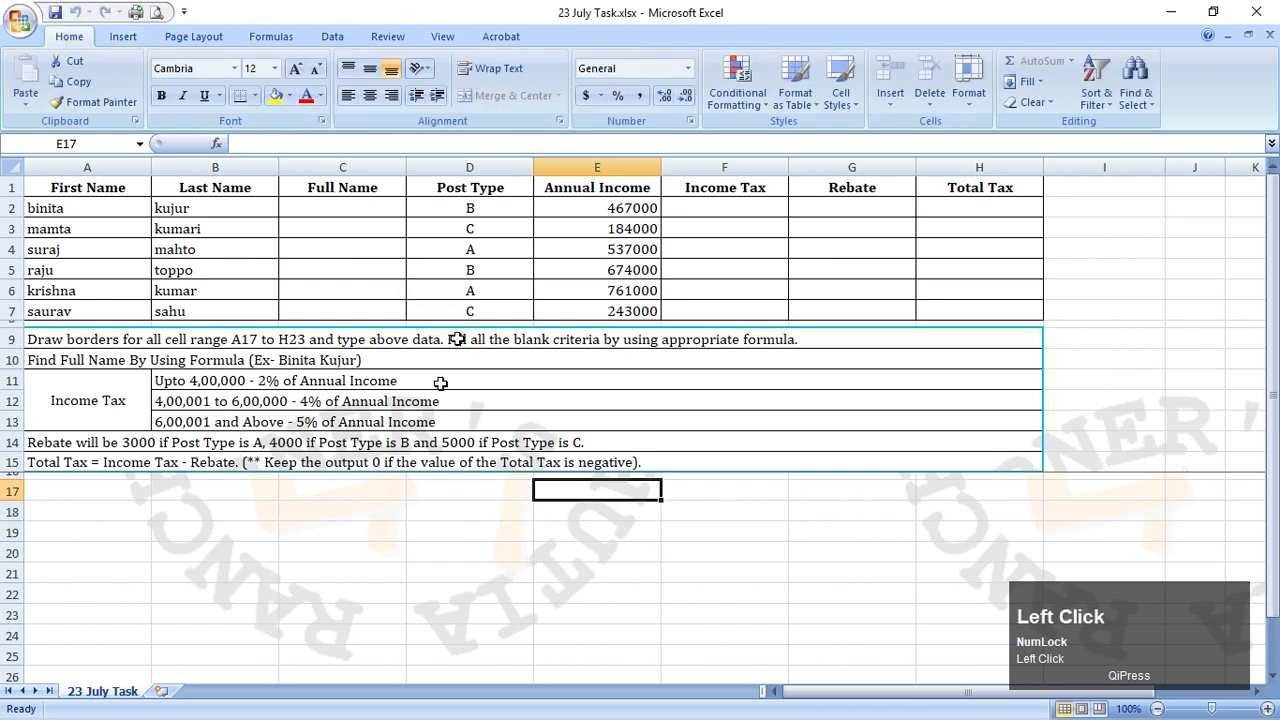
Try to apply a border setting to the empty cell range A18:C20.
{"action": "left_click", "coordinate": [137, 508]}
{"action": "left_click_drag", "start_coordinate": [293, 534], "coordinate": [295, 553]}
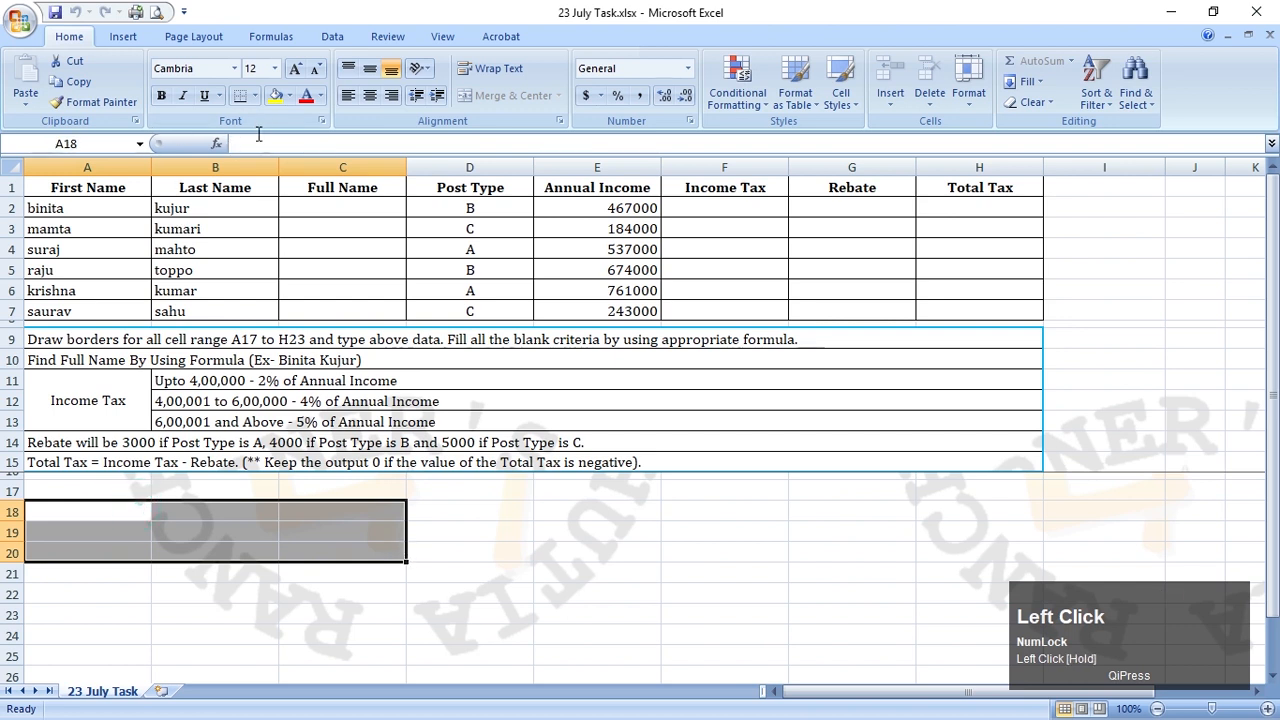
{"action": "left_click", "coordinate": [255, 95]}
{"action": "left_click", "coordinate": [276, 240]}
{"action": "left_click", "coordinate": [371, 546]}
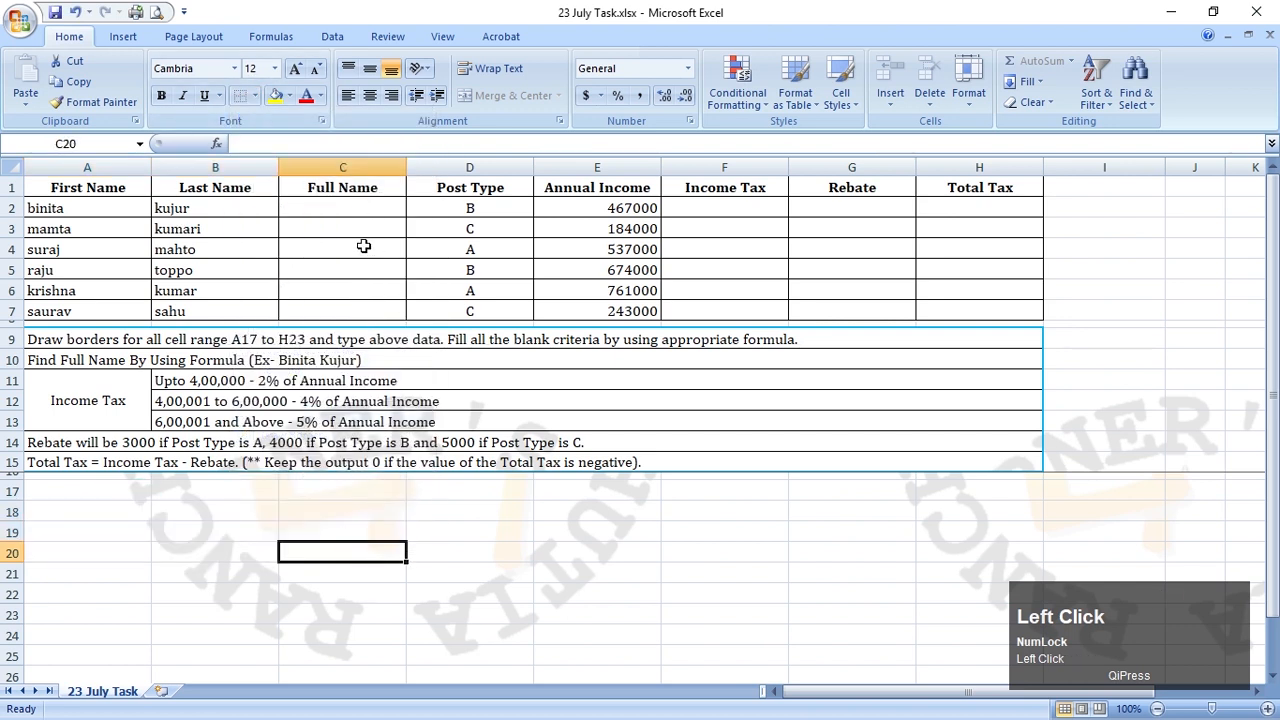
{"action": "left_click", "coordinate": [1071, 61]}
{"action": "left_click", "coordinate": [1170, 377]}
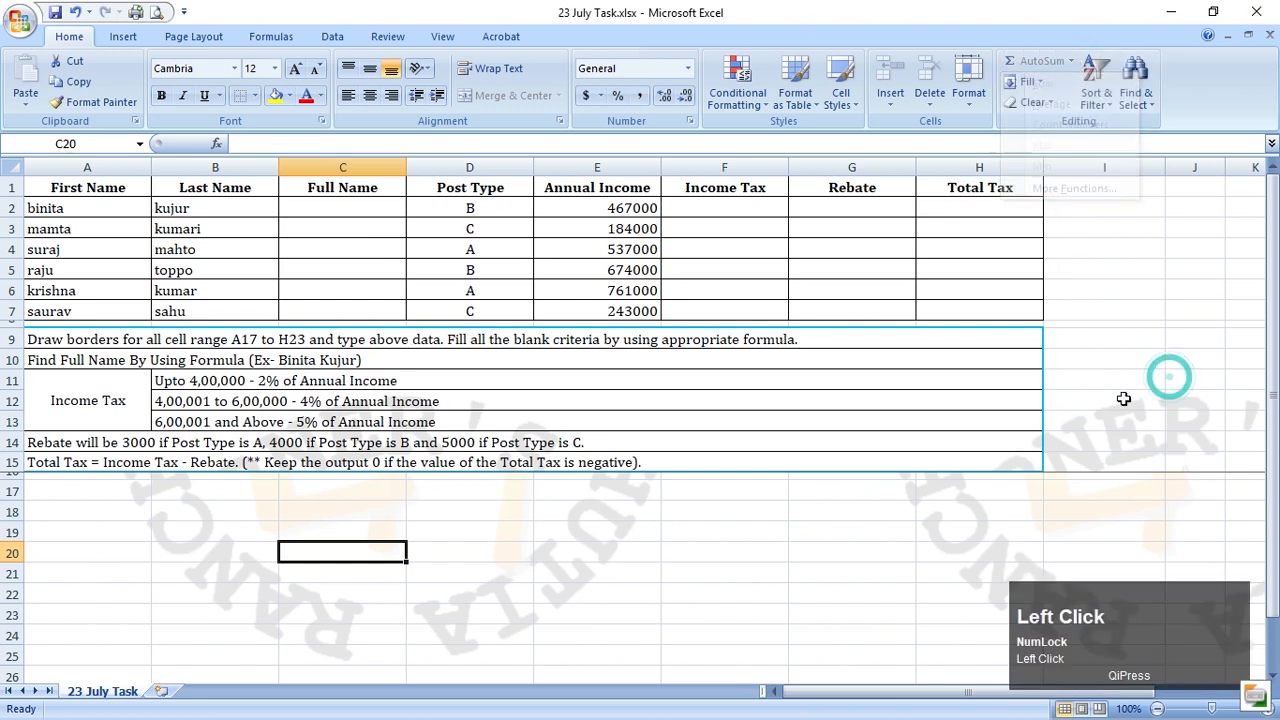
{"action": "left_click", "coordinate": [491, 525]}
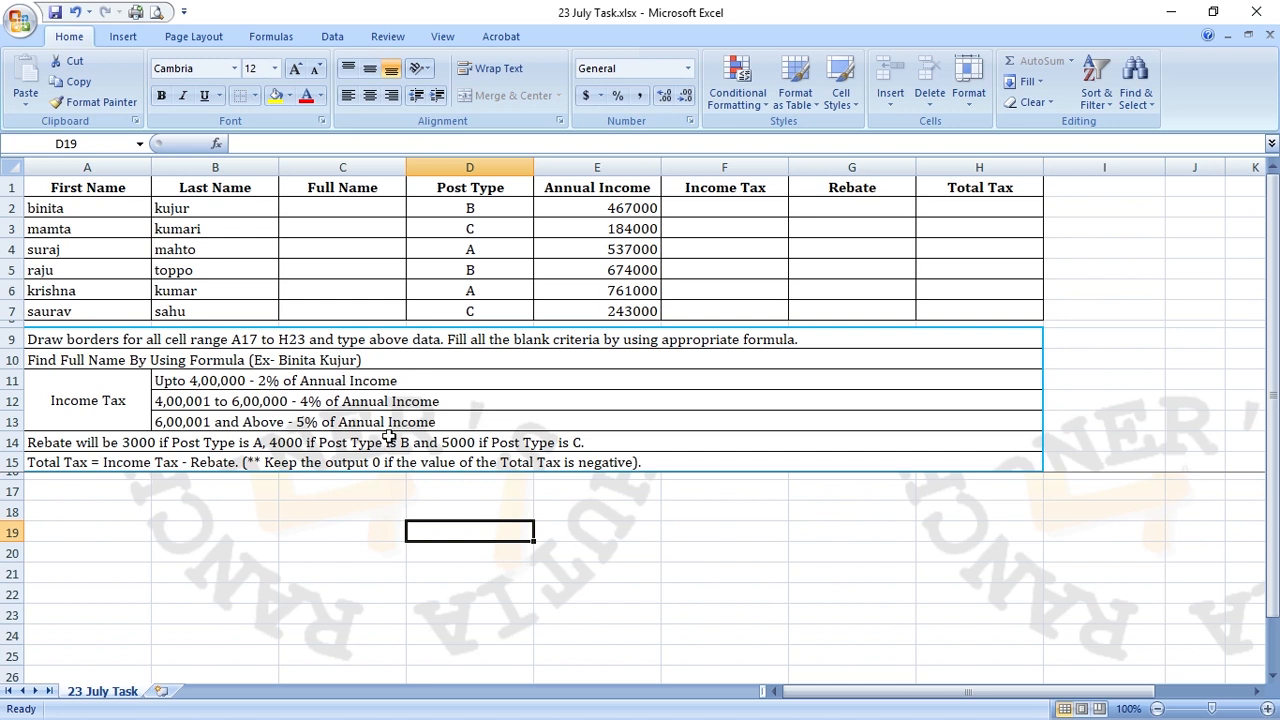
{"action": "mouse_move", "coordinate": [99, 188]}
{"action": "left_mouse_down"}
{"action": "mouse_move", "coordinate": [315, 257]}
{"action": "mouse_move", "coordinate": [789, 300]}
{"action": "left_mouse_up"}
{"action": "left_click_drag", "start_coordinate": [1026, 304], "coordinate": [1026, 305]}
{"action": "left_click", "coordinate": [72, 196]}
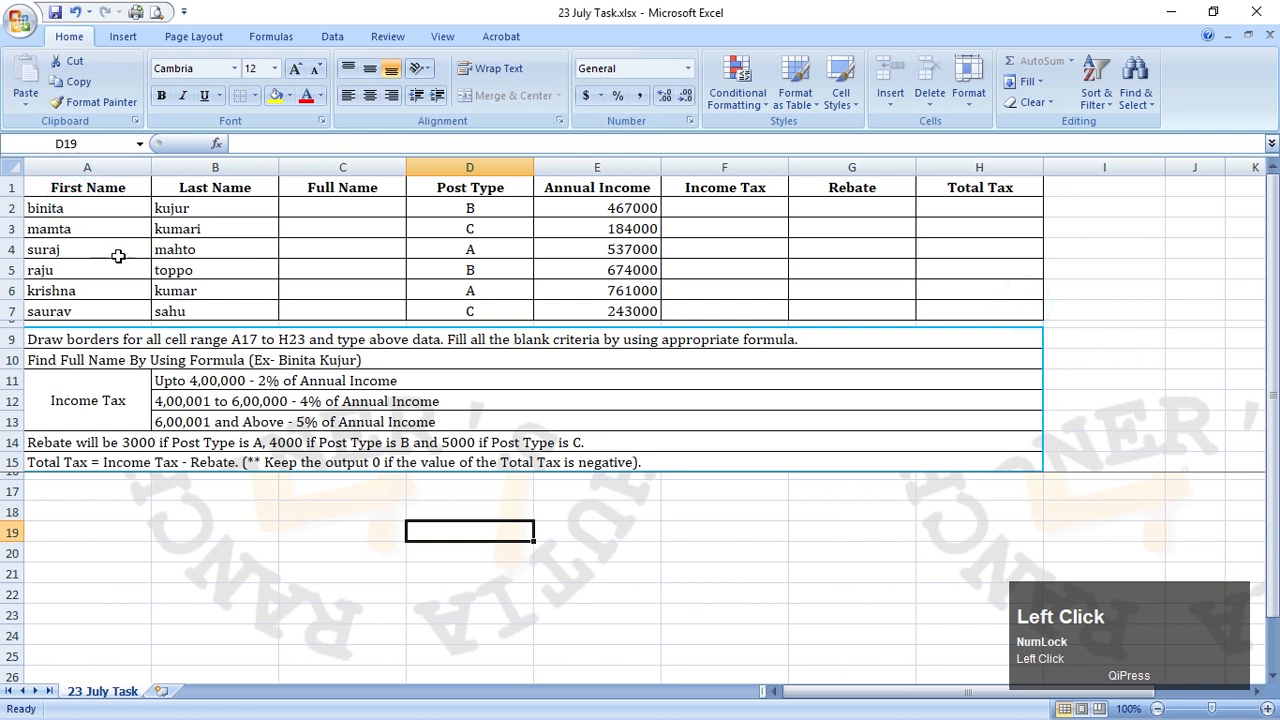
{"action": "left_click", "coordinate": [1090, 268]}
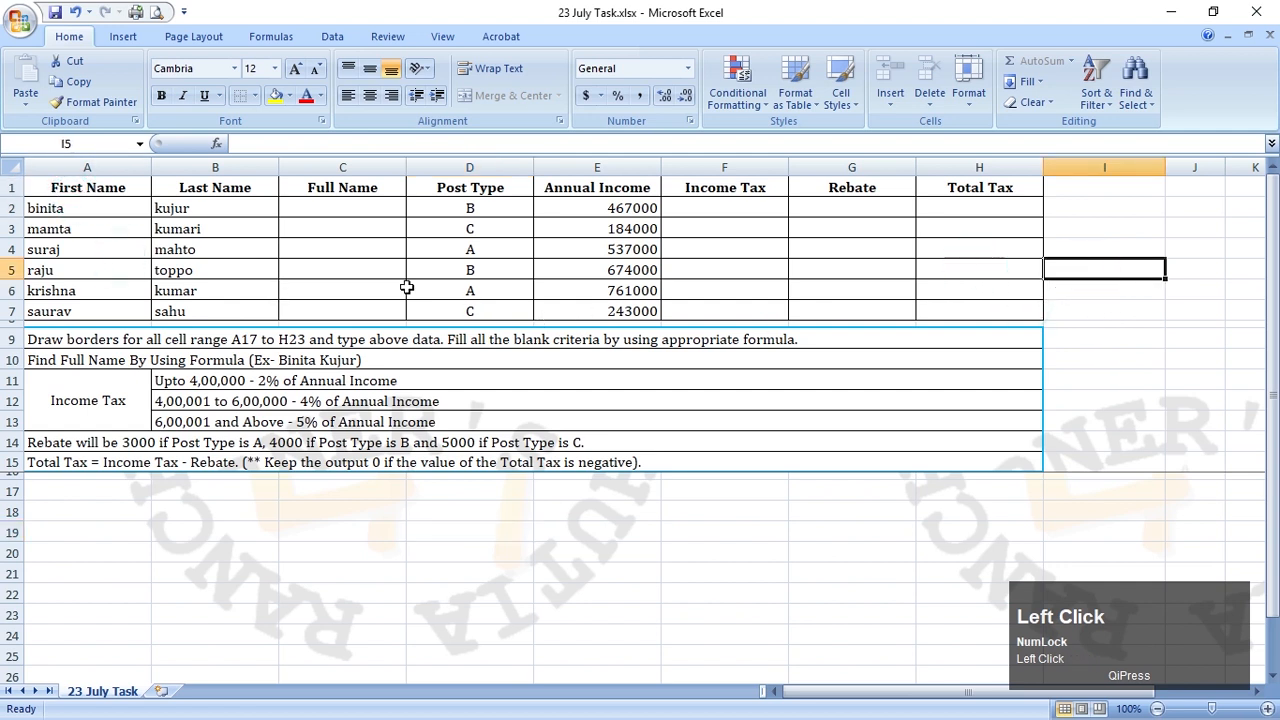
{"action": "left_click", "coordinate": [391, 531]}
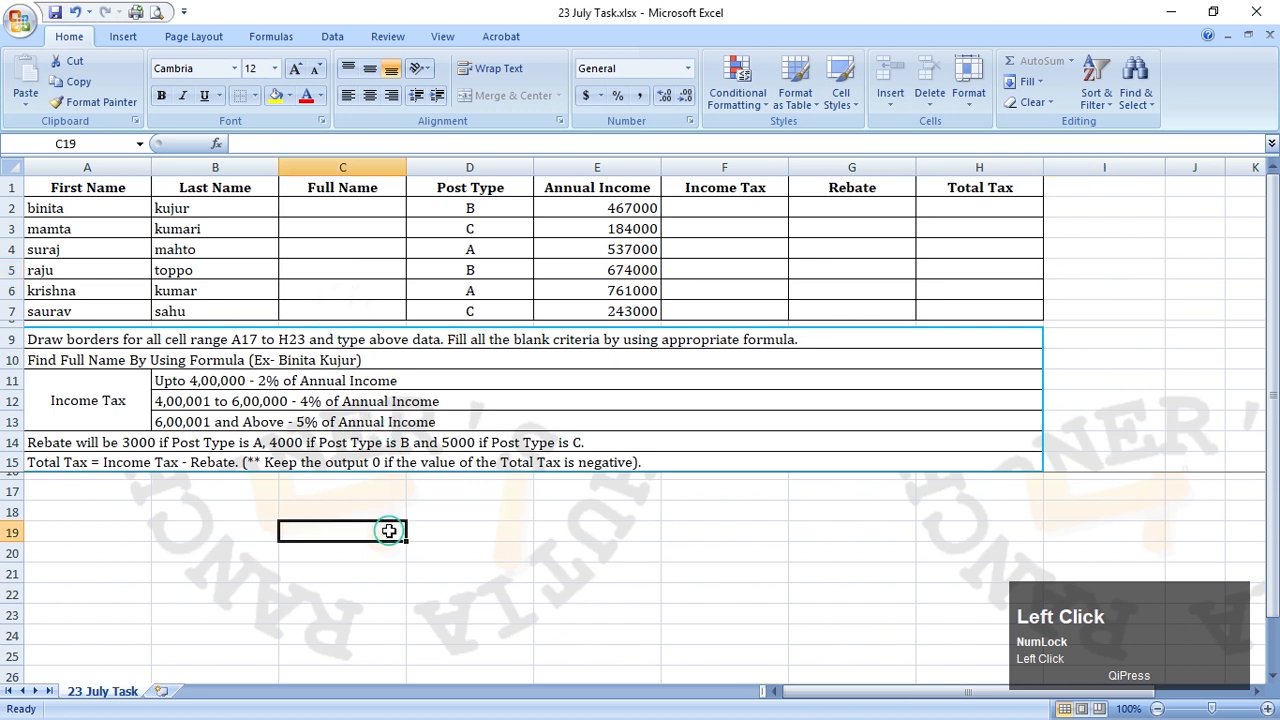
{"action": "key", "text": "Up"}
{"action": "key", "text": "Up"}
{"action": "key", "text": "Up"}
{"action": "key", "text": "Left"}
{"action": "key", "text": "Down"}
{"action": "key", "text": "Down"}
{"action": "key", "text": "Down"}
{"action": "key", "text": "Down"}
{"action": "key", "text": "Down"}
{"action": "key", "text": "Up"}
{"action": "key", "text": "Up"}
{"action": "key", "text": "Up"}
{"action": "key", "text": "Up"}
{"action": "key", "text": "Up"}
{"action": "key", "text": "Up"}
{"action": "key", "text": "Up"}
{"action": "key", "text": "Up"}
{"action": "key", "text": "Up"}
{"action": "key", "text": "Up"}
{"action": "key", "text": "Up"}
{"action": "key", "text": "Up"}
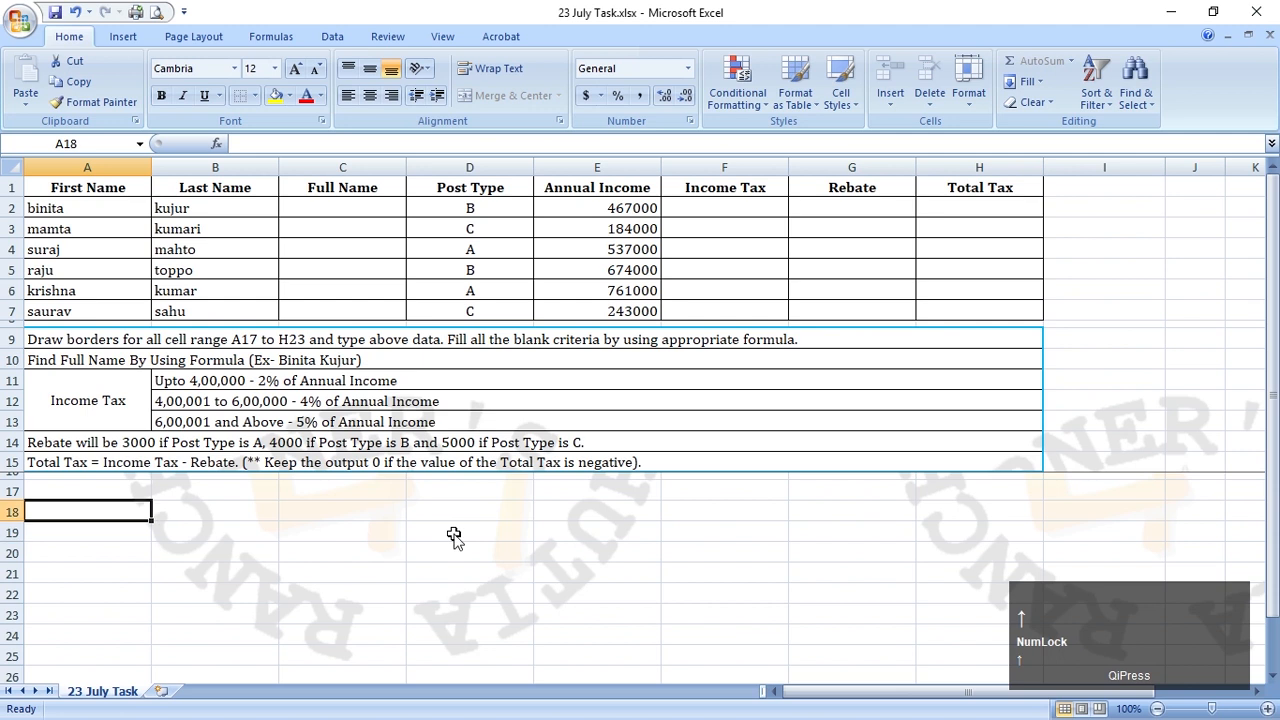
{"action": "left_click_drag", "start_coordinate": [608, 610], "coordinate": [480, 492]}
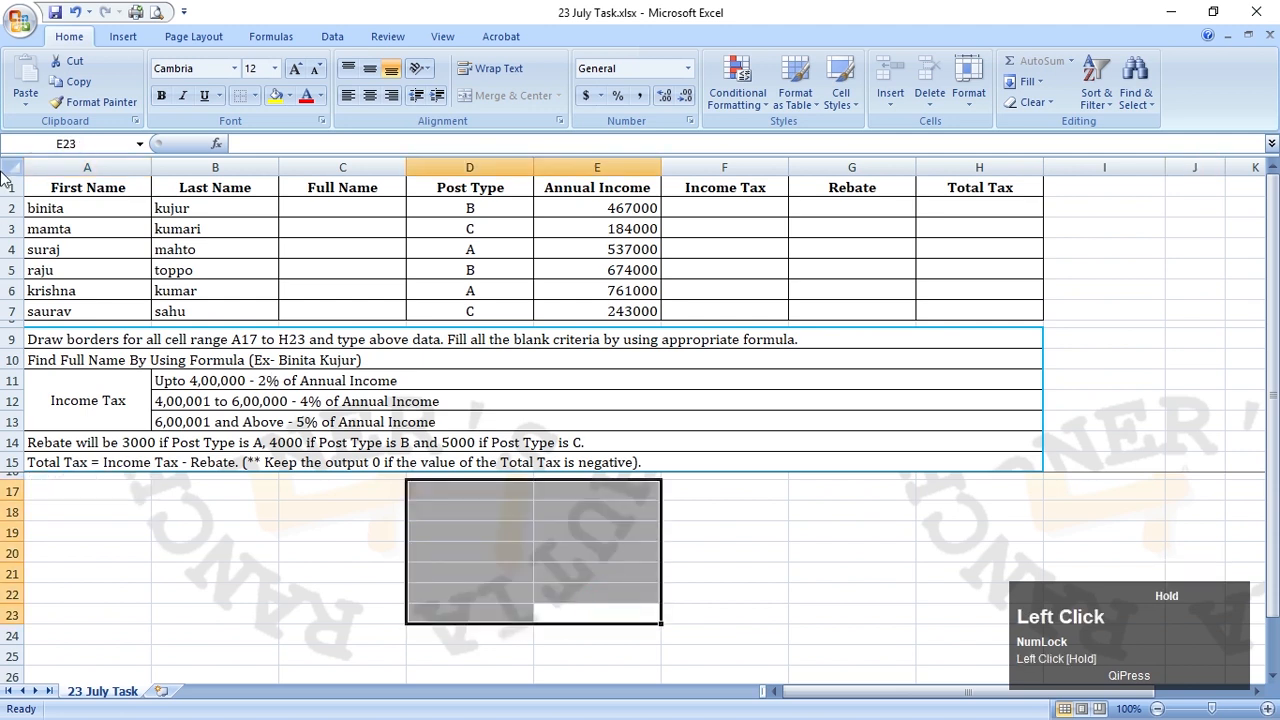
{"action": "left_click", "coordinate": [259, 571]}
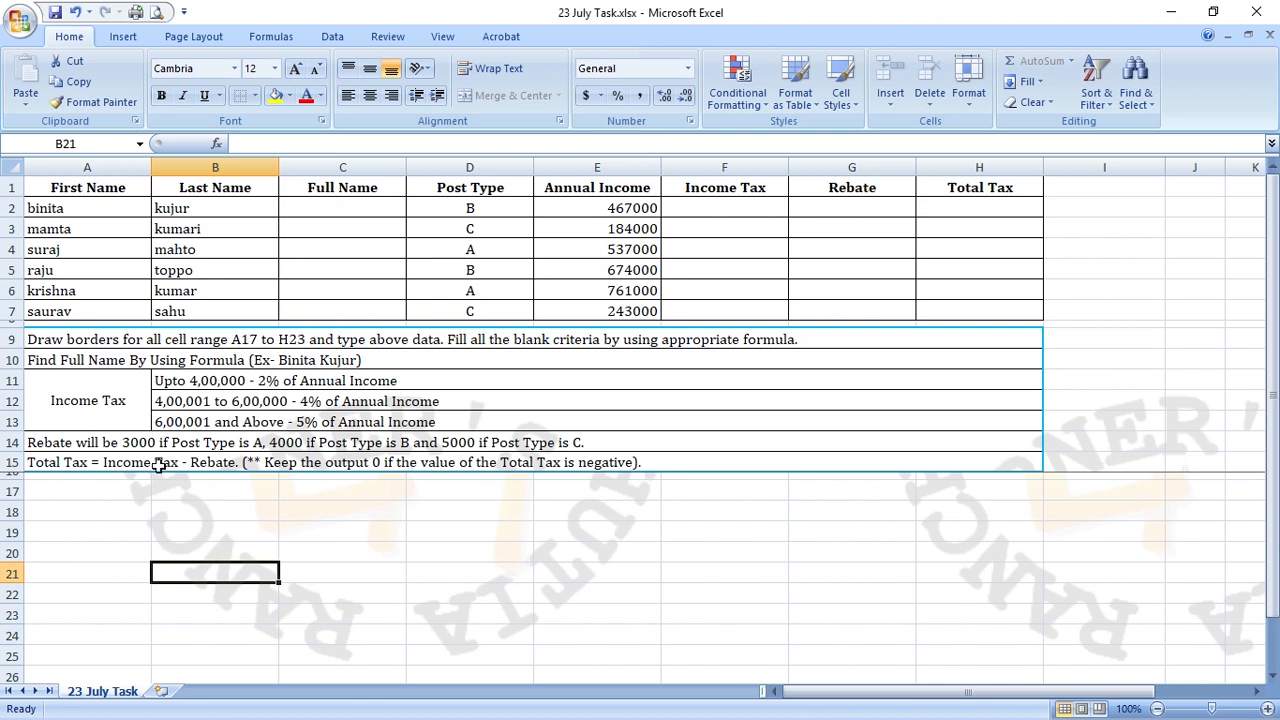
{"action": "left_click_drag", "start_coordinate": [83, 501], "coordinate": [951, 611]}
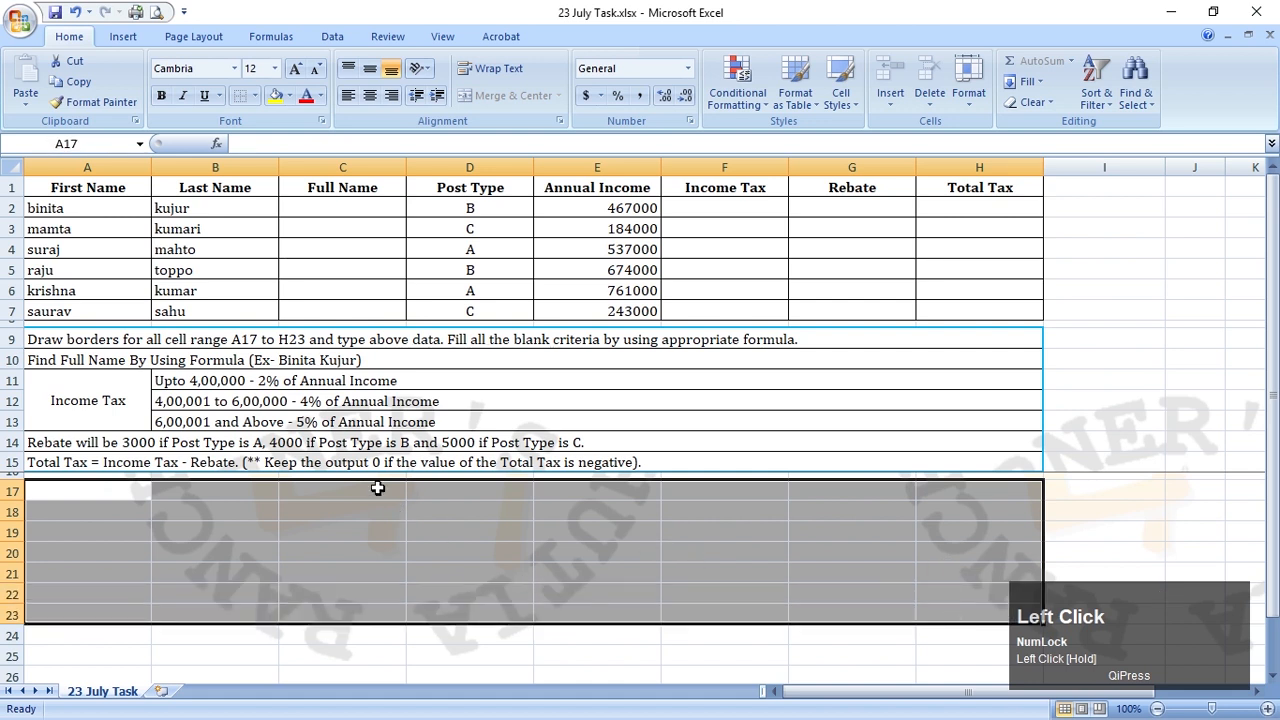
{"action": "right_click", "coordinate": [351, 533]}
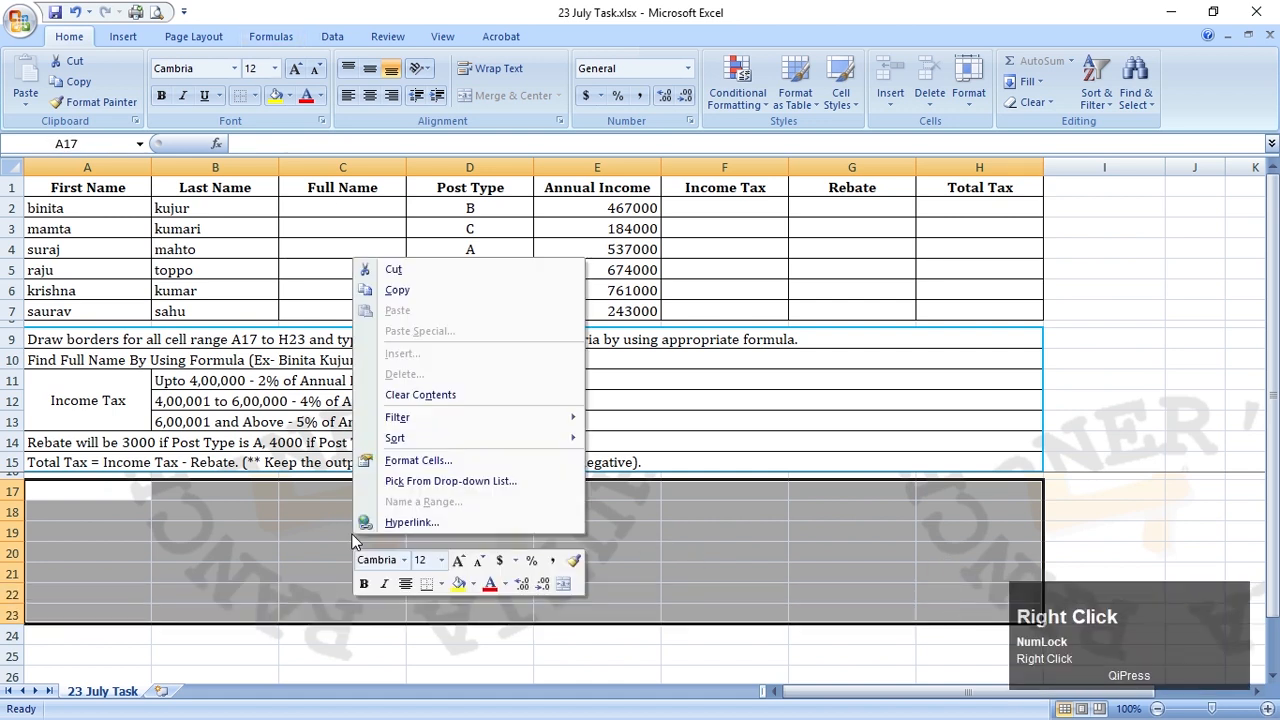
{"action": "left_click", "coordinate": [410, 461]}
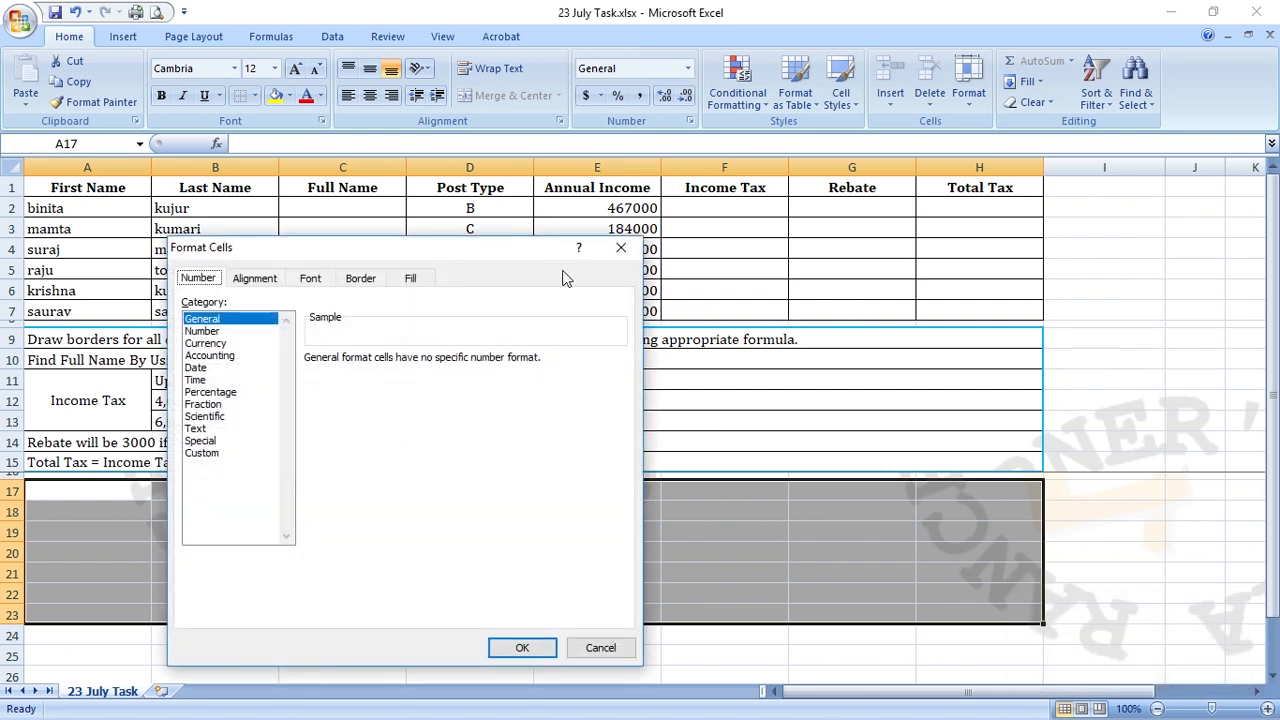
{"action": "left_click", "coordinate": [620, 246]}
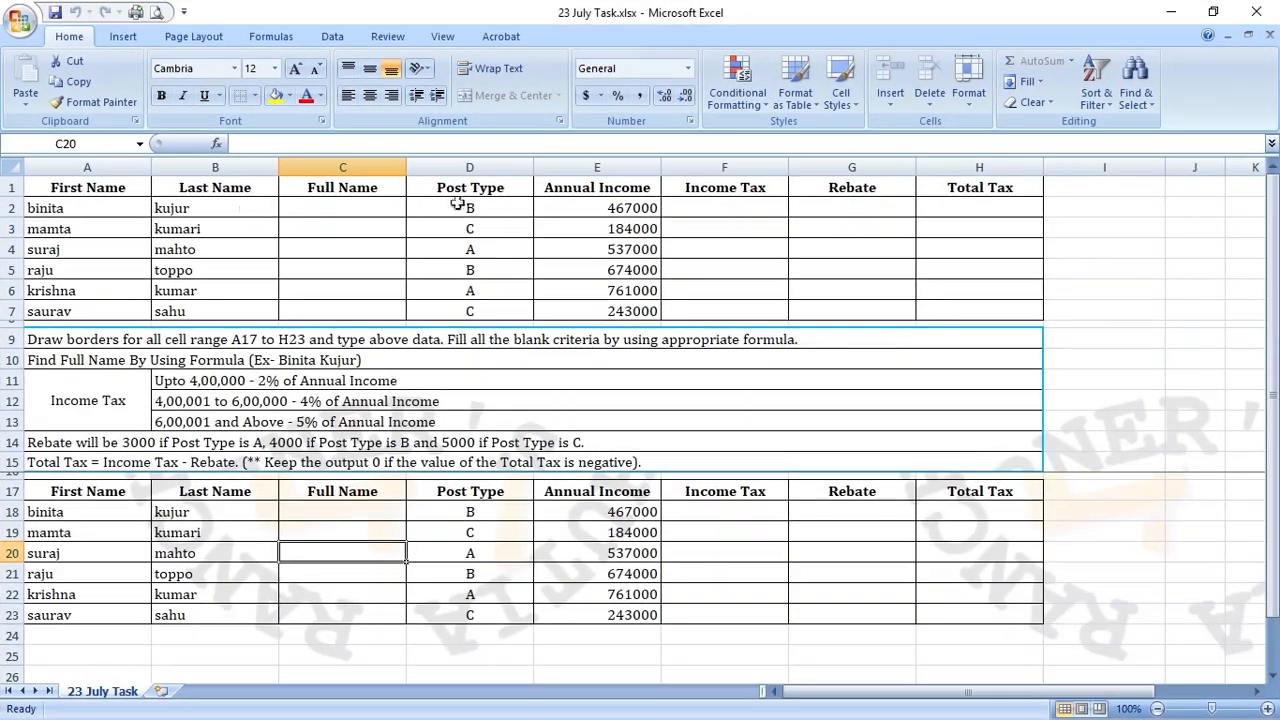
Check in print preview how the worksheet columns are split across pages, and return to the worksheet.
{"action": "left_click", "coordinate": [356, 514]}
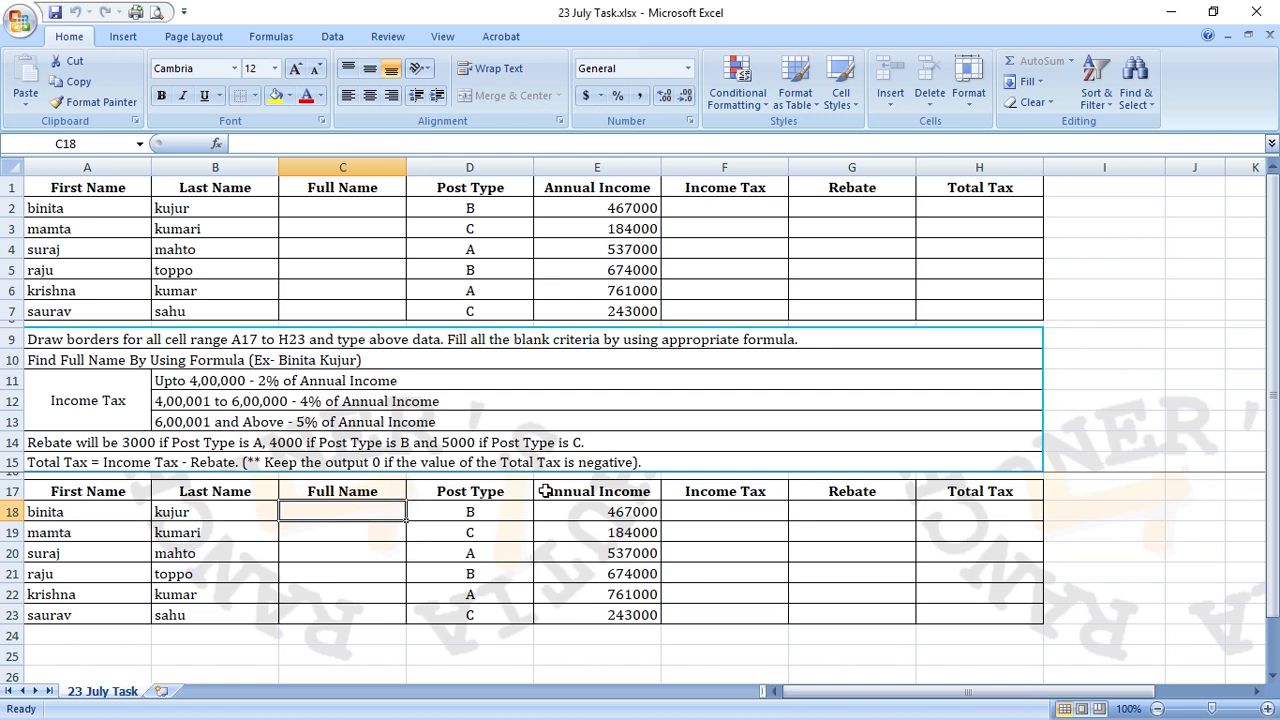
{"action": "left_click", "coordinate": [965, 556]}
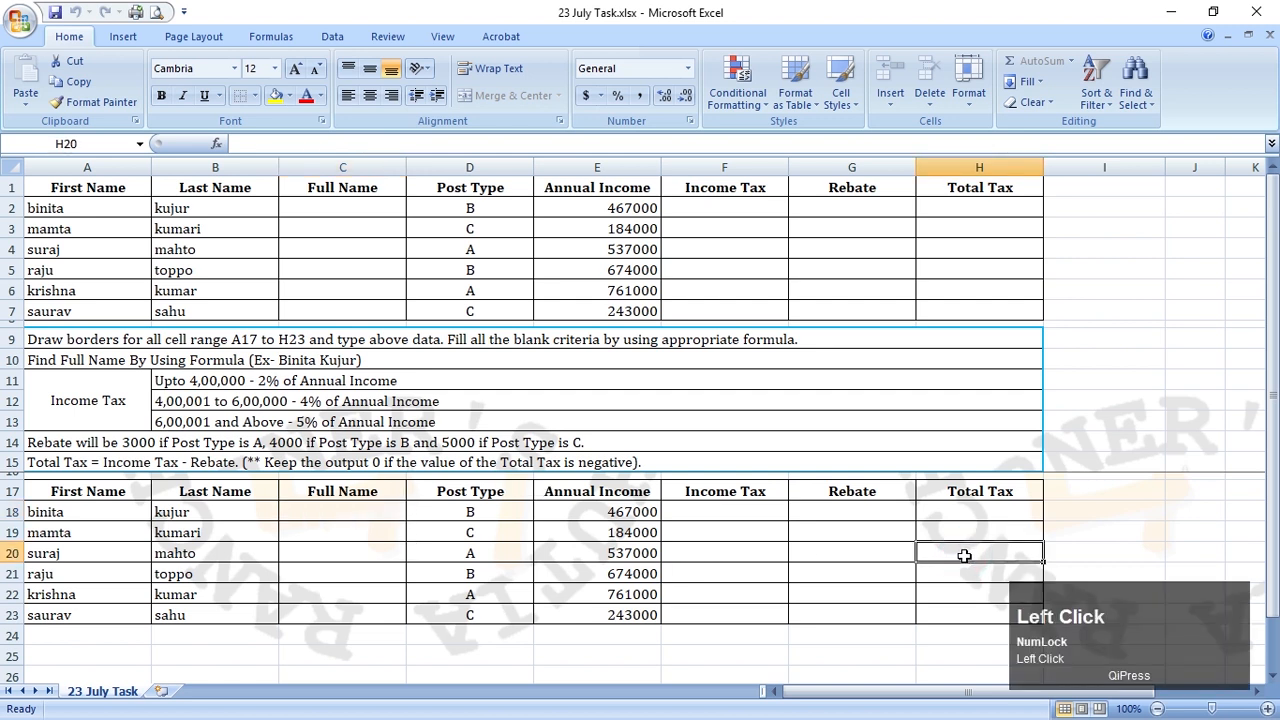
{"action": "left_click", "coordinate": [155, 22]}
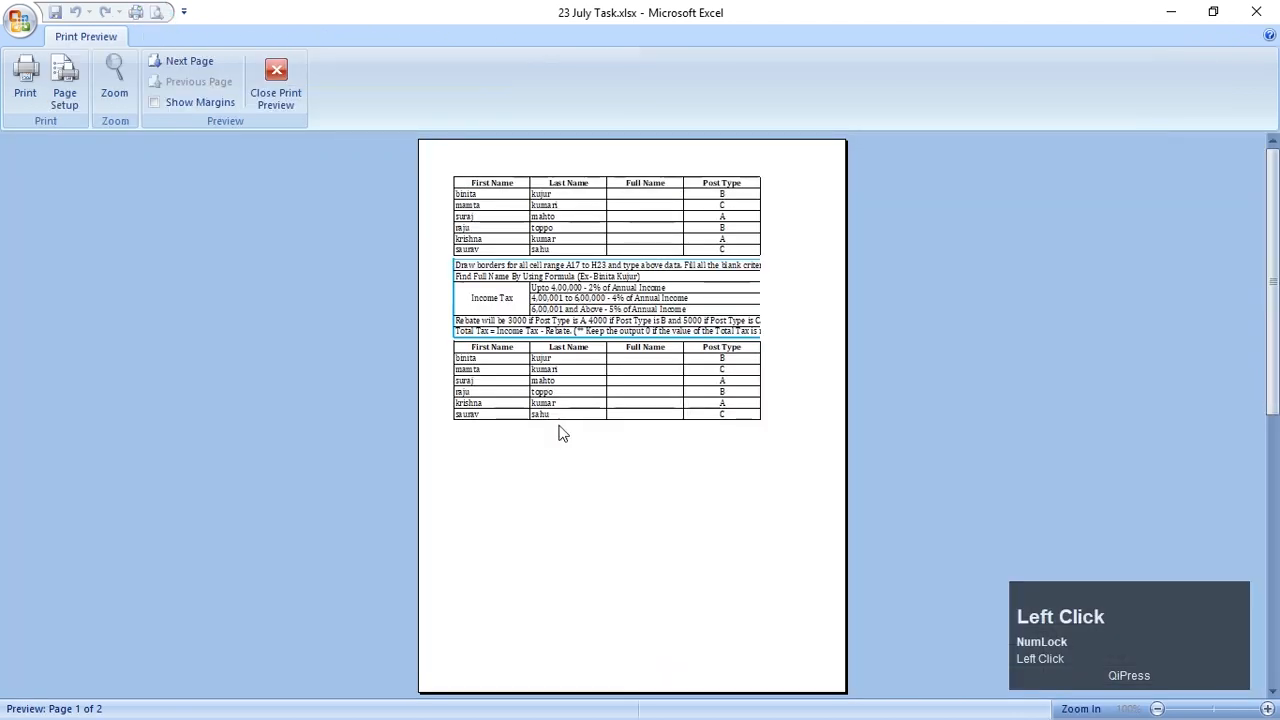
{"action": "scroll", "coordinate": [559, 428], "scroll_direction": "up", "scroll_amount": 1}
{"action": "scroll", "coordinate": [538, 293], "scroll_direction": "down", "scroll_amount": 1}
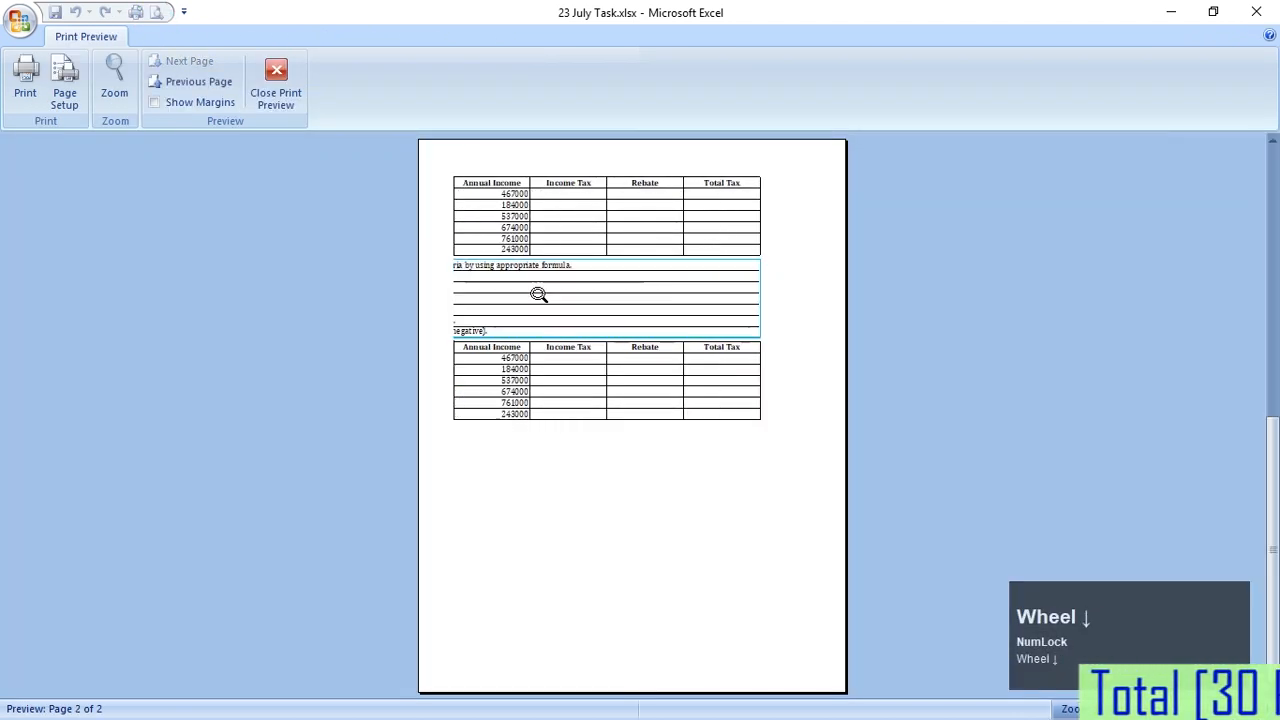
{"action": "left_click", "coordinate": [1279, 250]}
{"action": "left_click_drag", "start_coordinate": [1276, 334], "coordinate": [1277, 488]}
{"action": "left_click", "coordinate": [1279, 248]}
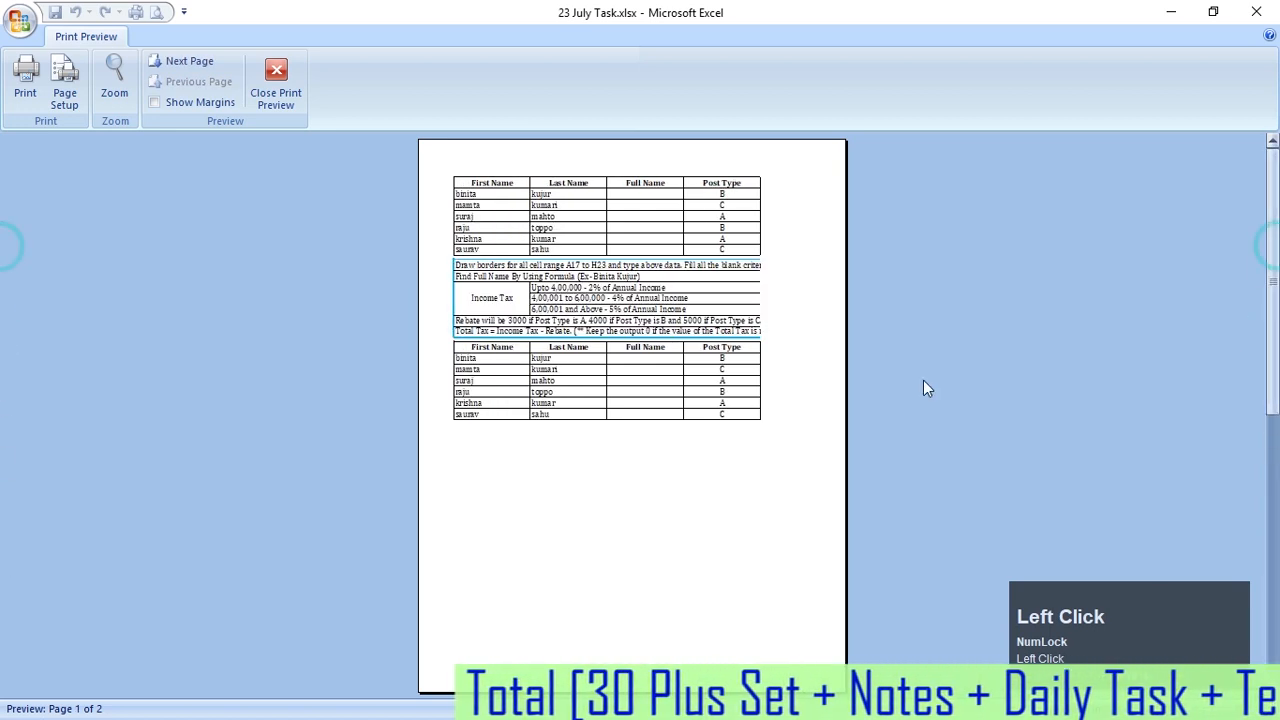
{"action": "scroll", "coordinate": [511, 341], "scroll_direction": "down", "scroll_amount": 1}
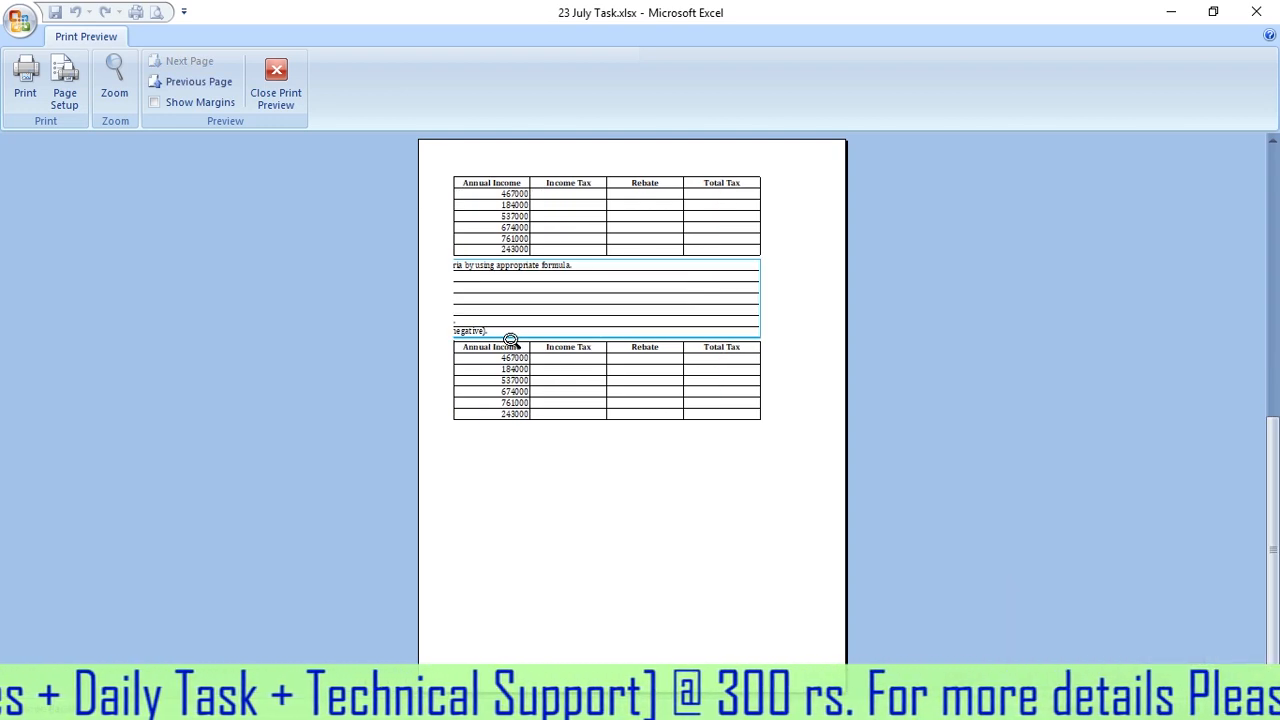
{"action": "left_click", "coordinate": [276, 86]}
{"action": "scroll", "coordinate": [689, 567], "scroll_direction": "down", "scroll_amount": 3}
{"action": "scroll", "coordinate": [689, 567], "scroll_direction": "up", "scroll_amount": 3}
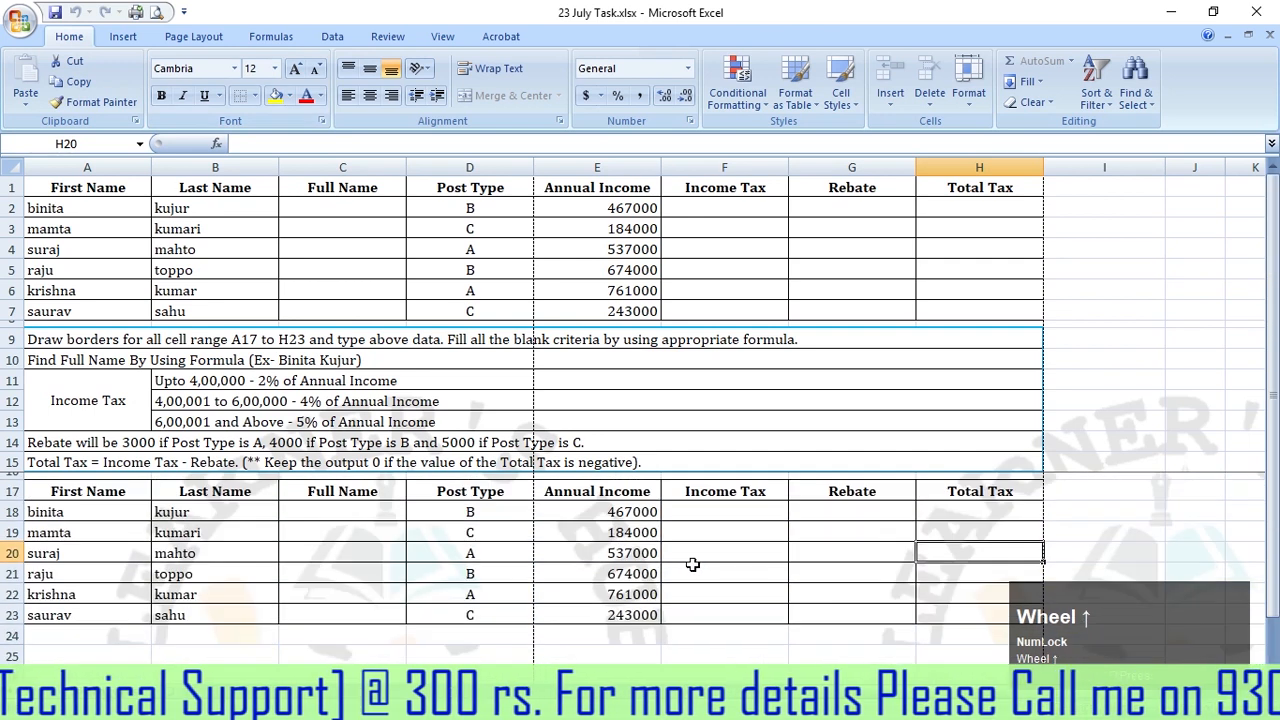
Minimize the ribbon to make more rows of the worksheet visible.
{"action": "right_click", "coordinate": [616, 122]}
{"action": "left_click", "coordinate": [697, 200]}
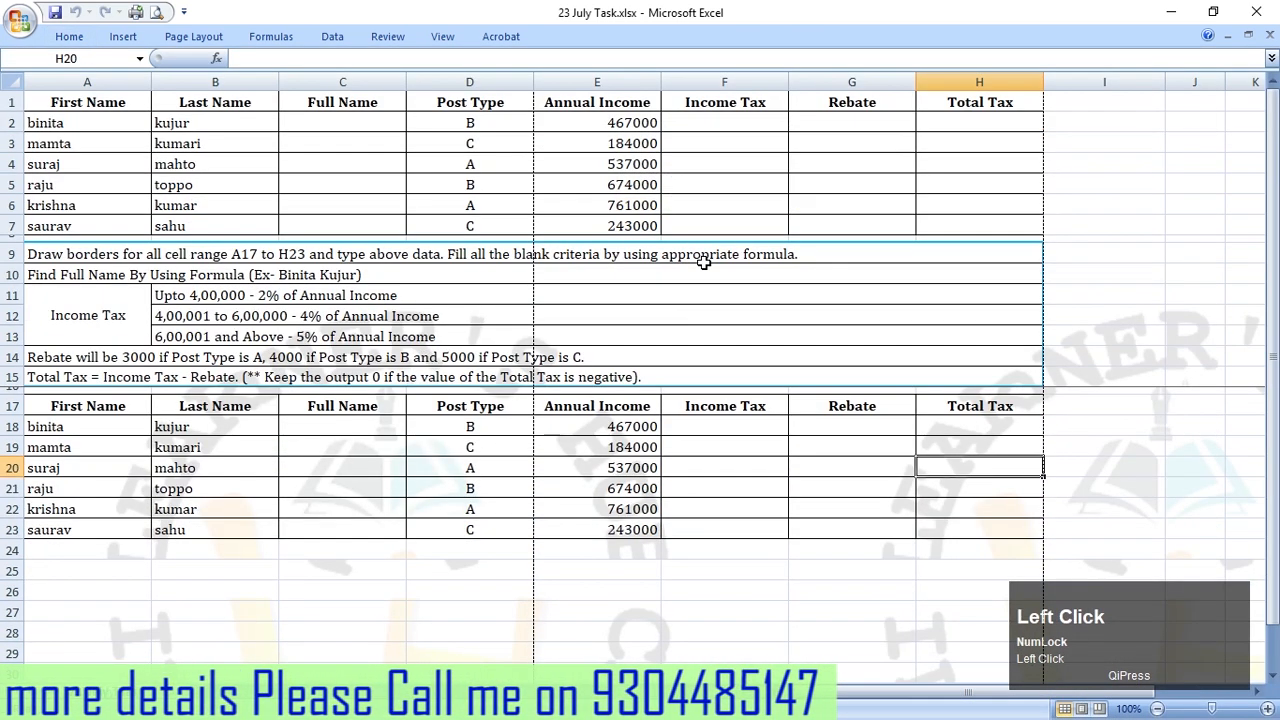
{"action": "left_click", "coordinate": [1095, 424]}
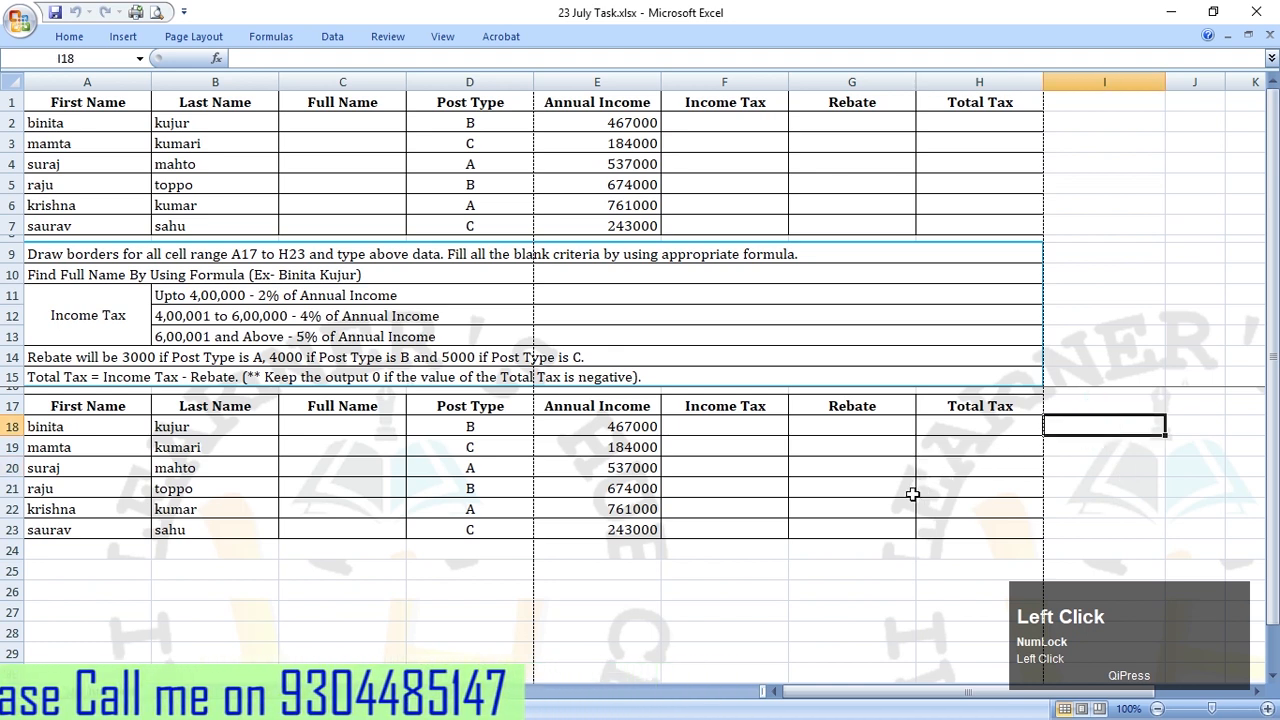
Fill the Total Tax heading from H17 across into I17 and J17.
{"action": "left_click", "coordinate": [995, 408]}
{"action": "left_click_drag", "start_coordinate": [1044, 415], "coordinate": [1205, 412]}
{"action": "left_click", "coordinate": [1188, 466]}
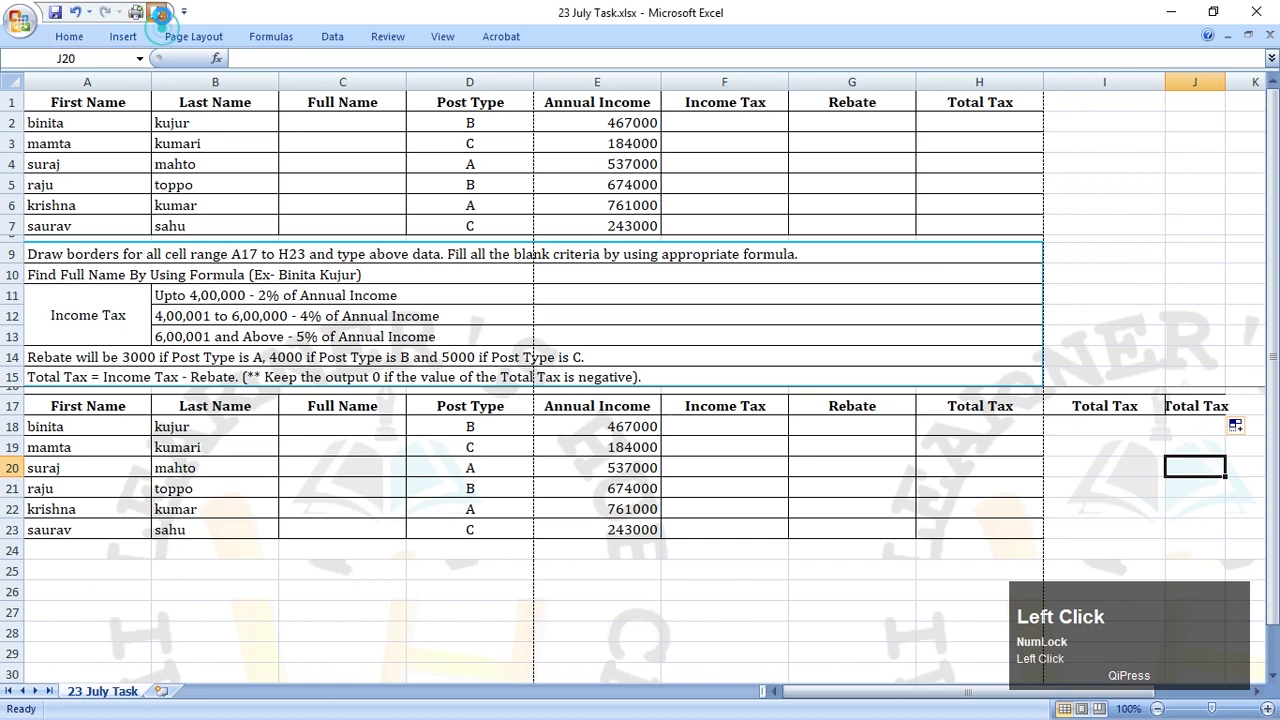
Check the page division in print preview with the extra Total Tax headings, and return to the worksheet.
{"action": "left_click", "coordinate": [156, 12]}
{"action": "scroll", "coordinate": [717, 417], "scroll_direction": "down", "scroll_amount": 2}
{"action": "scroll", "coordinate": [719, 415], "scroll_direction": "up", "scroll_amount": 1}
{"action": "scroll", "coordinate": [719, 415], "scroll_direction": "up", "scroll_amount": 1}
{"action": "scroll", "coordinate": [719, 415], "scroll_direction": "down", "scroll_amount": 2}
{"action": "scroll", "coordinate": [719, 415], "scroll_direction": "up", "scroll_amount": 2}
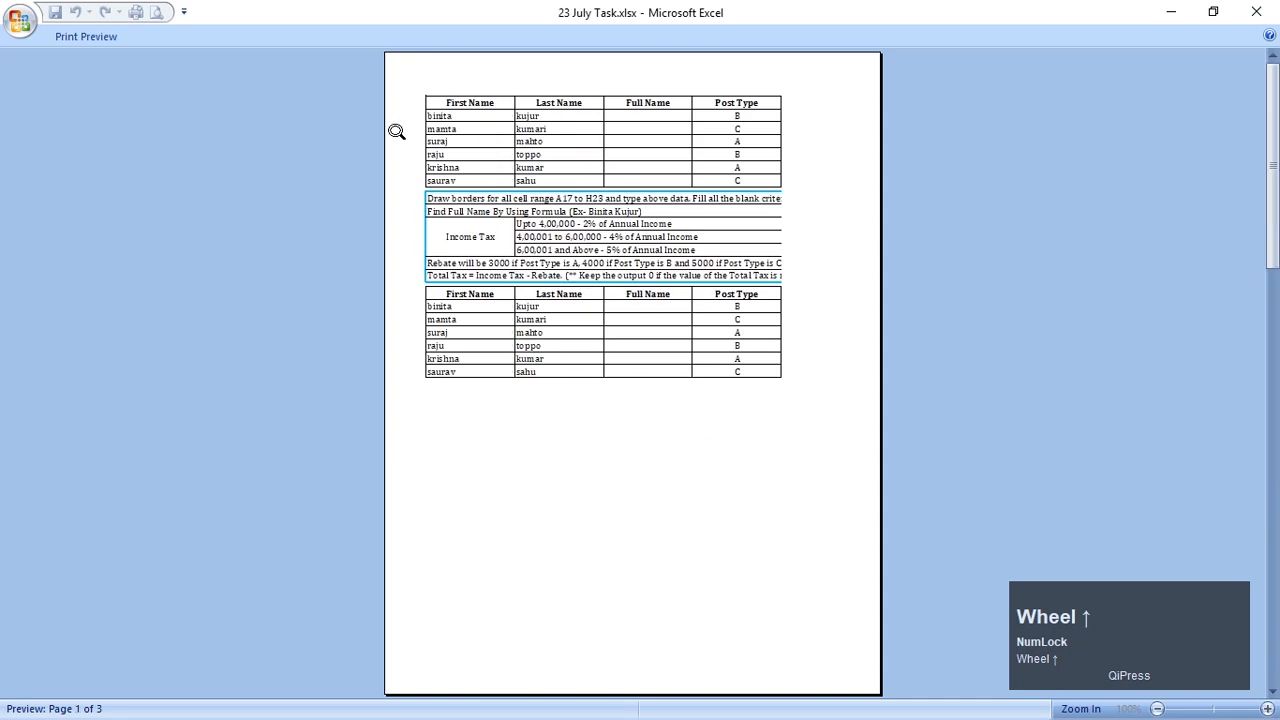
{"action": "key", "text": "Escape"}
Delete columns I and J with the extra Total Tax headings.
{"action": "left_click", "coordinate": [1128, 84]}
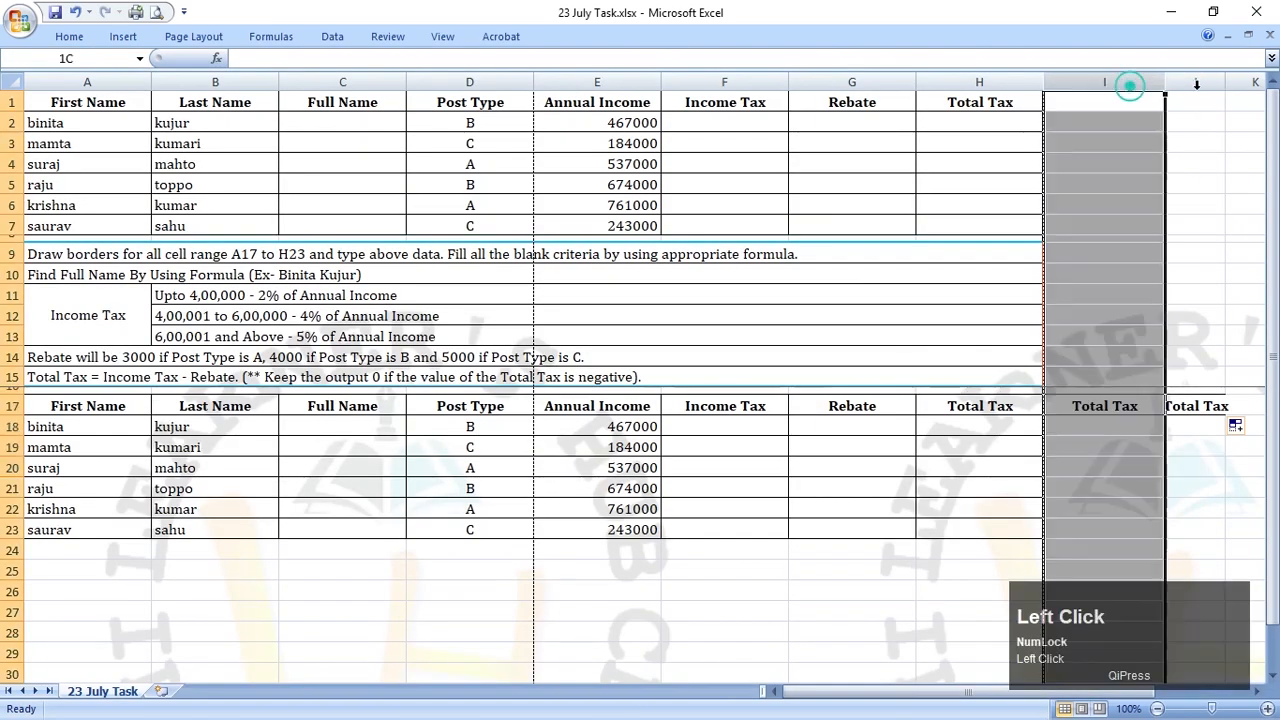
{"action": "left_click_drag", "start_coordinate": [1196, 85], "coordinate": [1196, 86]}
{"action": "right_click", "coordinate": [1168, 110]}
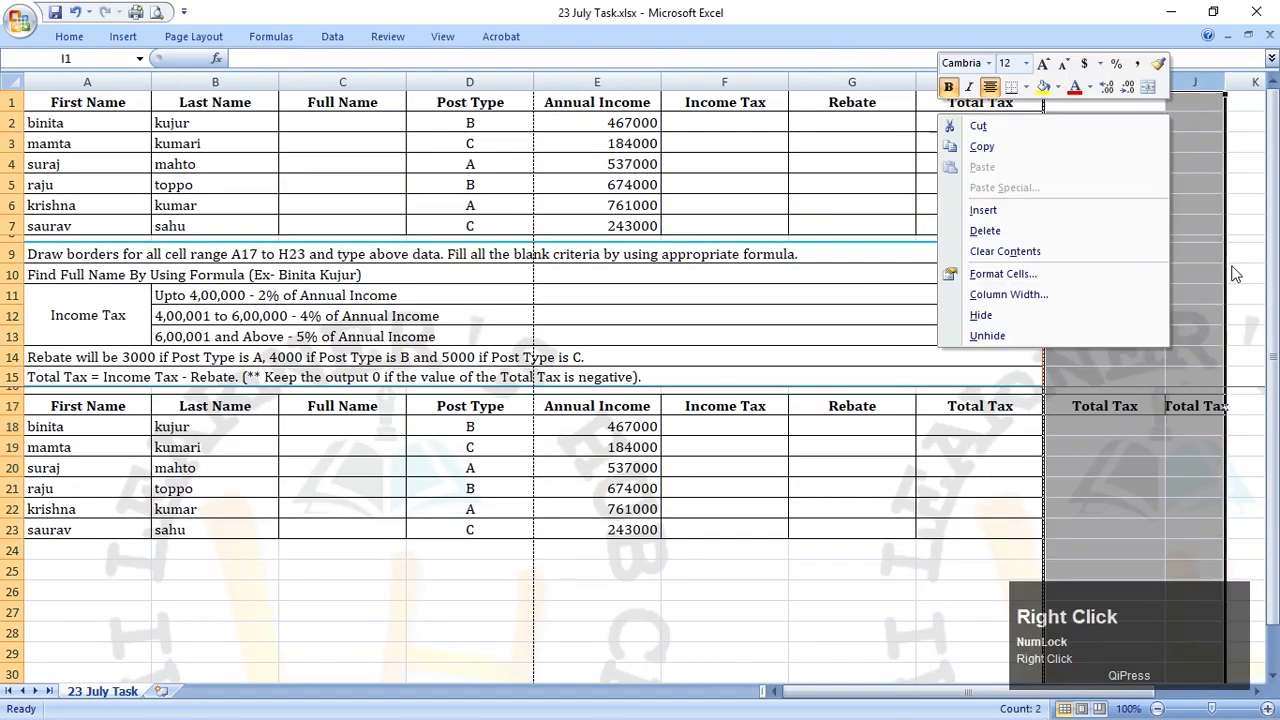
{"action": "left_click", "coordinate": [1049, 230]}
{"action": "left_click", "coordinate": [1190, 314]}
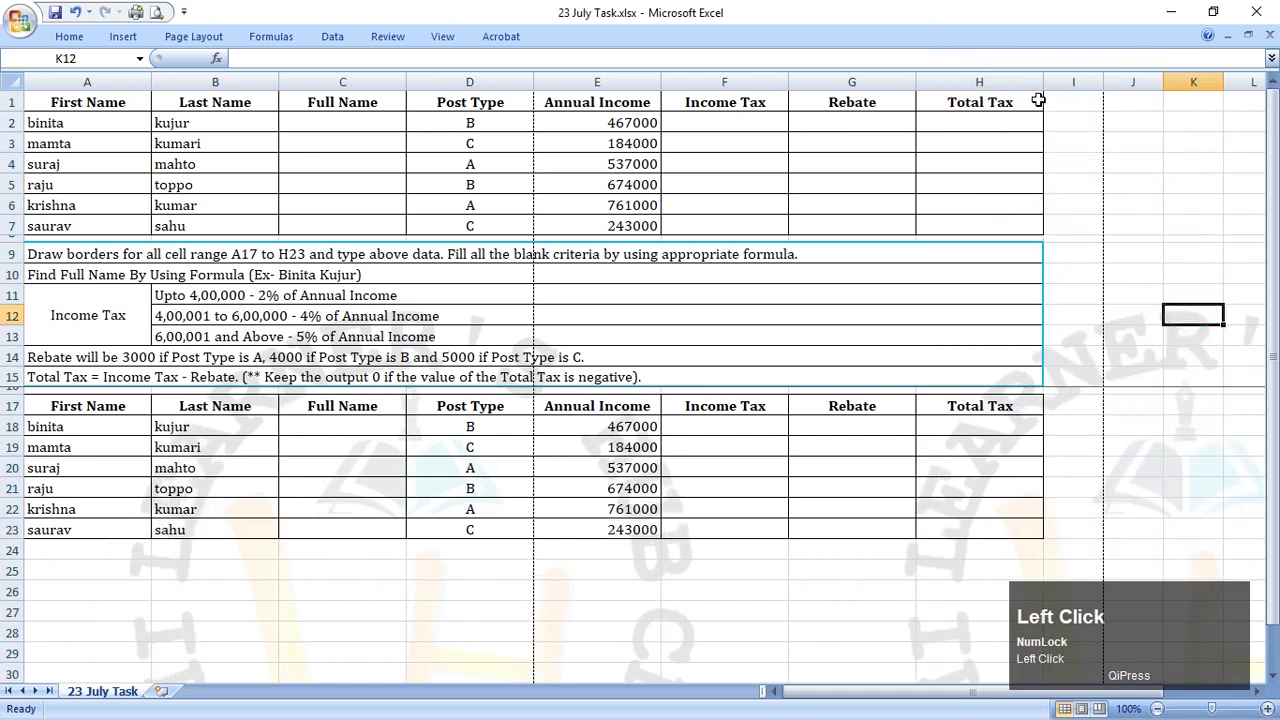
{"action": "left_click_drag", "start_coordinate": [1073, 82], "coordinate": [1190, 82]}
{"action": "right_click", "coordinate": [1150, 105]}
{"action": "left_click", "coordinate": [1163, 193]}
{"action": "left_click", "coordinate": [1188, 314]}
{"action": "left_click", "coordinate": [709, 481]}
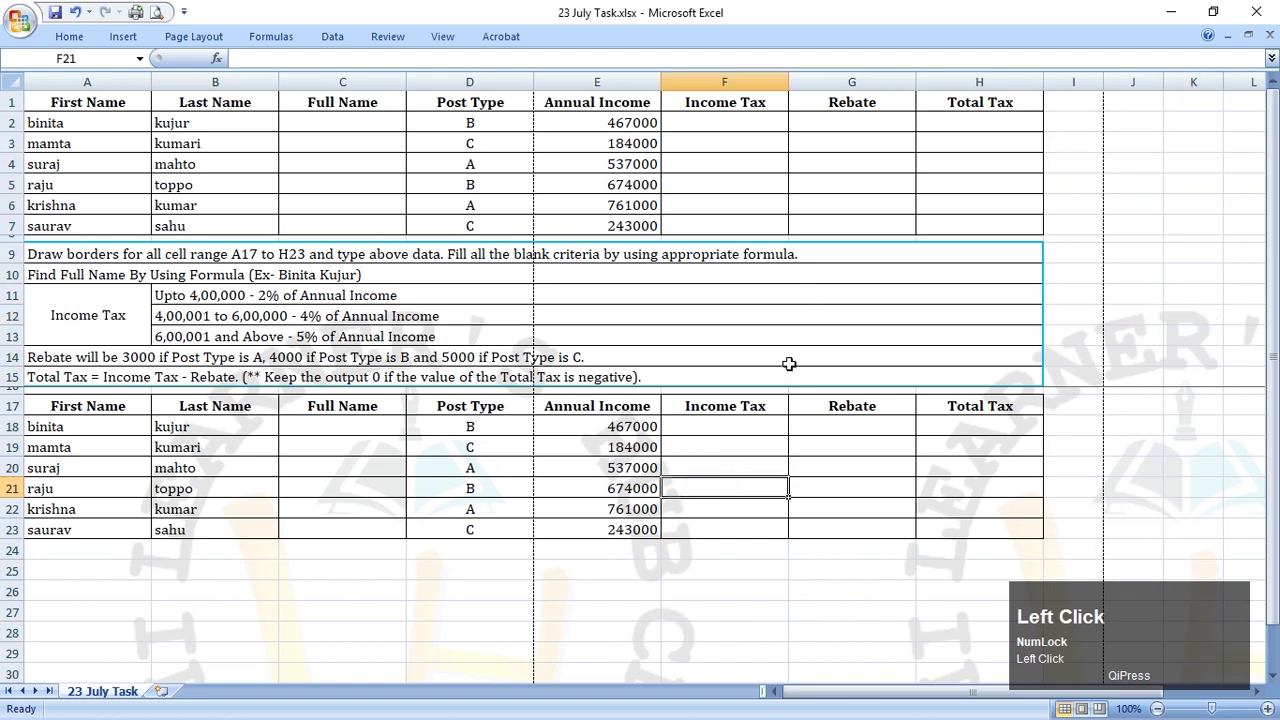
{"action": "left_click", "coordinate": [69, 36]}
{"action": "right_click", "coordinate": [310, 195]}
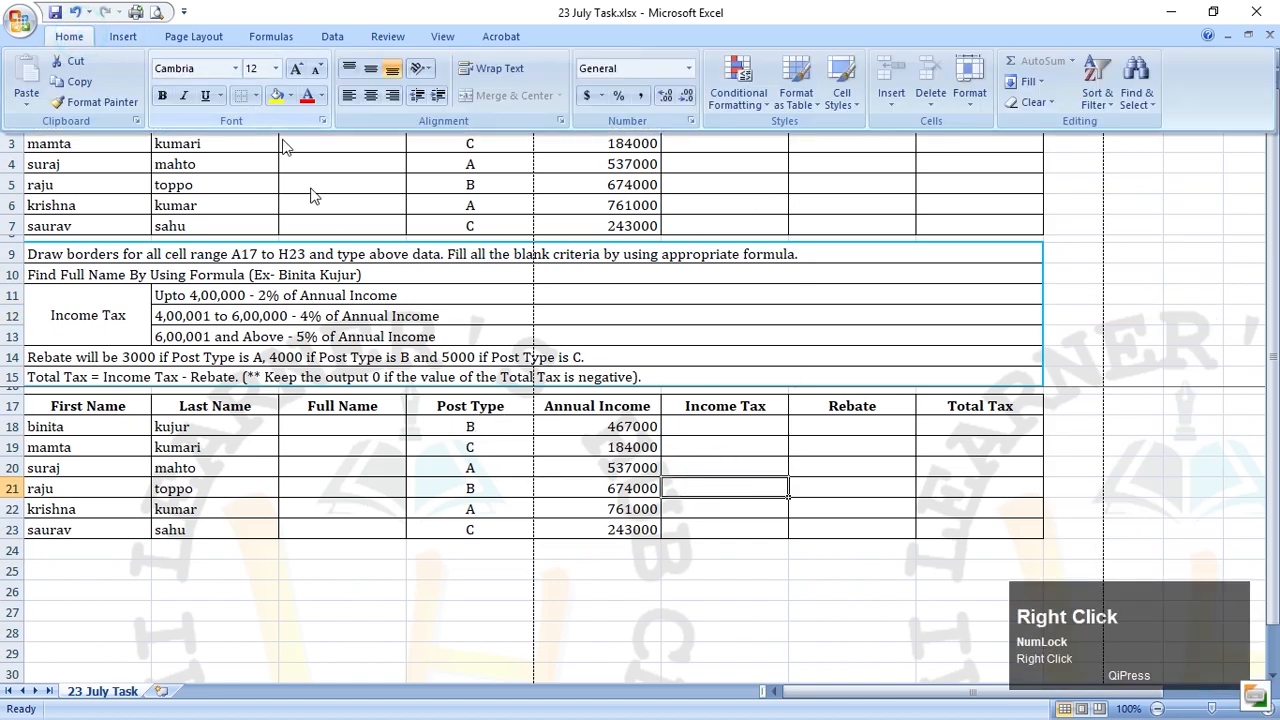
Set the worksheet's page orientation to Landscape and check the page division in print preview.
{"action": "left_click", "coordinate": [327, 194]}
{"action": "left_click", "coordinate": [193, 36]}
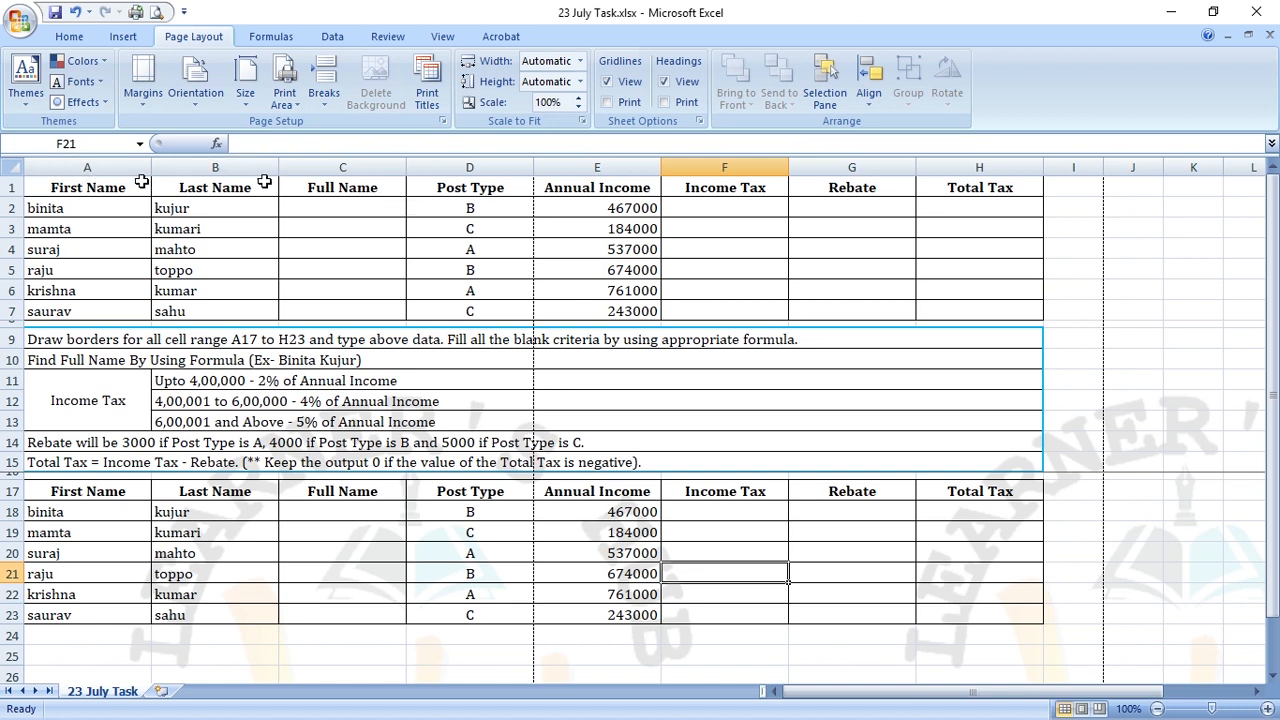
{"action": "left_click", "coordinate": [195, 85]}
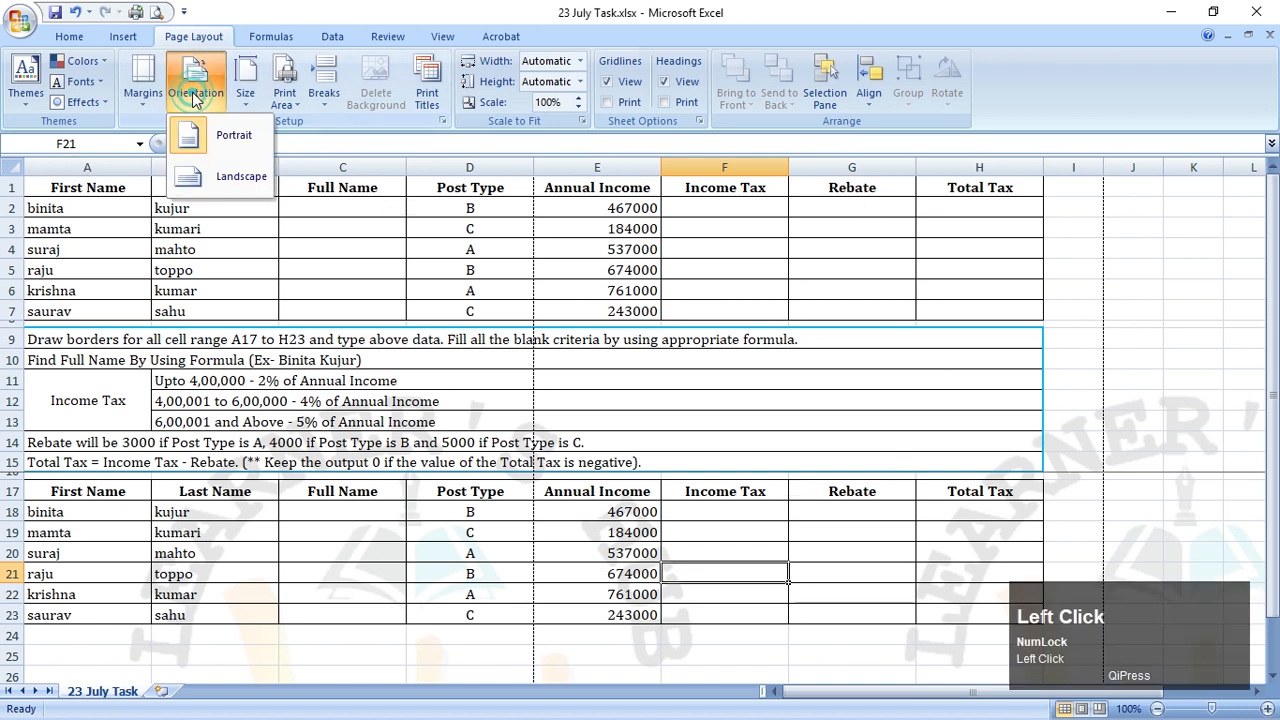
{"action": "left_click", "coordinate": [240, 180]}
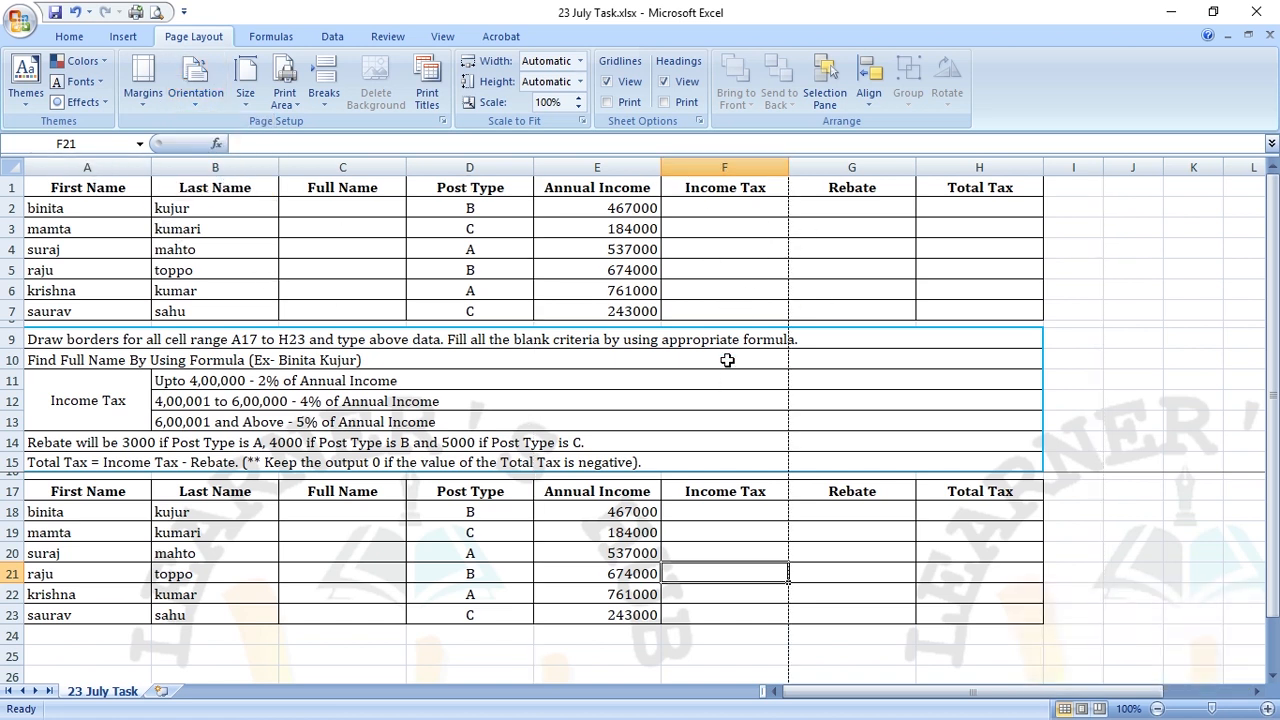
{"action": "left_click", "coordinate": [156, 12]}
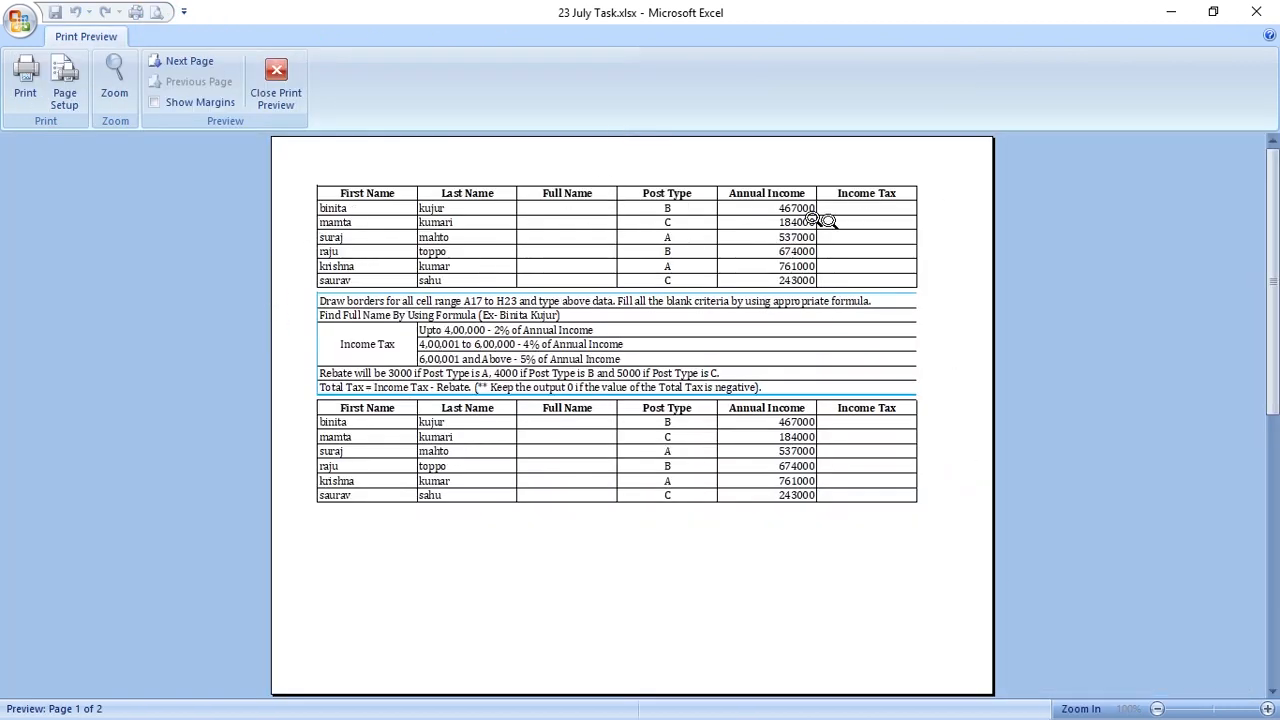
{"action": "left_click", "coordinate": [276, 80]}
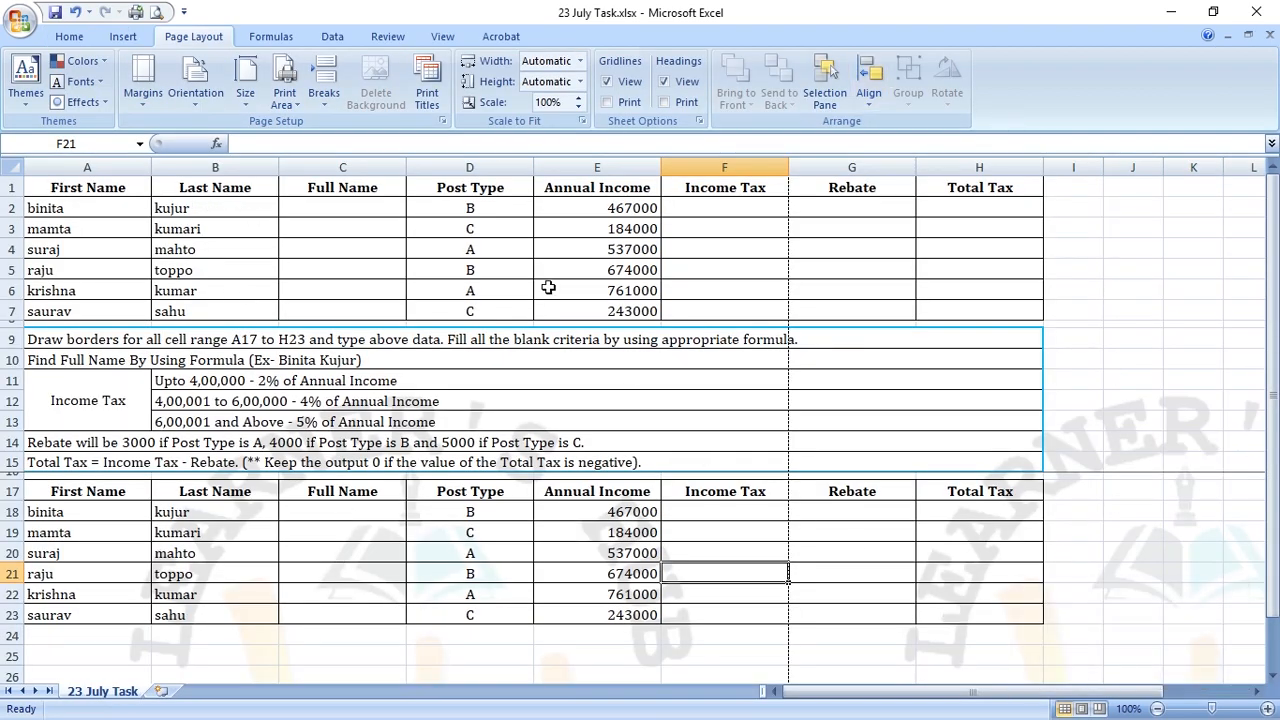
Set the page margins to the Narrow preset.
{"action": "left_click", "coordinate": [145, 97]}
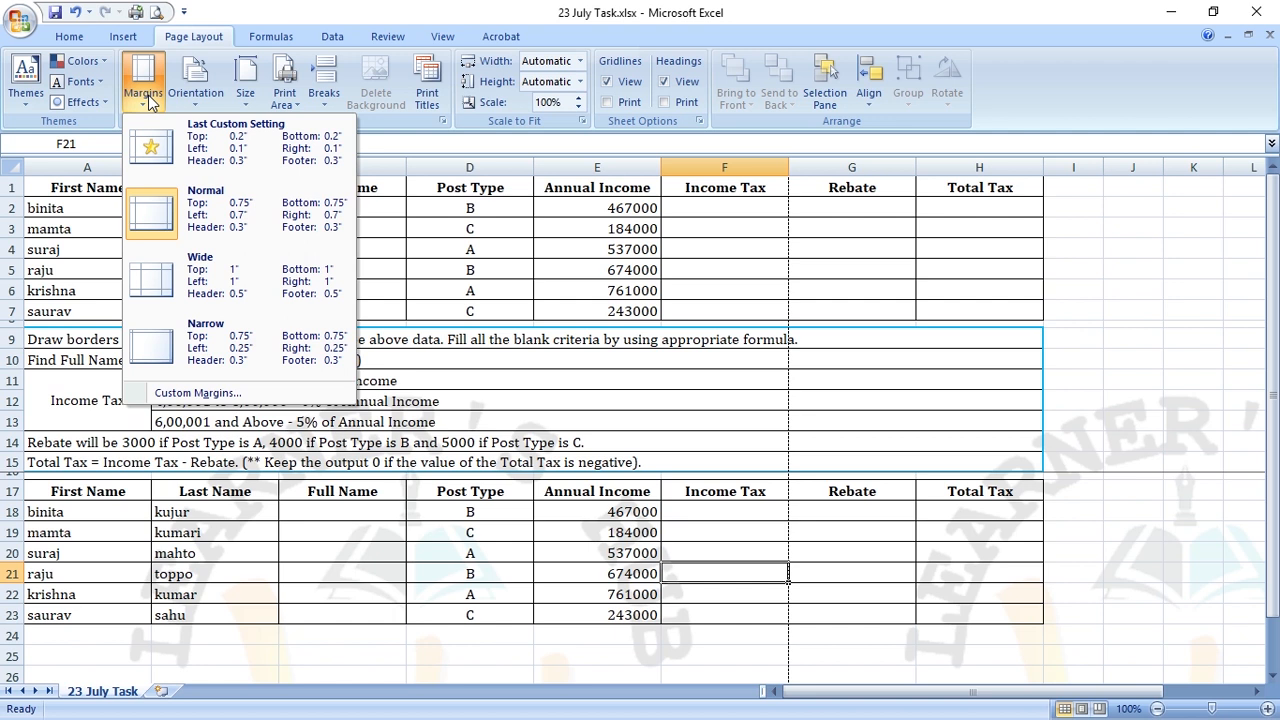
{"action": "left_click", "coordinate": [265, 355]}
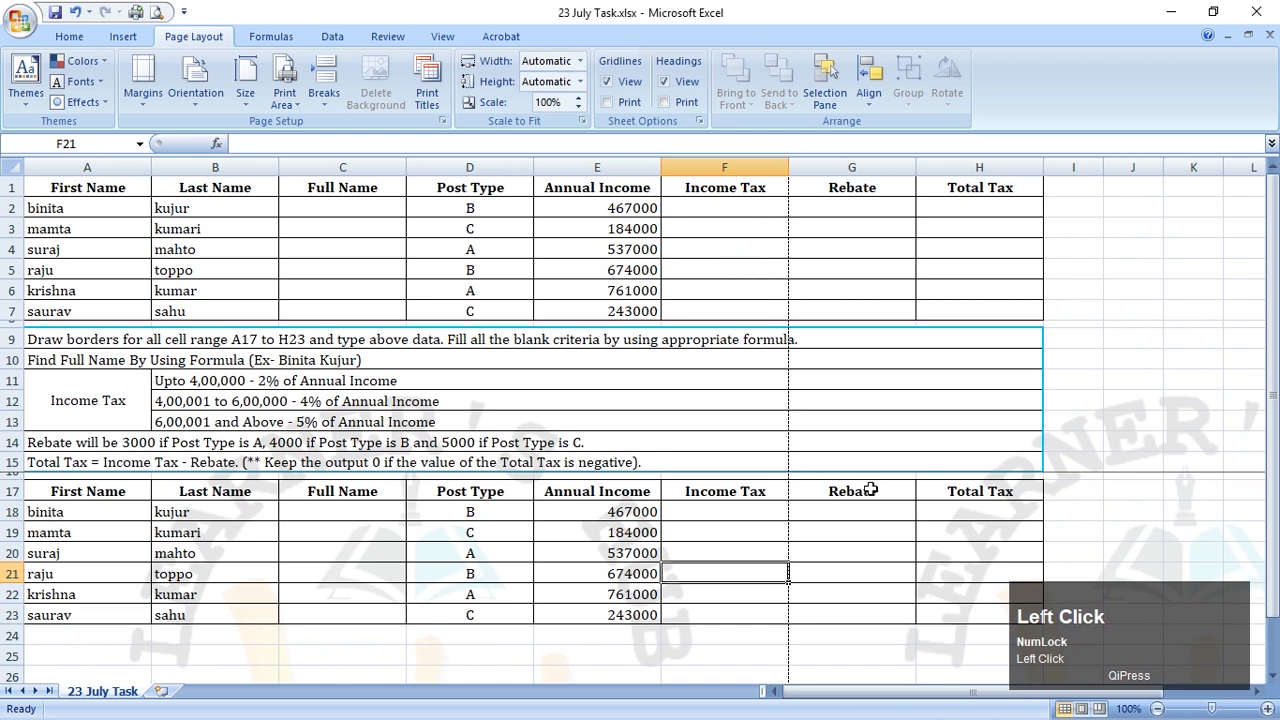
{"action": "left_click", "coordinate": [752, 493]}
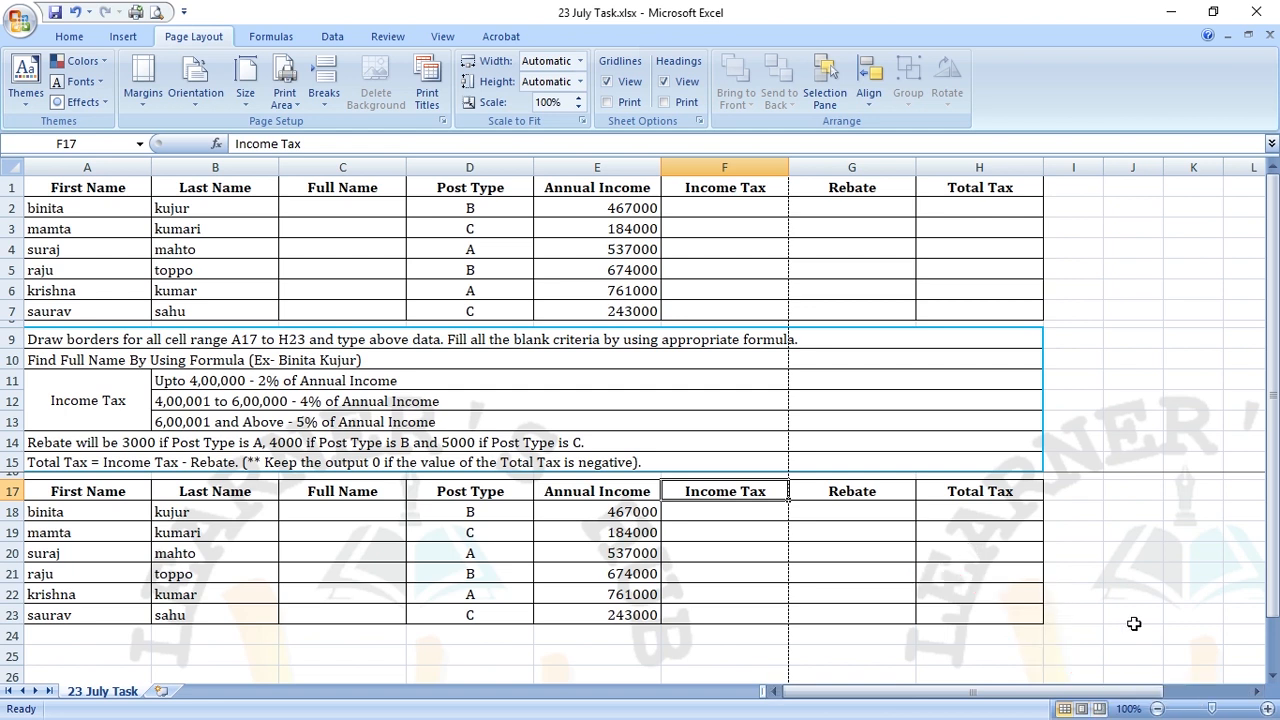
{"action": "left_click", "coordinate": [1085, 469]}
{"action": "left_click", "coordinate": [1085, 531]}
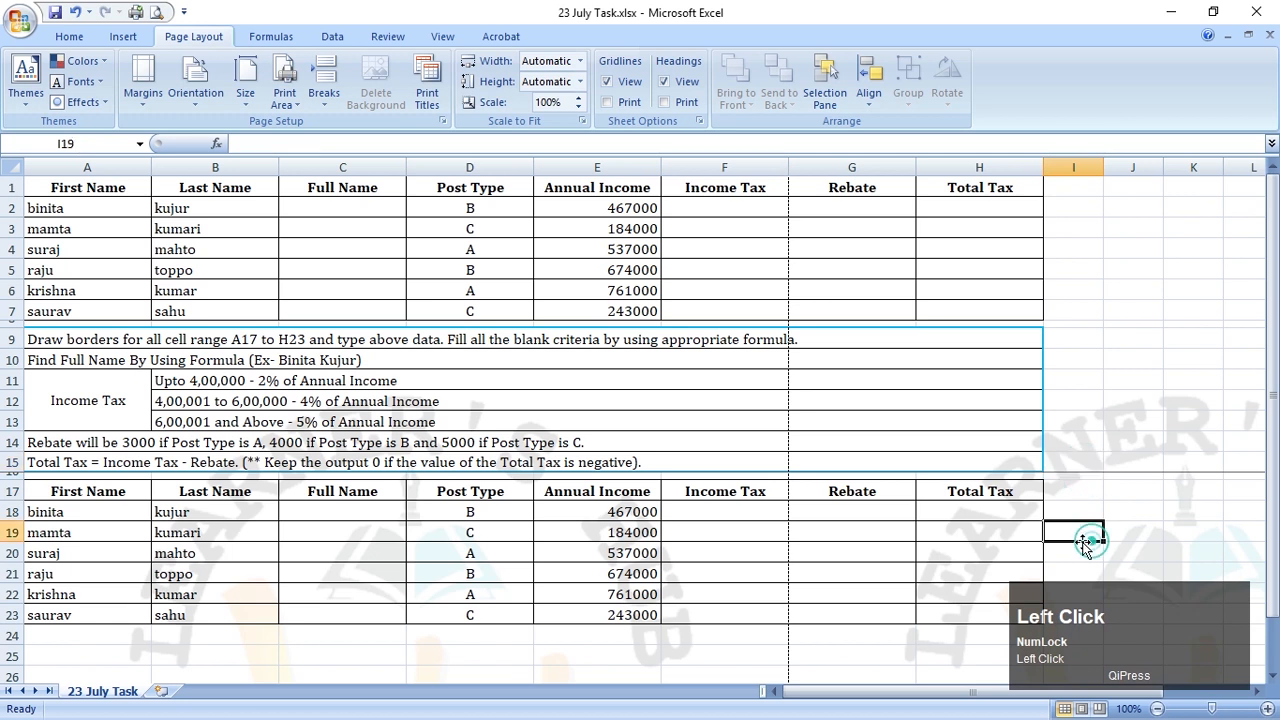
Examine the page division in Page Break Preview, then return to Normal view.
{"action": "left_click", "coordinate": [443, 37]}
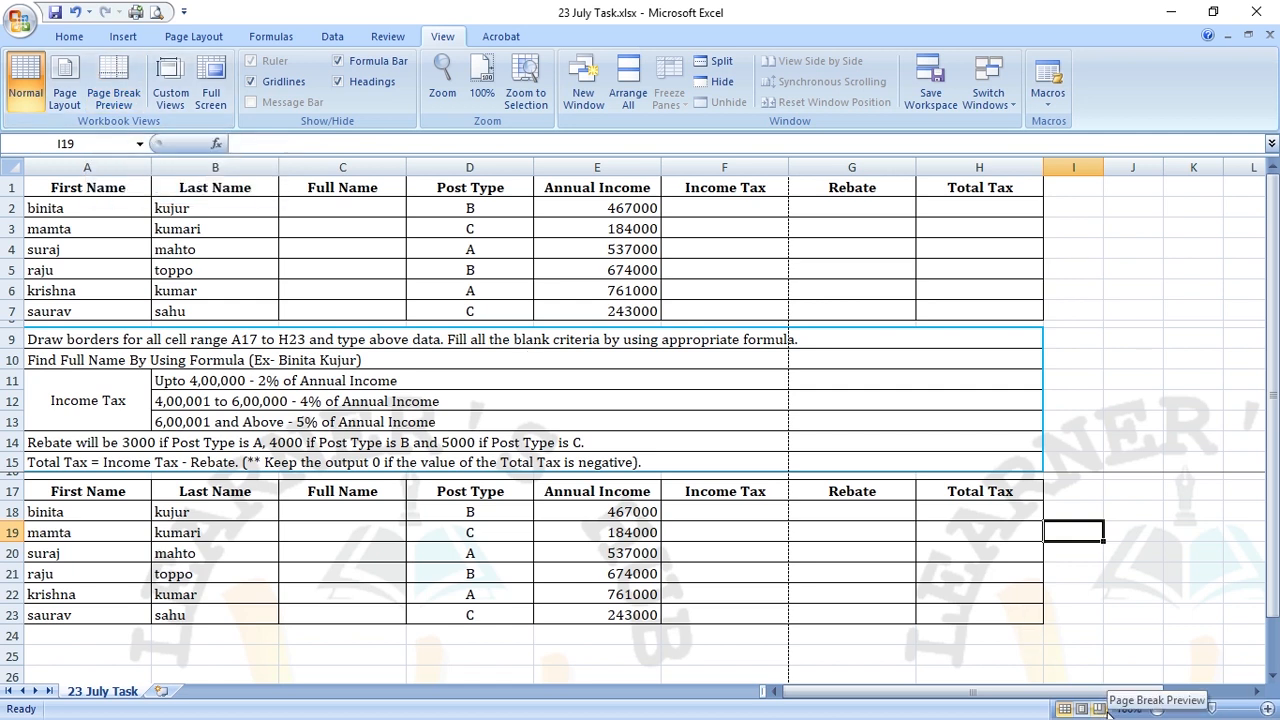
{"action": "left_click", "coordinate": [116, 82]}
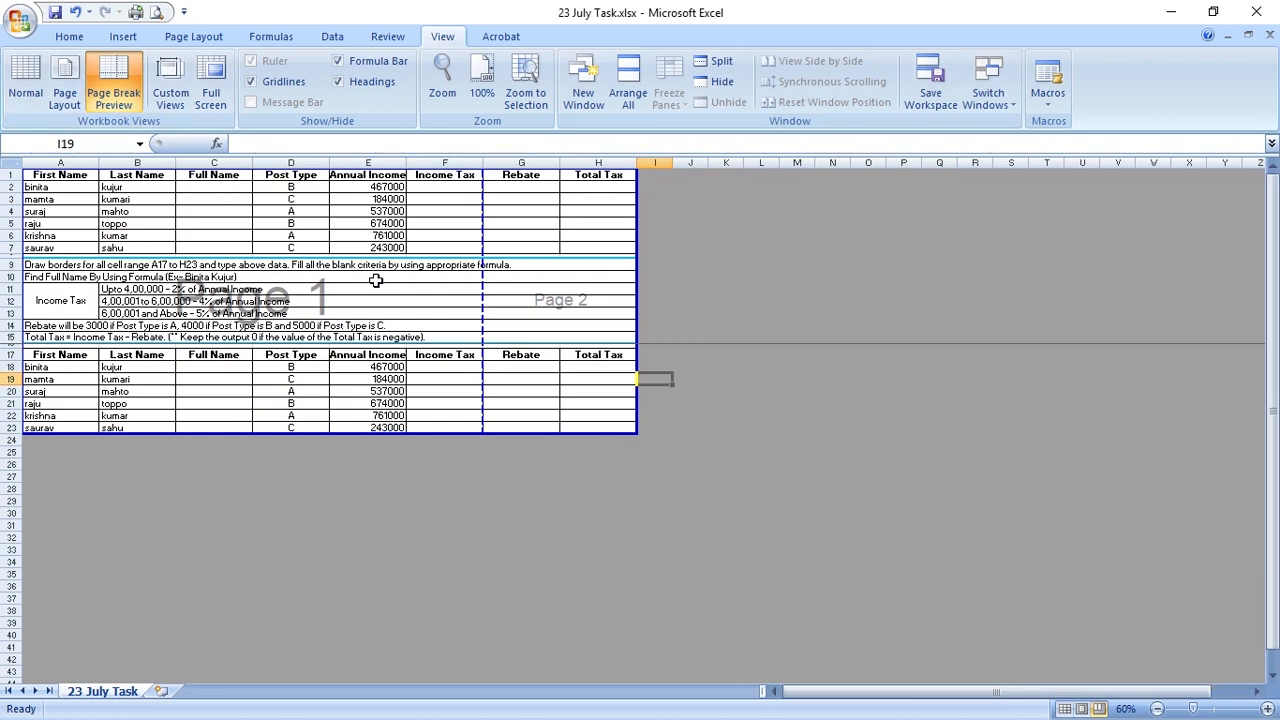
{"action": "scroll", "coordinate": [375, 281], "scroll_direction": "up", "scroll_amount": 3, "text": "ctrl"}
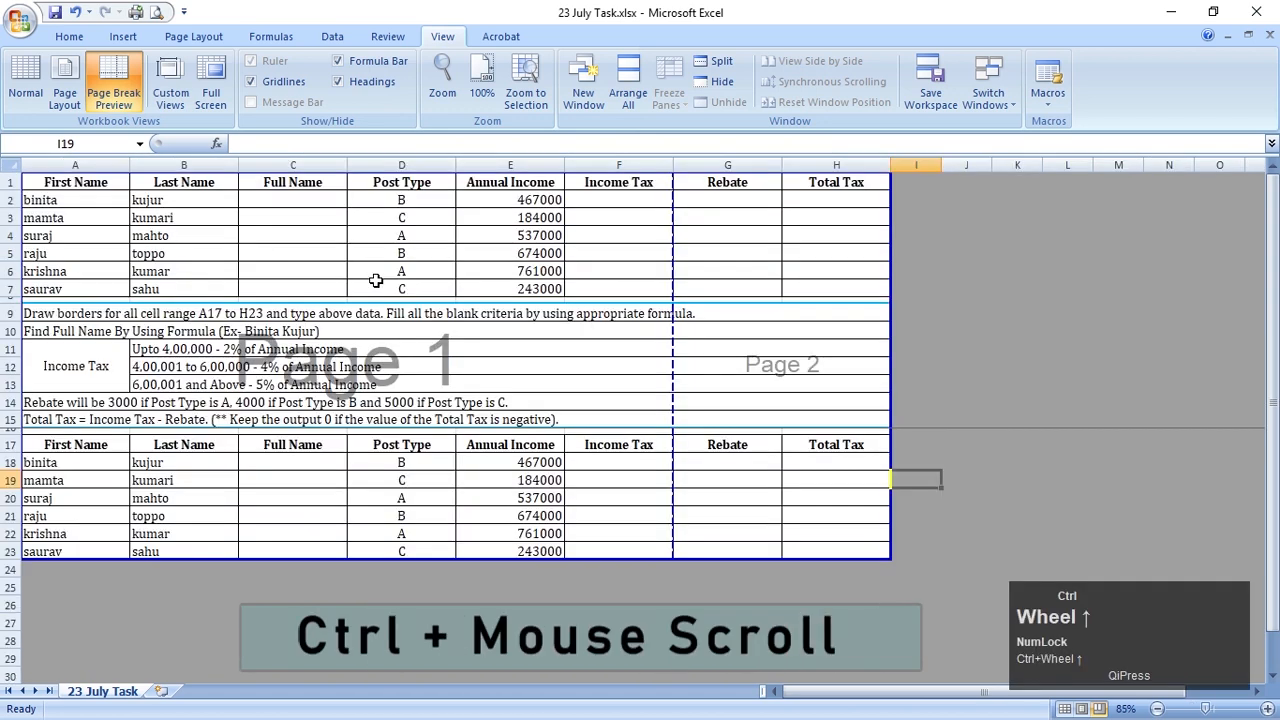
{"action": "scroll", "coordinate": [375, 281], "scroll_direction": "down", "scroll_amount": 3, "text": "ctrl"}
{"action": "scroll", "coordinate": [376, 282], "scroll_direction": "up", "scroll_amount": 3, "text": "ctrl"}
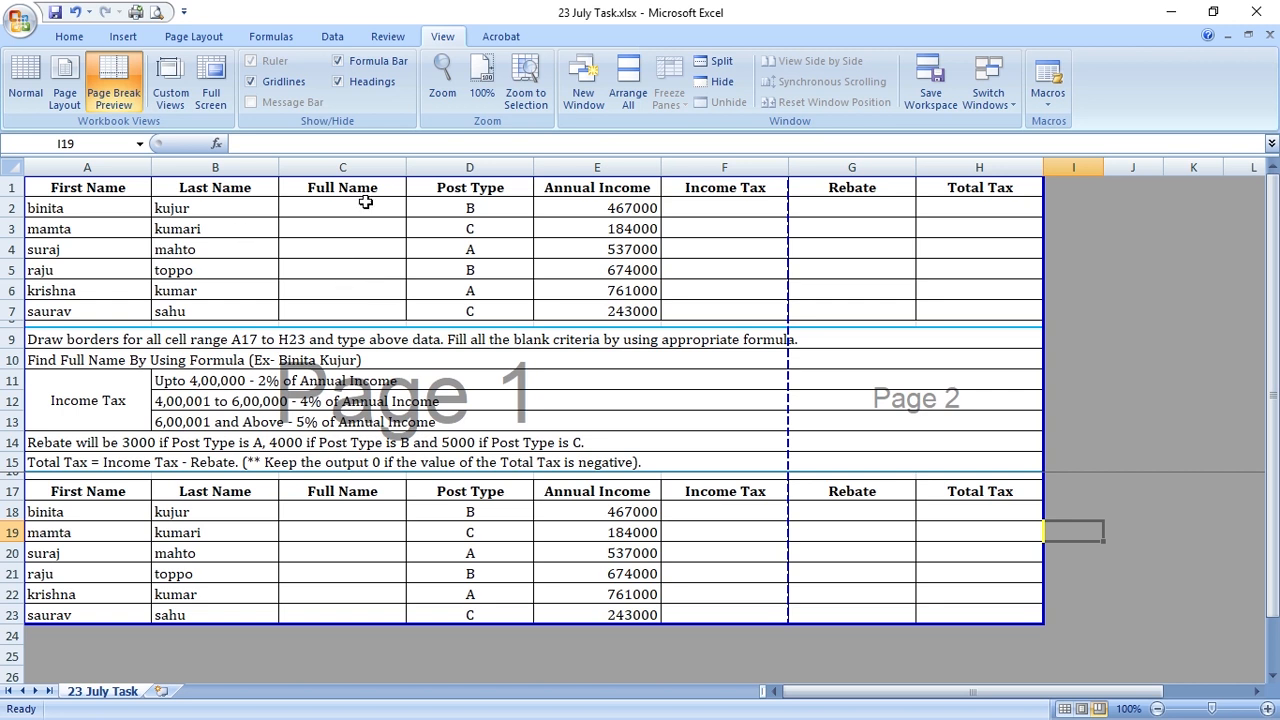
{"action": "left_click", "coordinate": [26, 80]}
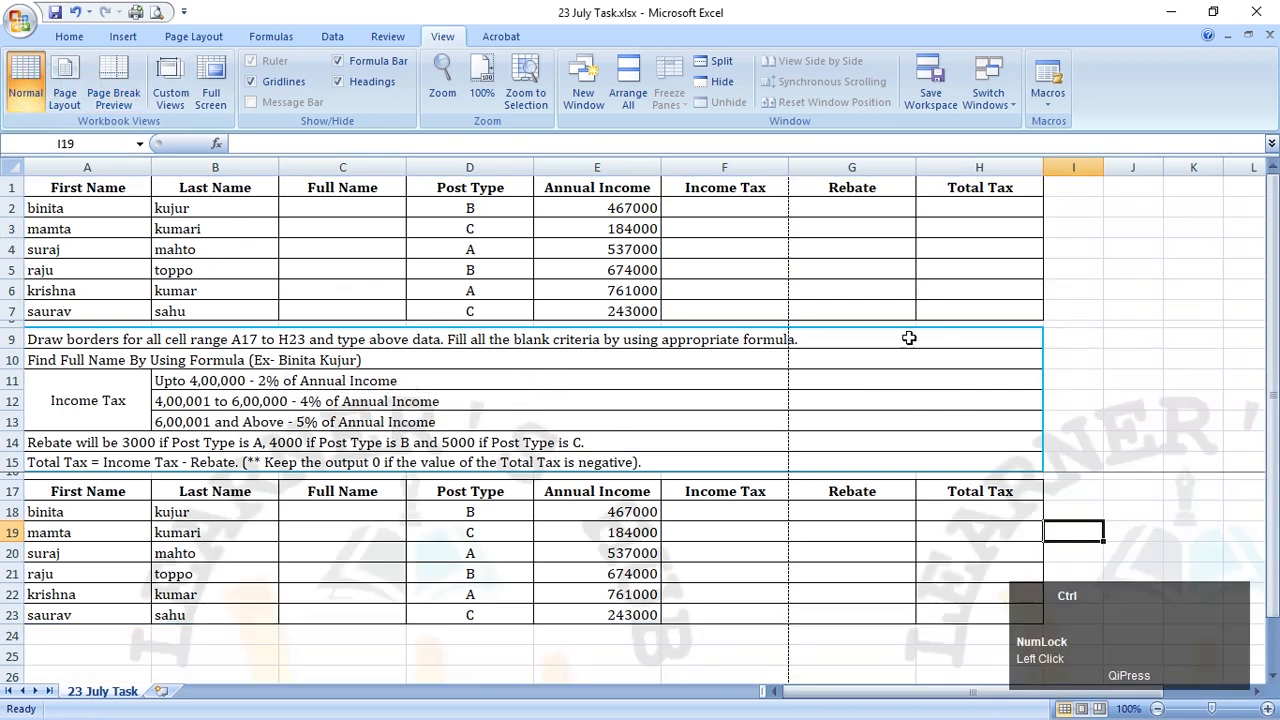
Examine how the enlarged worksheet scrolls below the frozen rows 1 to 15 in Normal view.
{"action": "scroll", "coordinate": [903, 334], "scroll_direction": "up", "scroll_amount": 1, "text": "ctrl"}
{"action": "scroll", "coordinate": [791, 374], "scroll_direction": "down", "scroll_amount": 3}
{"action": "scroll", "coordinate": [791, 374], "scroll_direction": "up", "scroll_amount": 3}
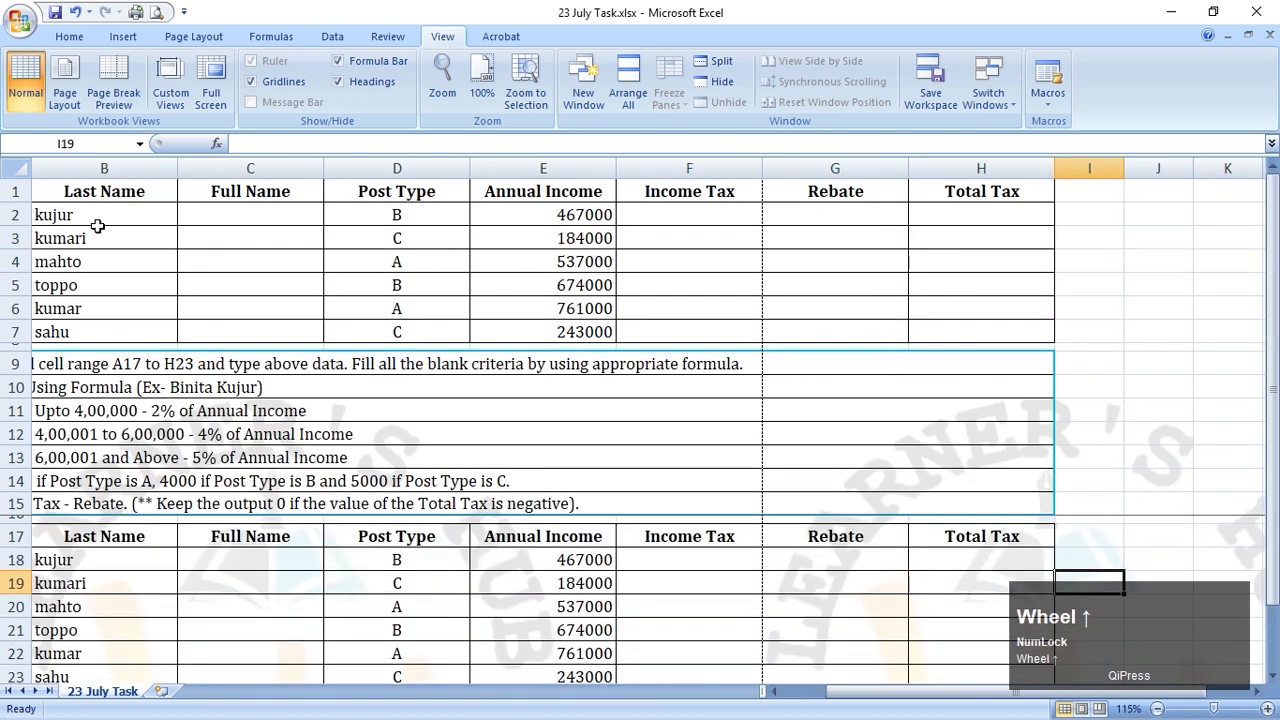
{"action": "scroll", "coordinate": [666, 336], "scroll_direction": "up", "scroll_amount": 1, "text": "ctrl"}
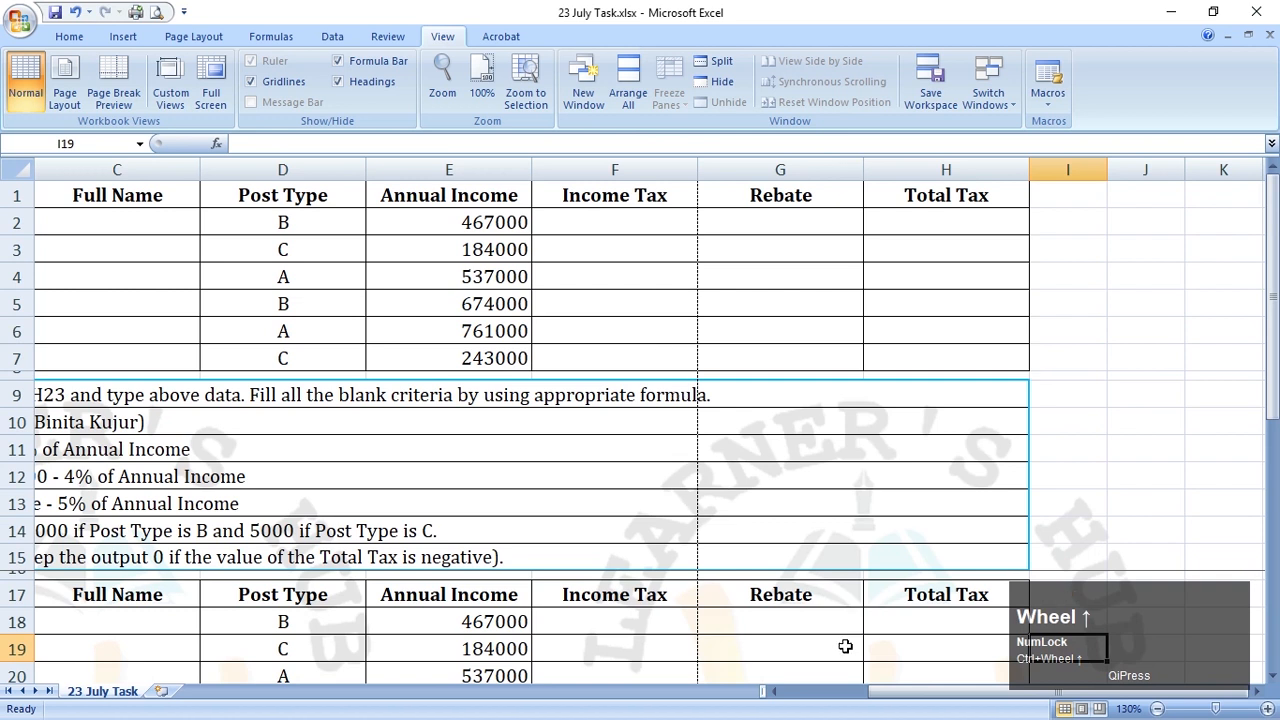
{"action": "left_click", "coordinate": [841, 693]}
{"action": "scroll", "coordinate": [534, 554], "scroll_direction": "down", "scroll_amount": 4}
{"action": "scroll", "coordinate": [301, 642], "scroll_direction": "up", "scroll_amount": 3}
{"action": "scroll", "coordinate": [400, 588], "scroll_direction": "up", "scroll_amount": 1}
{"action": "scroll", "coordinate": [424, 556], "scroll_direction": "down", "scroll_amount": 5}
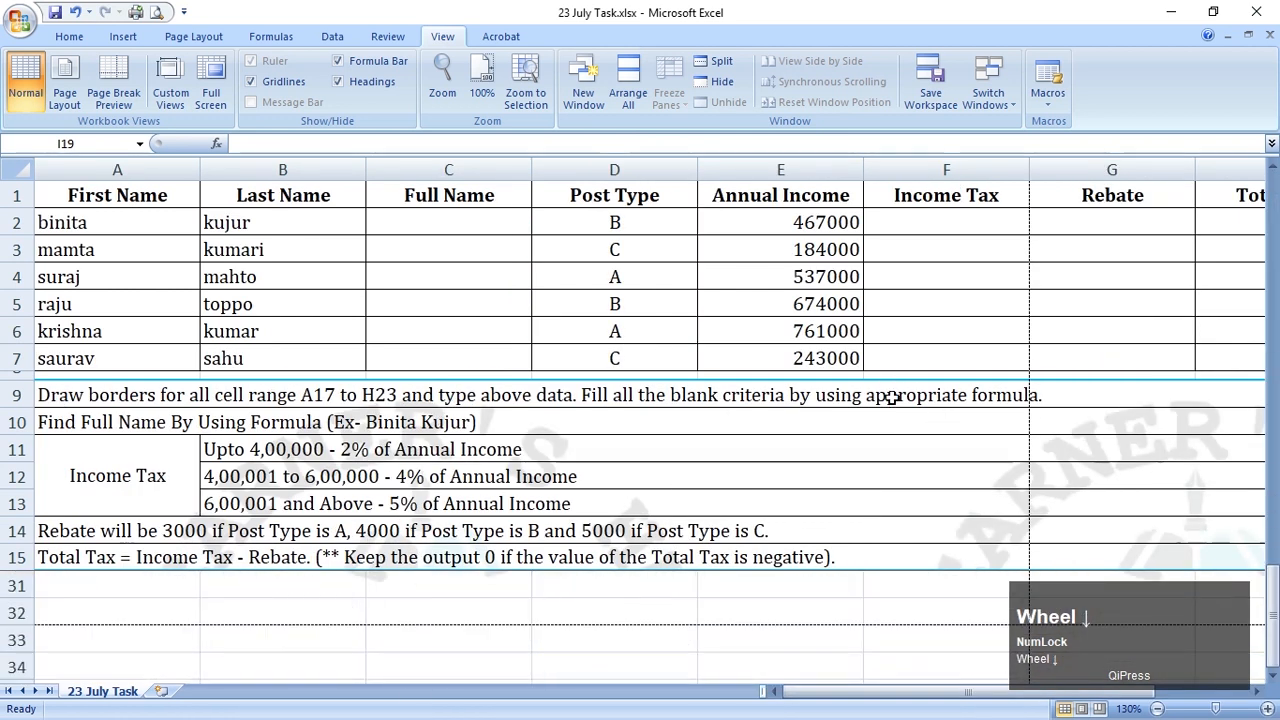
{"action": "scroll", "coordinate": [893, 397], "scroll_direction": "up", "scroll_amount": 5}
{"action": "left_click", "coordinate": [669, 78]}
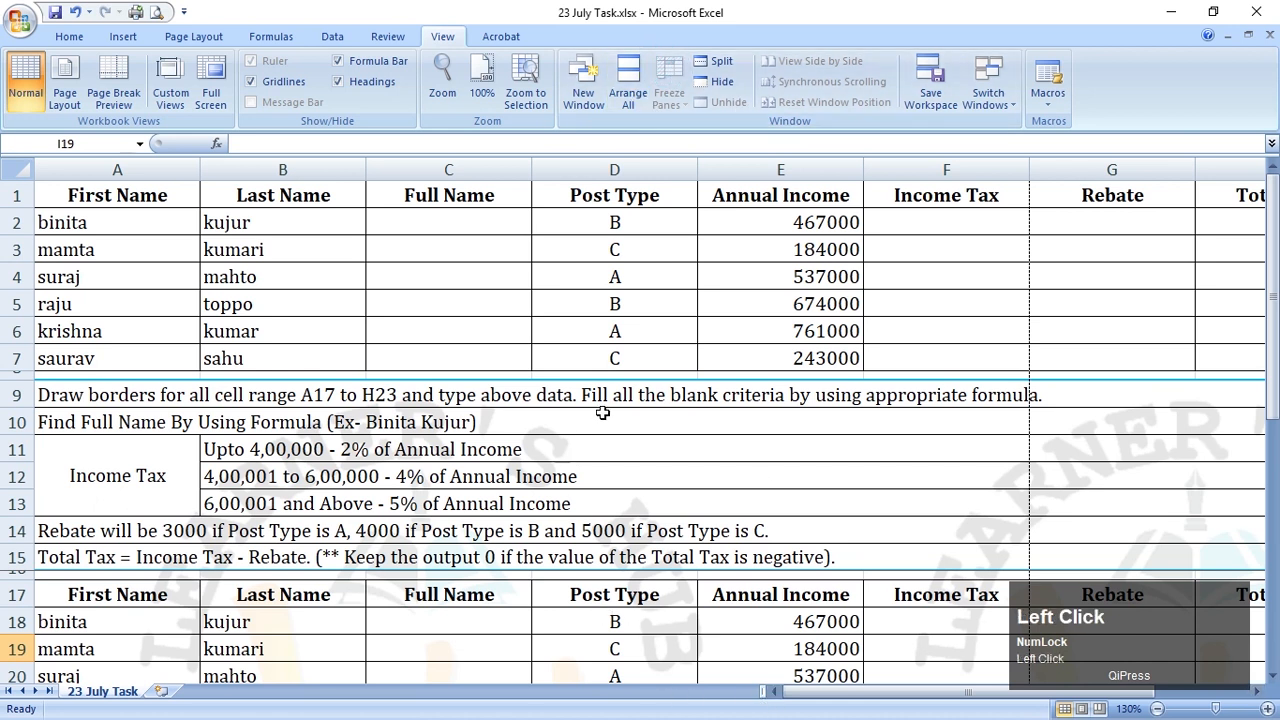
{"action": "left_click", "coordinate": [669, 80]}
{"action": "scroll", "coordinate": [377, 595], "scroll_direction": "down", "scroll_amount": 3}
{"action": "scroll", "coordinate": [377, 595], "scroll_direction": "up", "scroll_amount": 3}
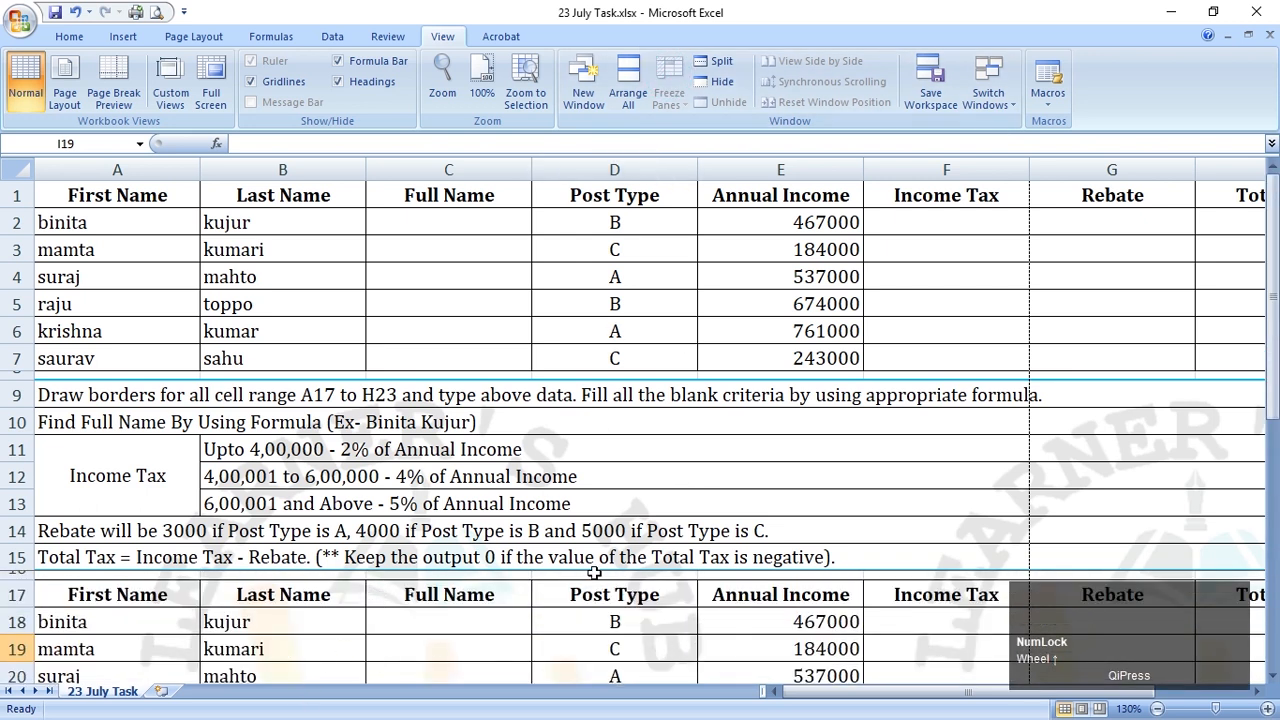
View the whole employee worksheet at smaller zoom levels, ending at 90%.
{"action": "scroll", "coordinate": [578, 497], "scroll_direction": "down", "scroll_amount": 2, "text": "ctrl"}
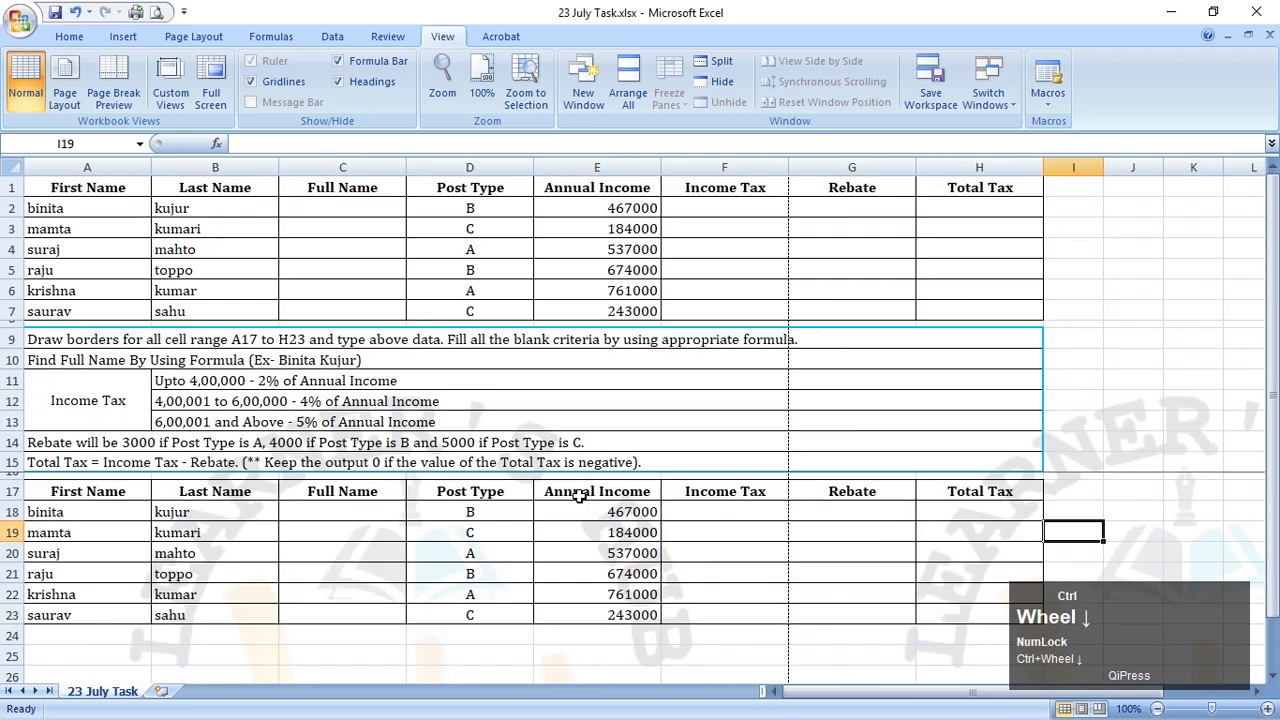
{"action": "scroll", "coordinate": [578, 497], "scroll_direction": "down", "scroll_amount": 1, "text": "ctrl"}
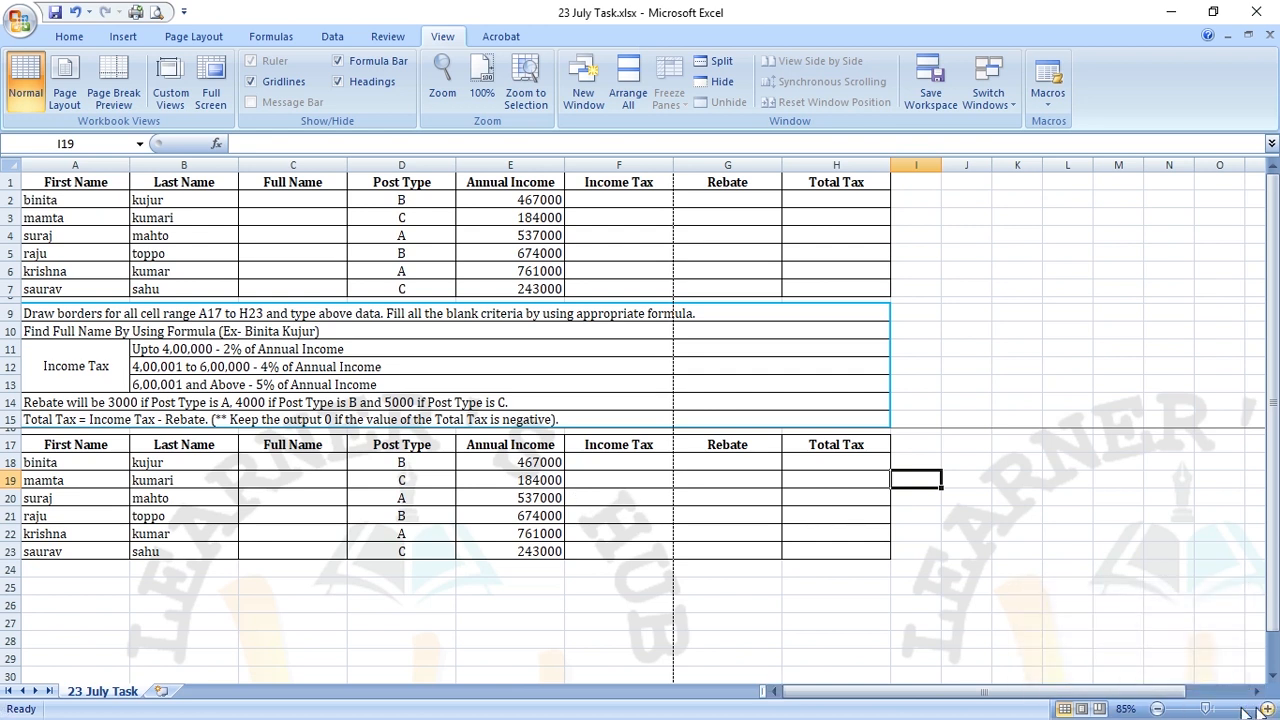
{"action": "left_click", "coordinate": [1157, 710]}
{"action": "left_click", "coordinate": [1157, 710]}
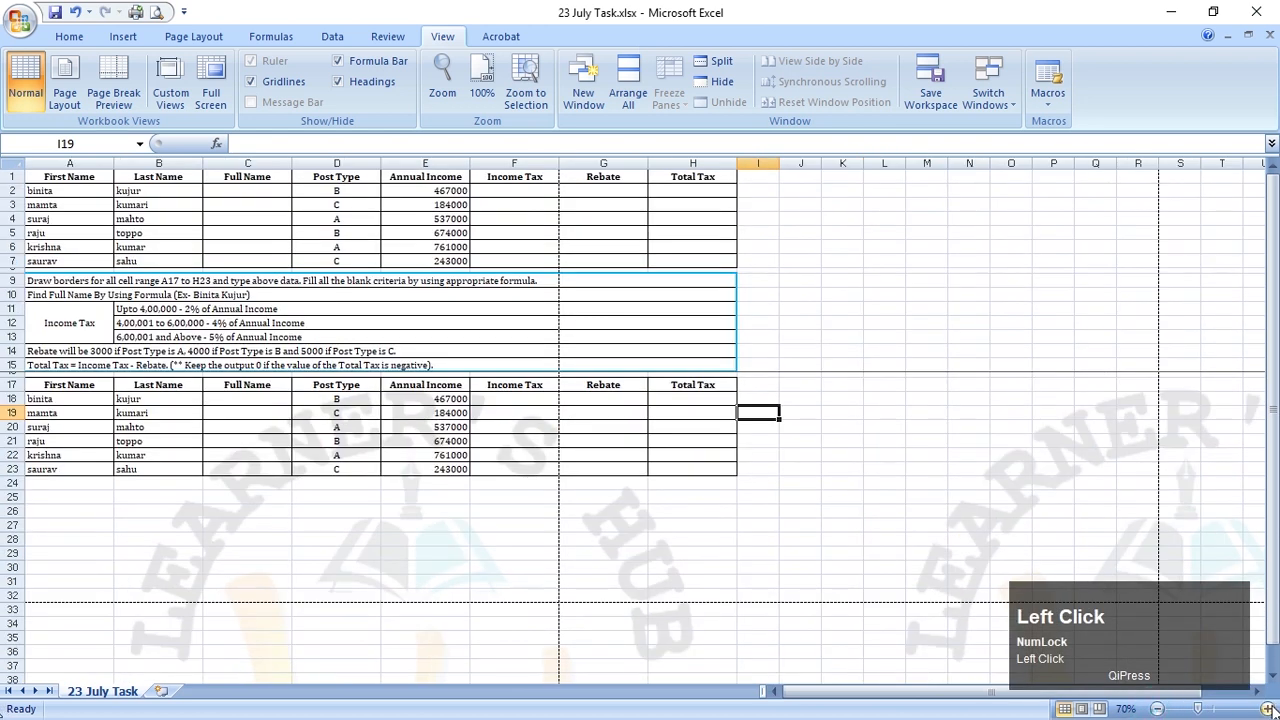
{"action": "left_click", "coordinate": [1266, 708]}
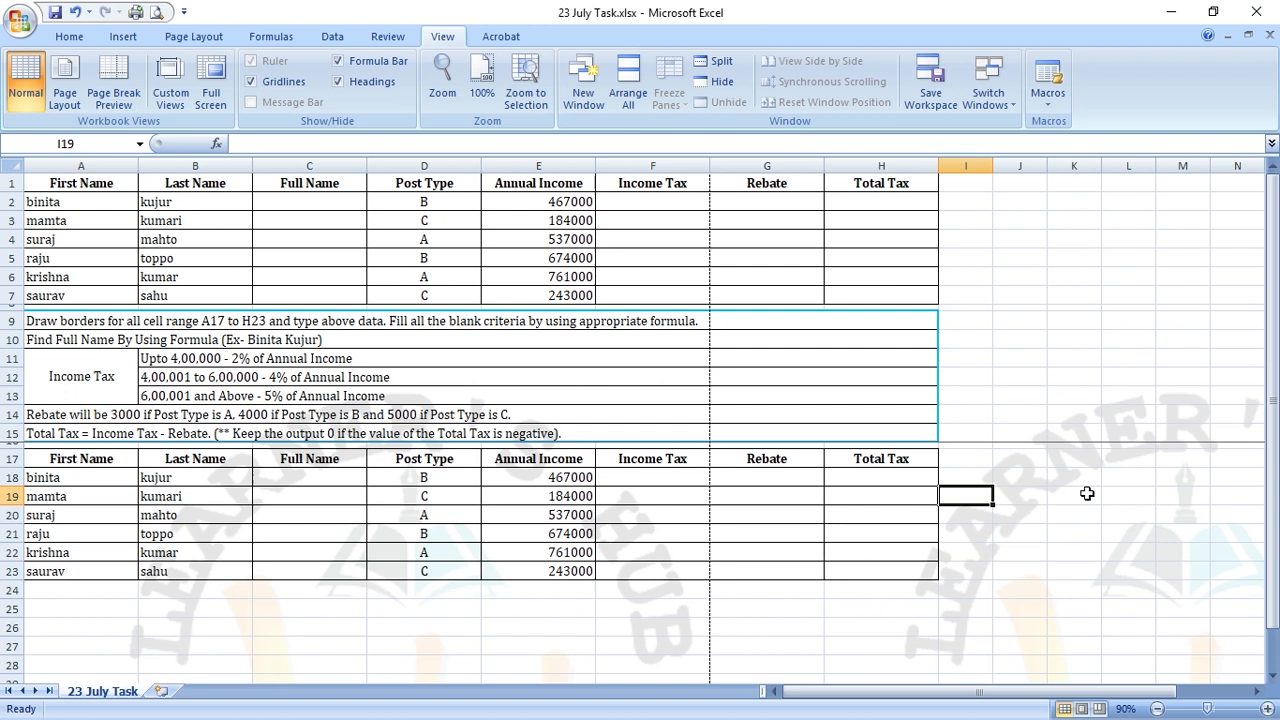
Move the vertical page break after column F to the outer edge of column H in Page Break Preview.
{"action": "left_click", "coordinate": [118, 80]}
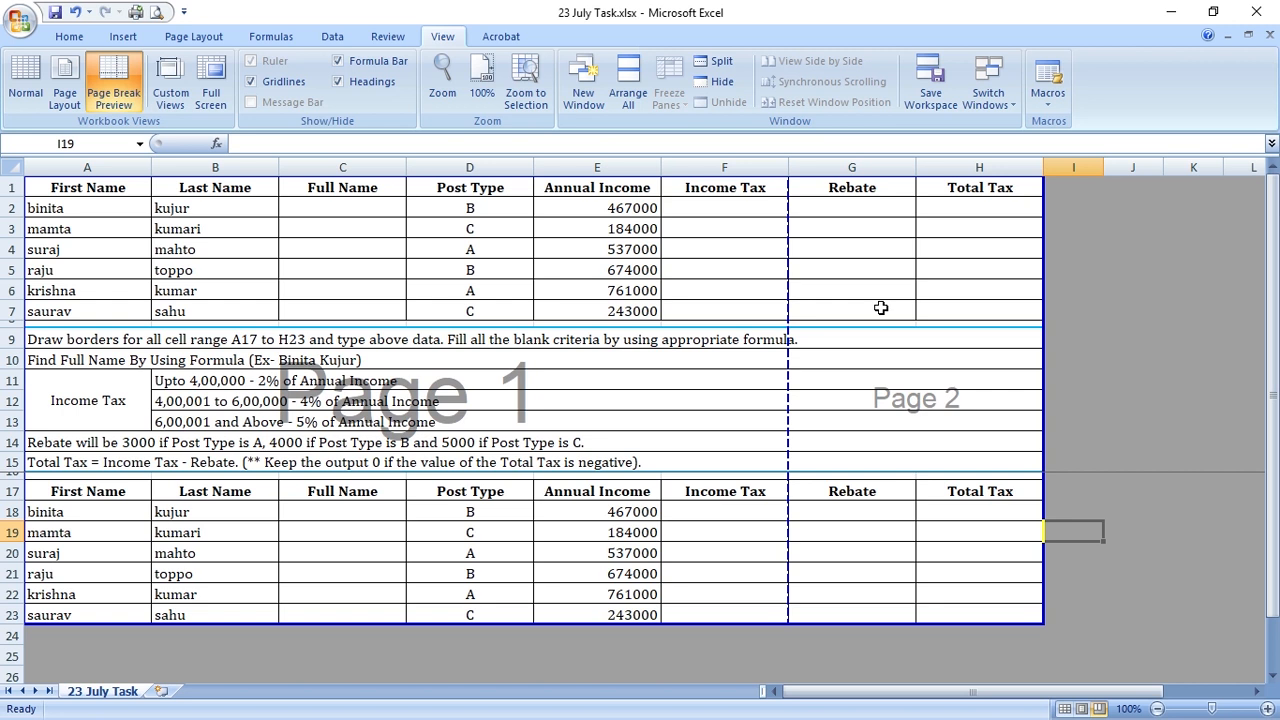
{"action": "left_click_drag", "start_coordinate": [789, 288], "coordinate": [1040, 287]}
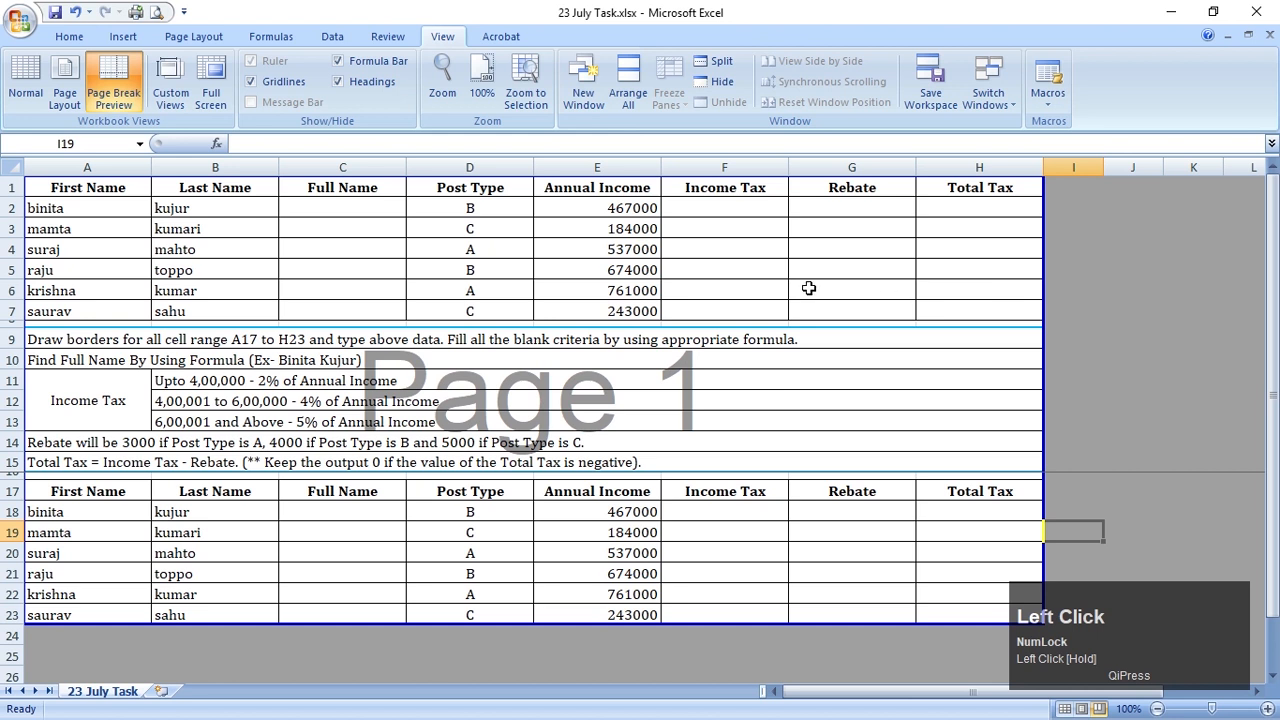
Check the print preview and the scaling in Page Setup without changing it, and return to the worksheet.
{"action": "left_click", "coordinate": [156, 12]}
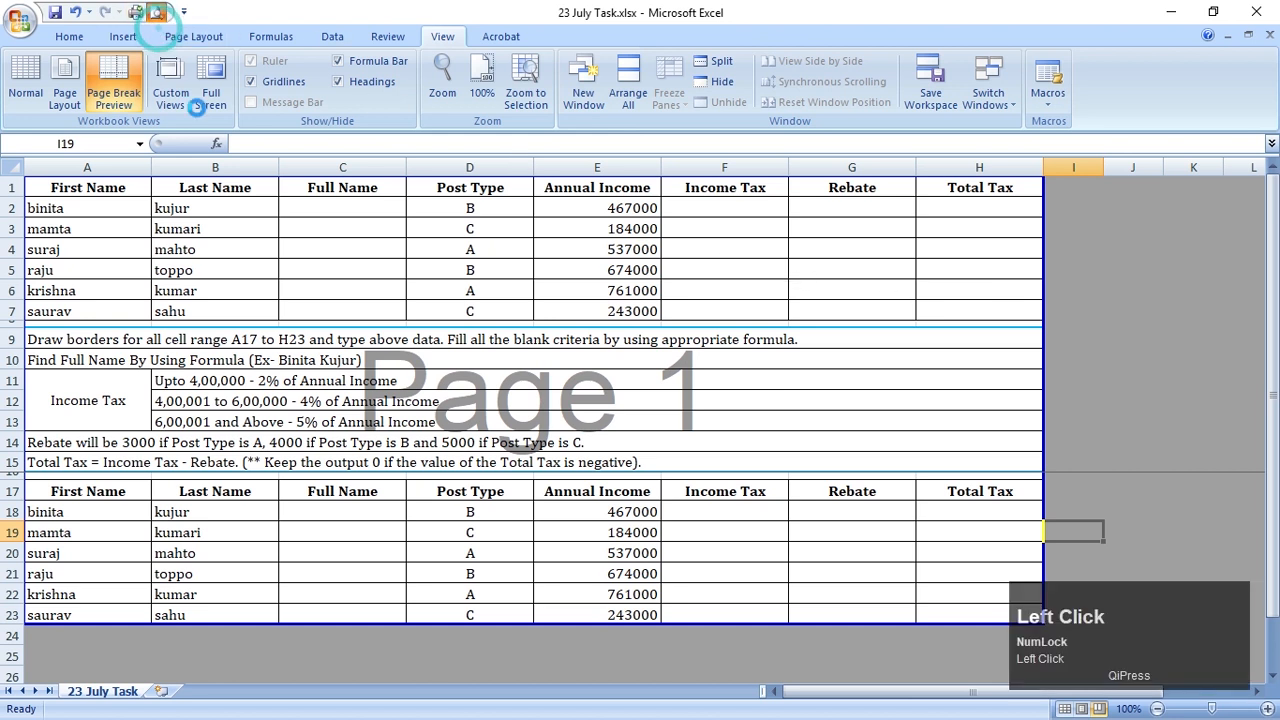
{"action": "left_click", "coordinate": [87, 76]}
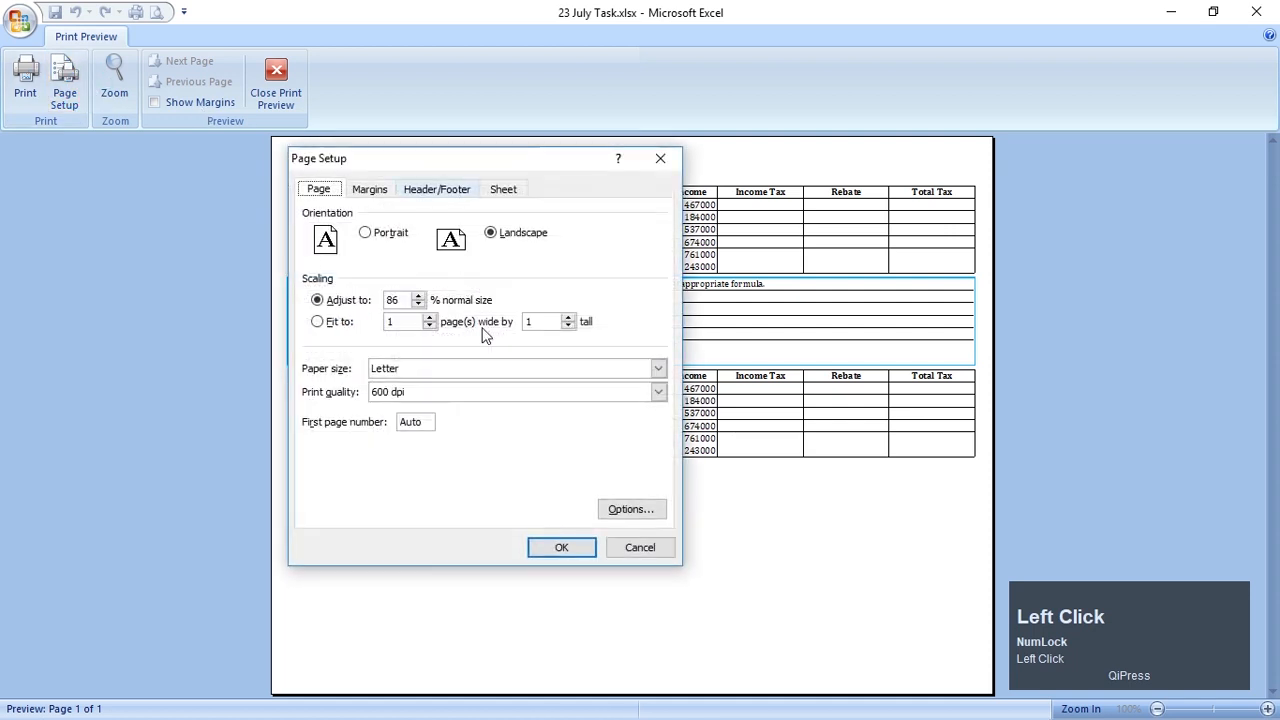
{"action": "left_click_drag", "start_coordinate": [405, 296], "coordinate": [357, 300]}
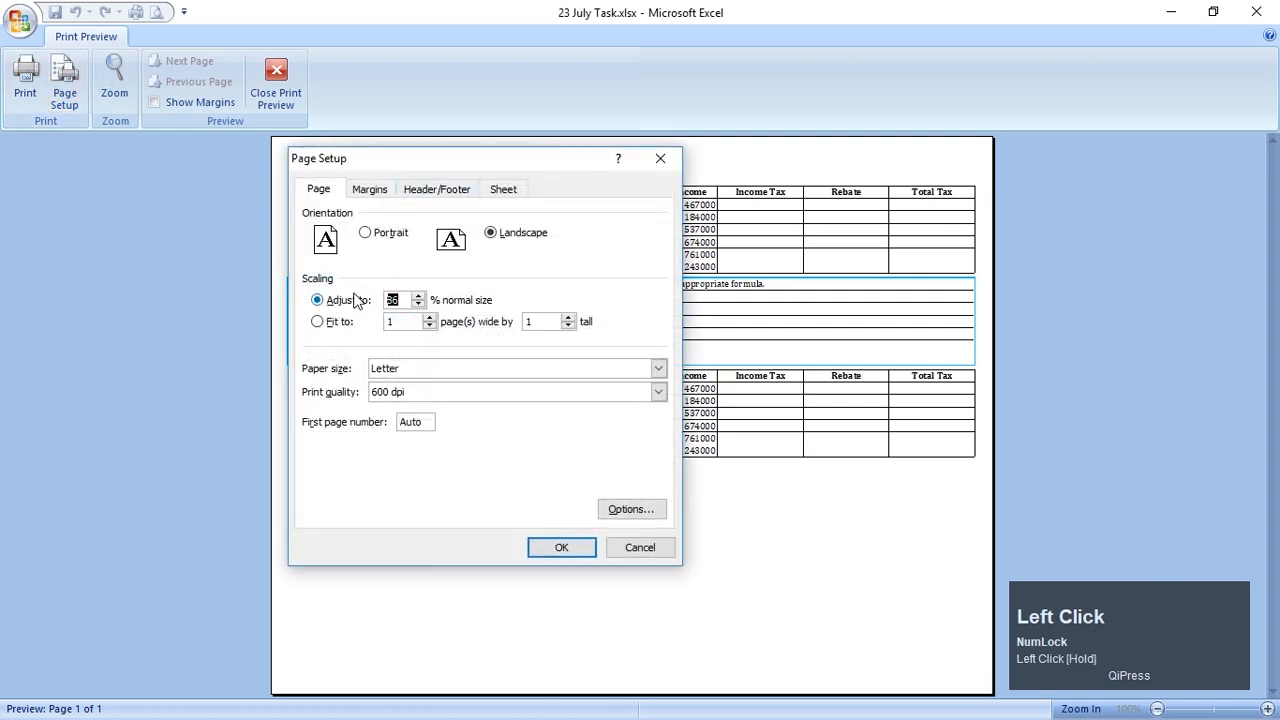
{"action": "left_click", "coordinate": [403, 298]}
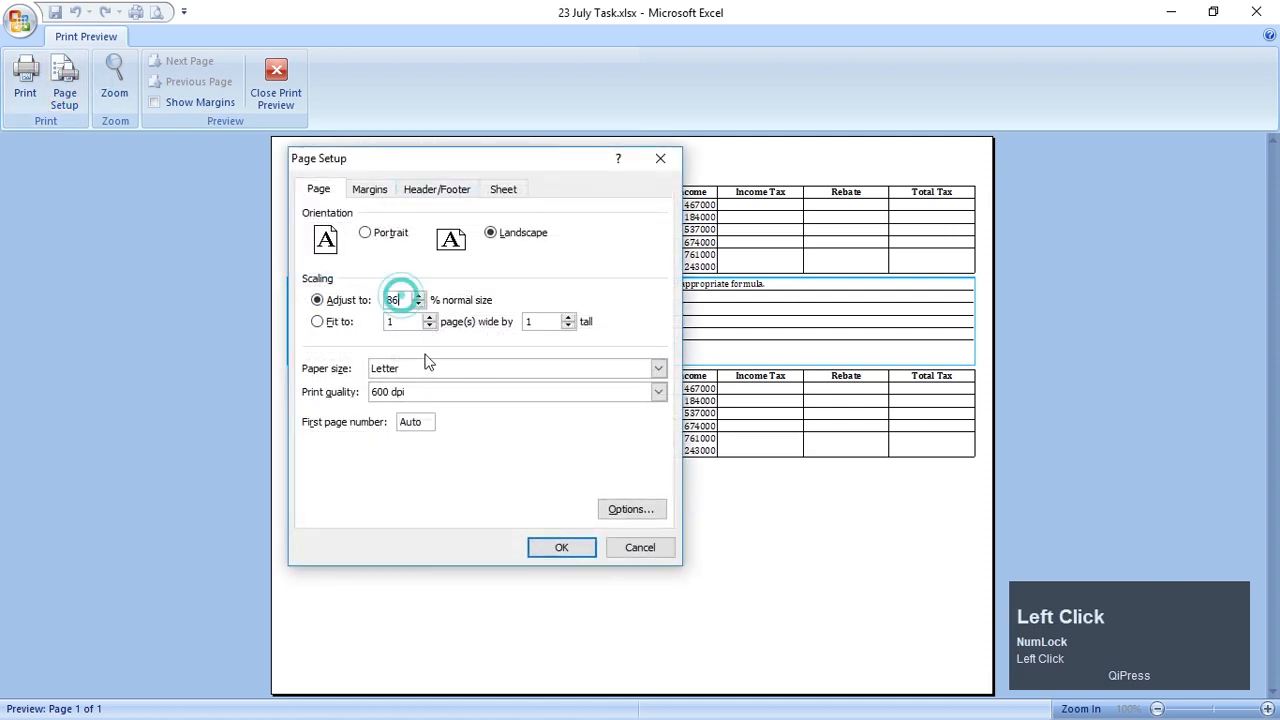
{"action": "left_click", "coordinate": [627, 548]}
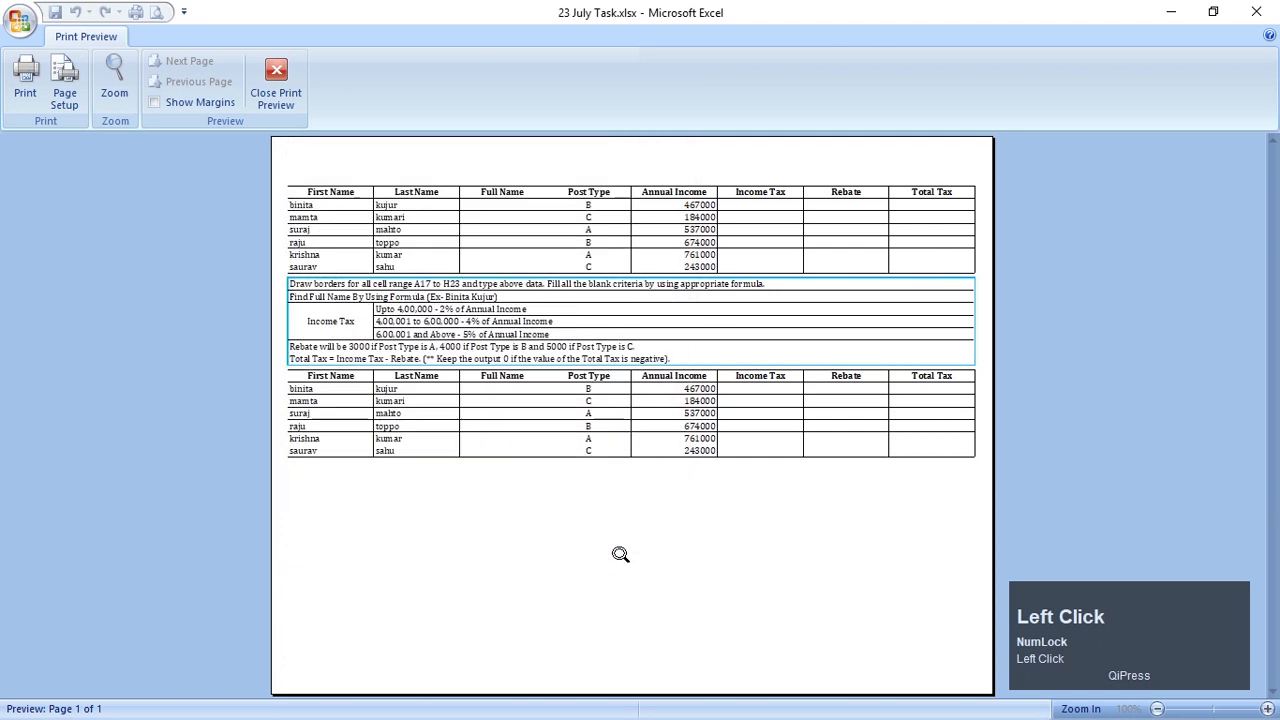
{"action": "left_click", "coordinate": [380, 330]}
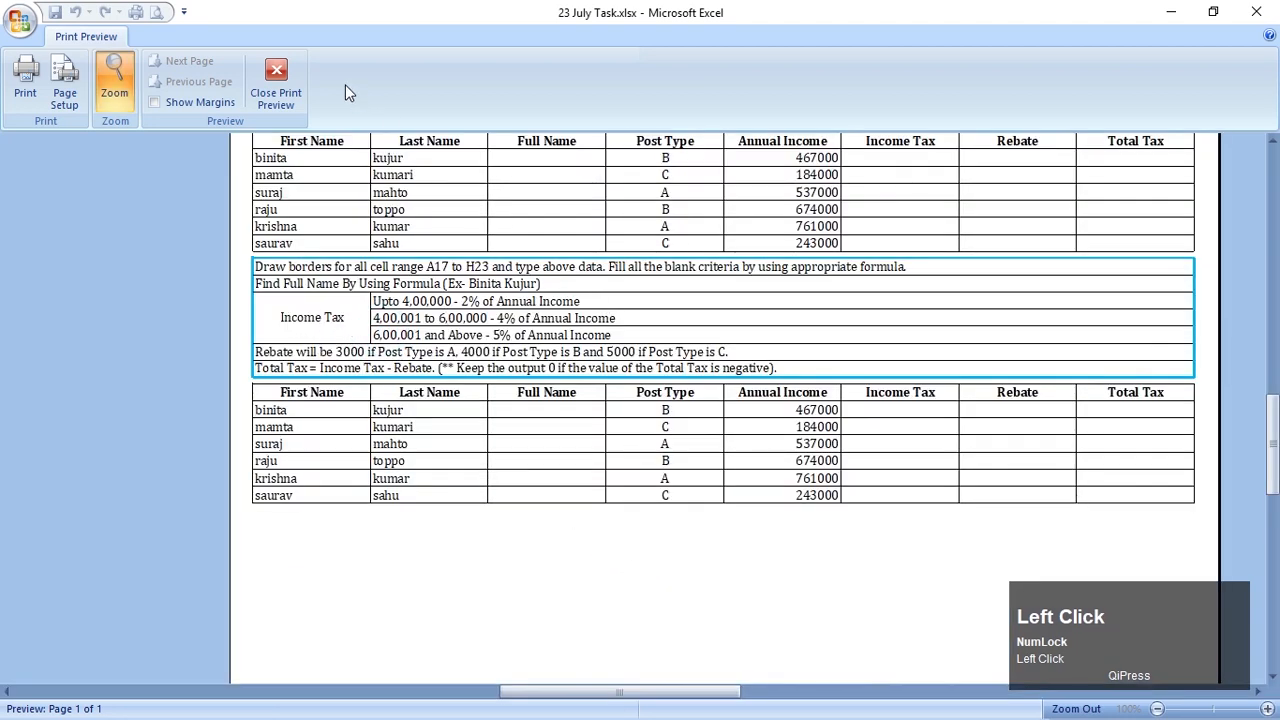
{"action": "left_click", "coordinate": [274, 80]}
{"action": "right_click", "coordinate": [828, 291]}
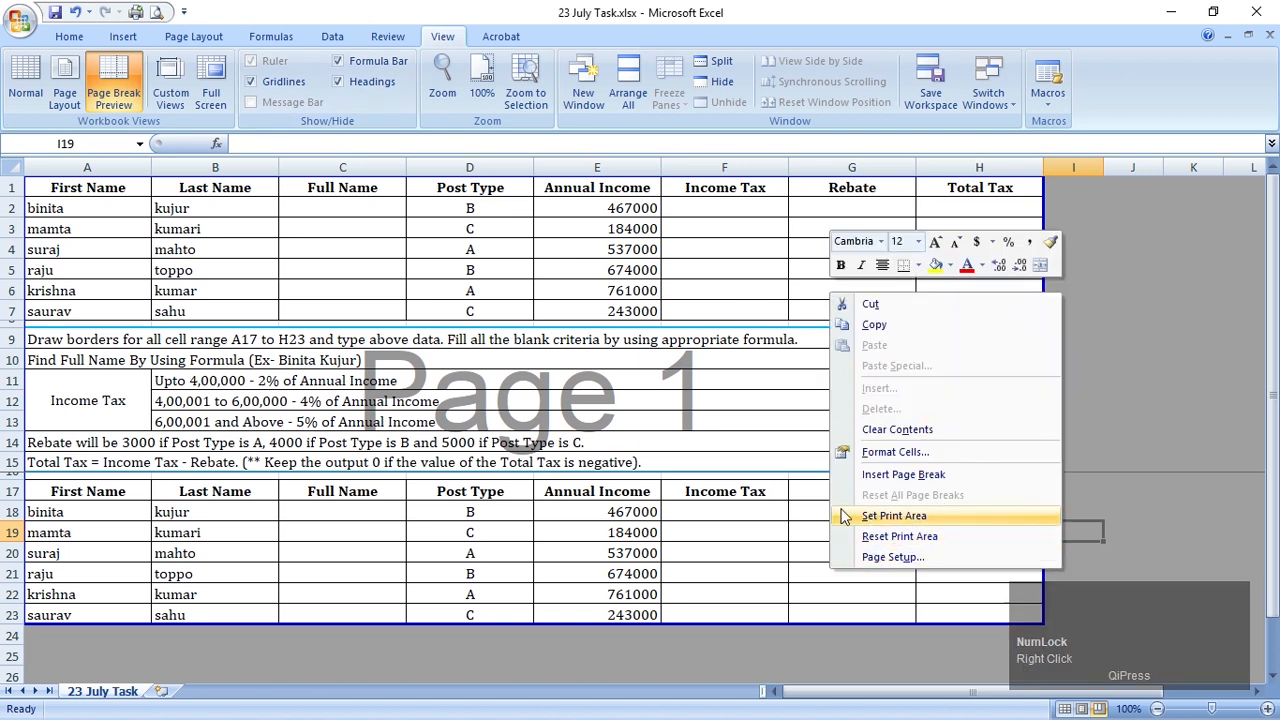
{"action": "right_click", "coordinate": [702, 266]}
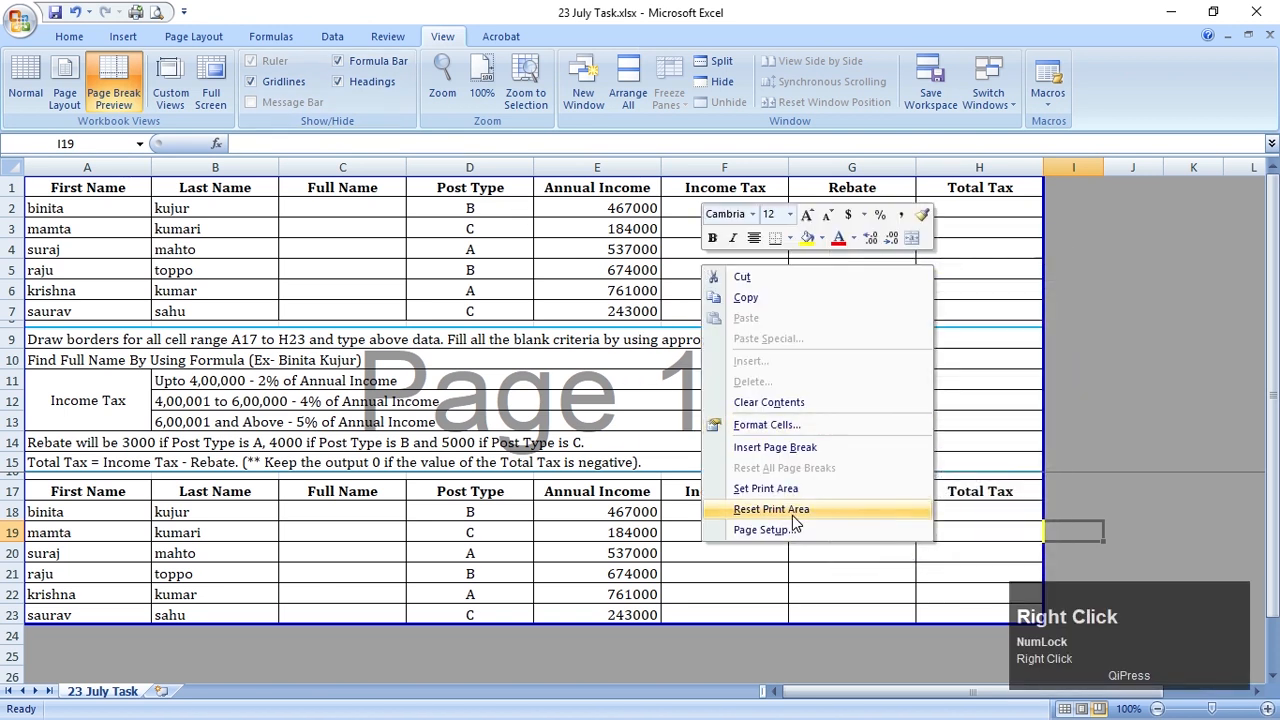
{"action": "left_click", "coordinate": [362, 297]}
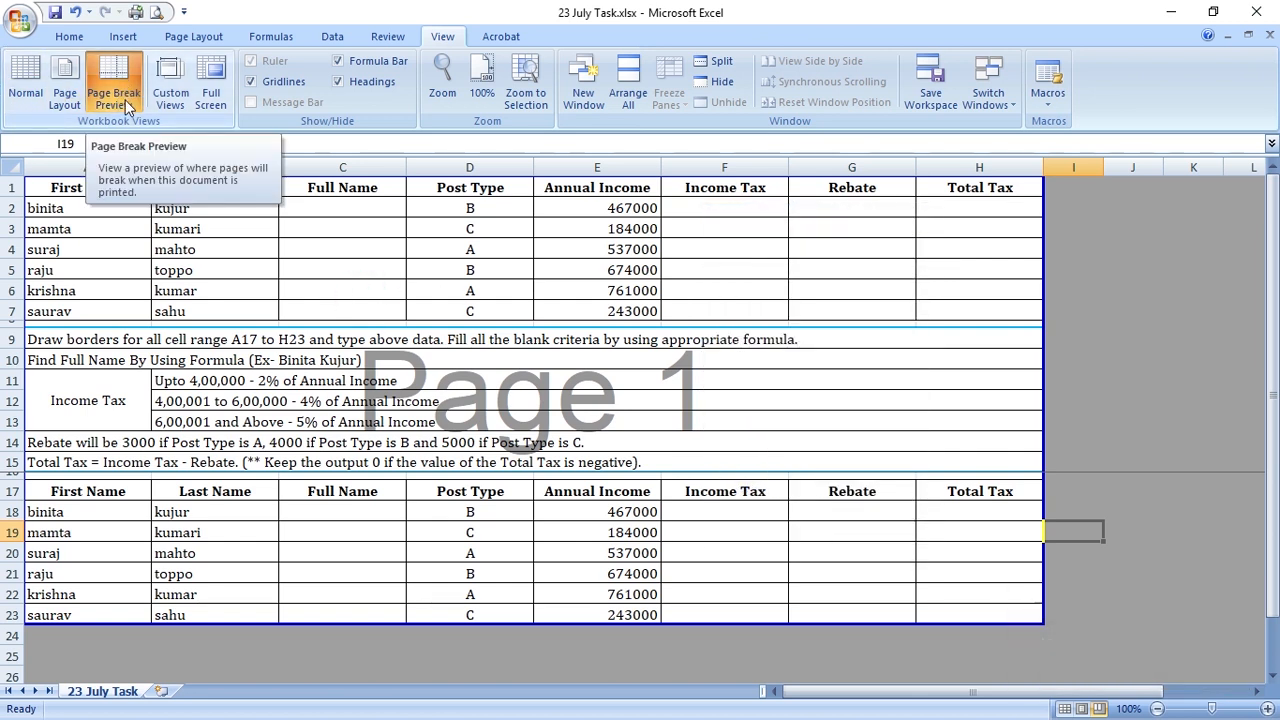
{"action": "right_click", "coordinate": [812, 343]}
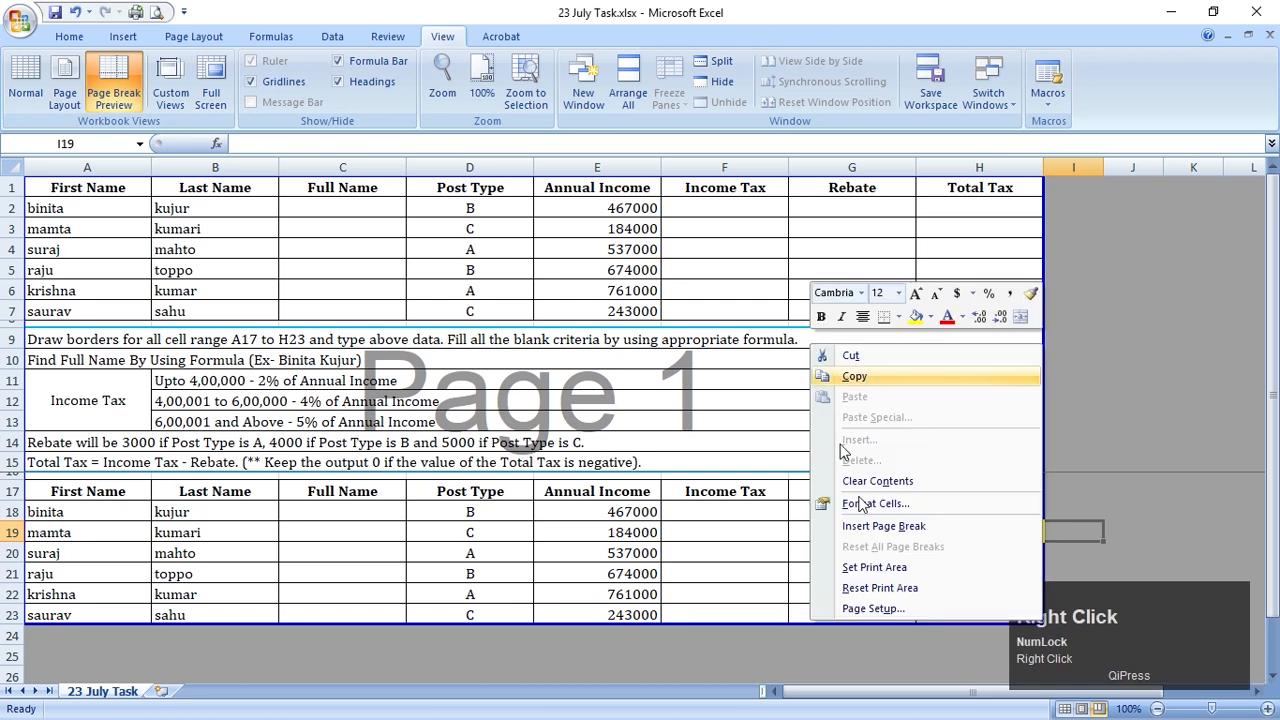
Reset the worksheet's print area in Page Break Preview.
{"action": "left_click", "coordinate": [941, 589]}
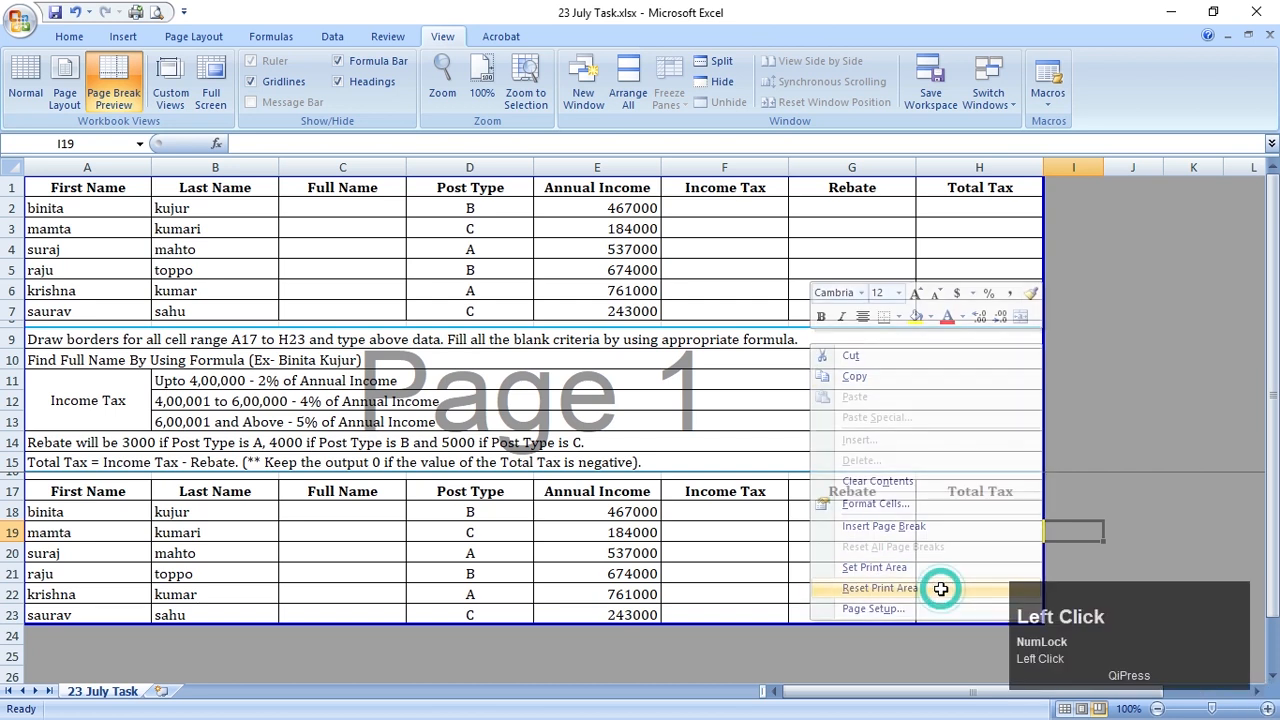
{"action": "right_click", "coordinate": [789, 365]}
{"action": "right_click", "coordinate": [604, 318]}
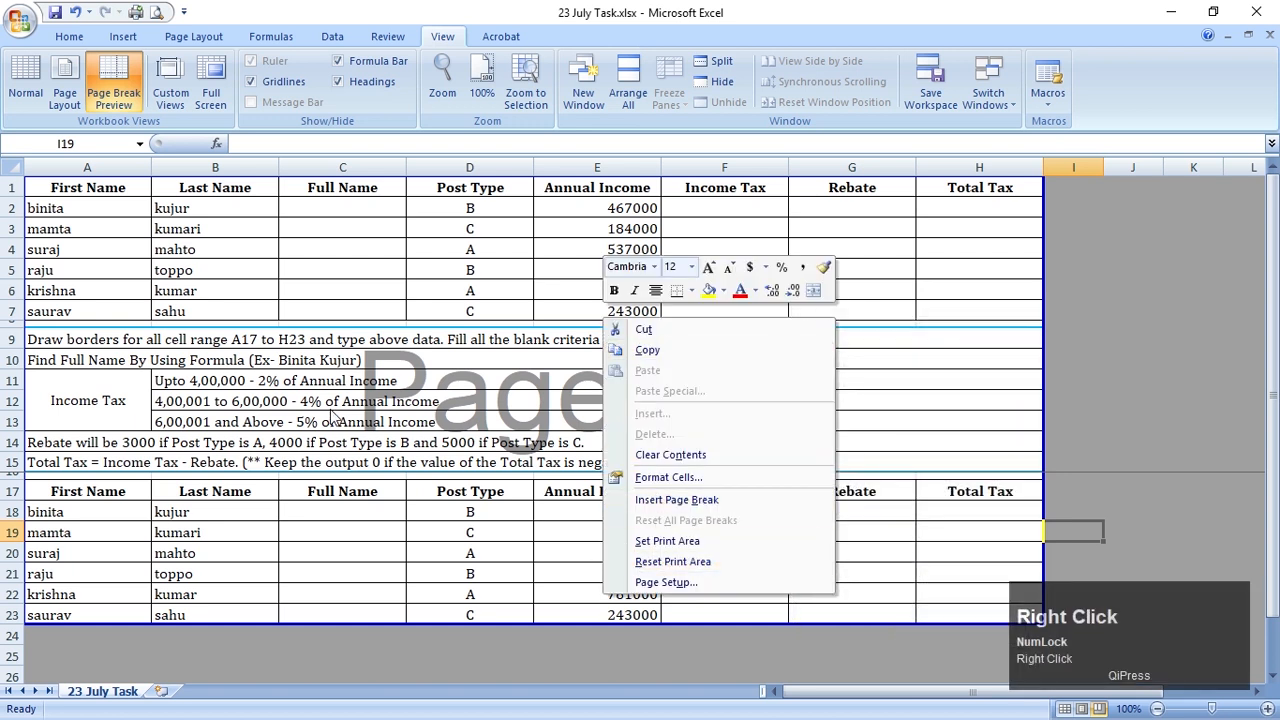
{"action": "right_click", "coordinate": [334, 410]}
{"action": "left_click", "coordinate": [432, 655]}
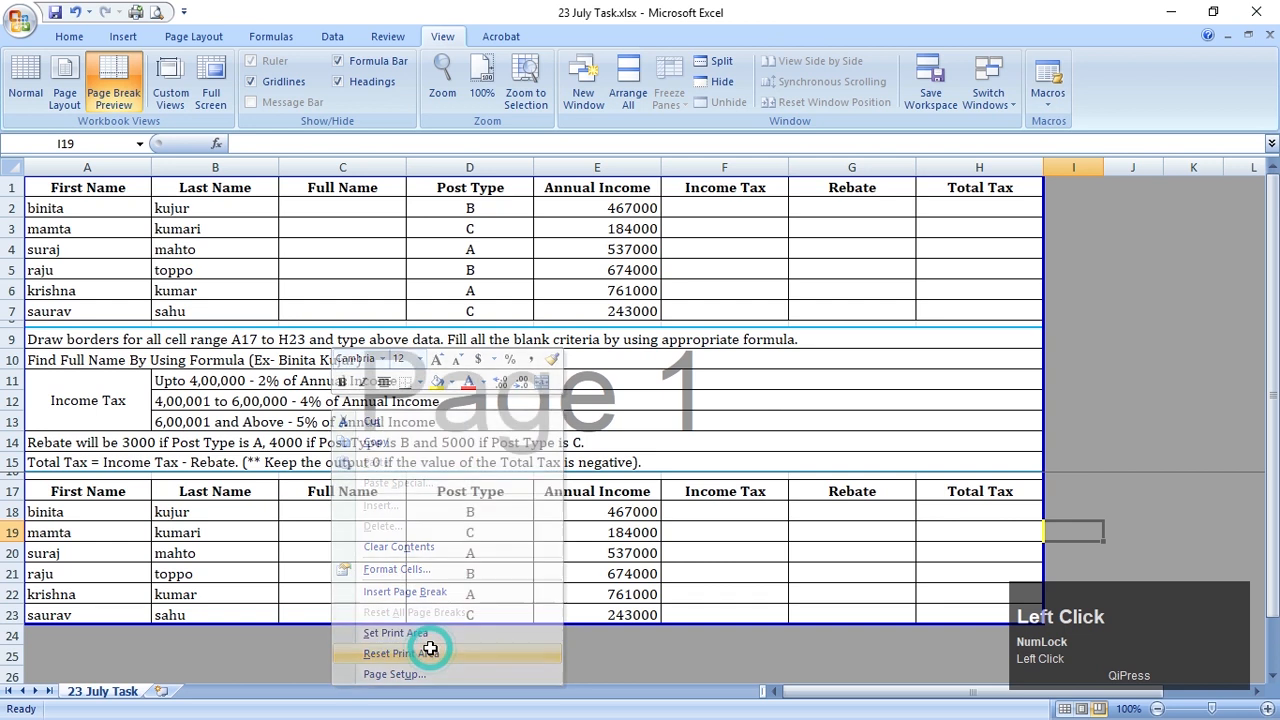
{"action": "left_click", "coordinate": [745, 514]}
{"action": "left_click", "coordinate": [706, 556]}
{"action": "right_click", "coordinate": [706, 556]}
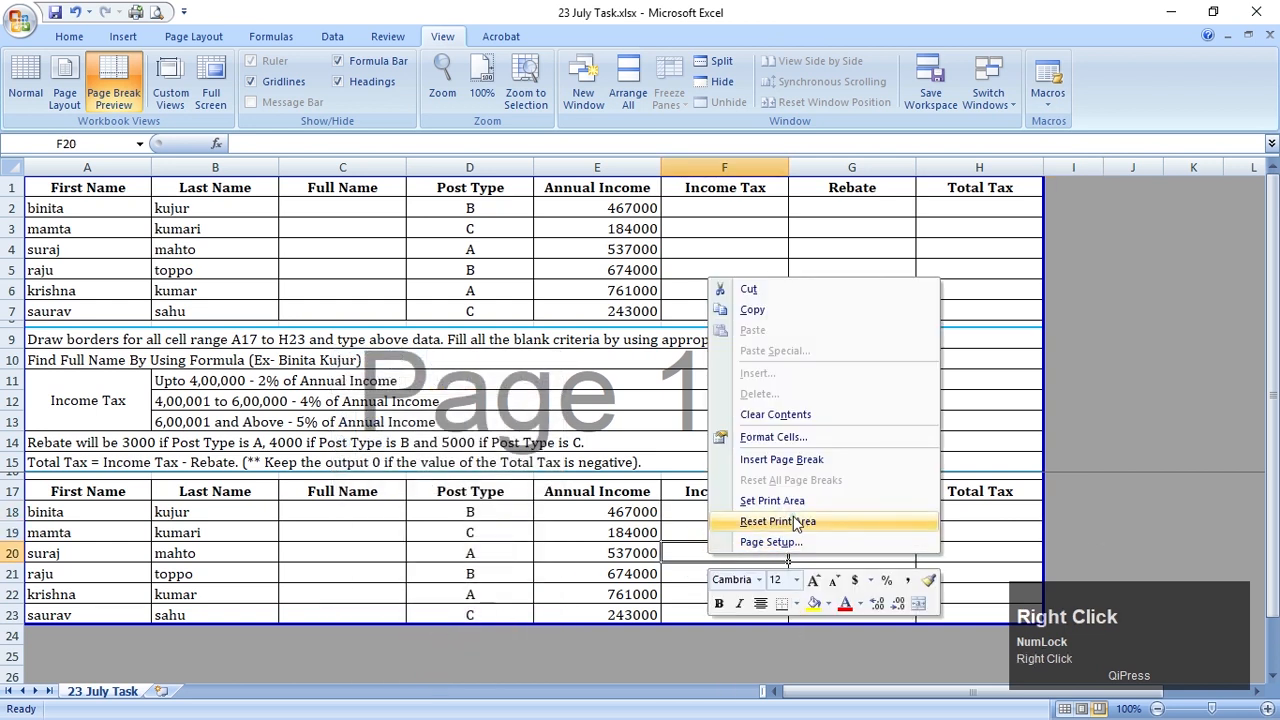
{"action": "left_click", "coordinate": [795, 521]}
{"action": "left_click", "coordinate": [852, 512]}
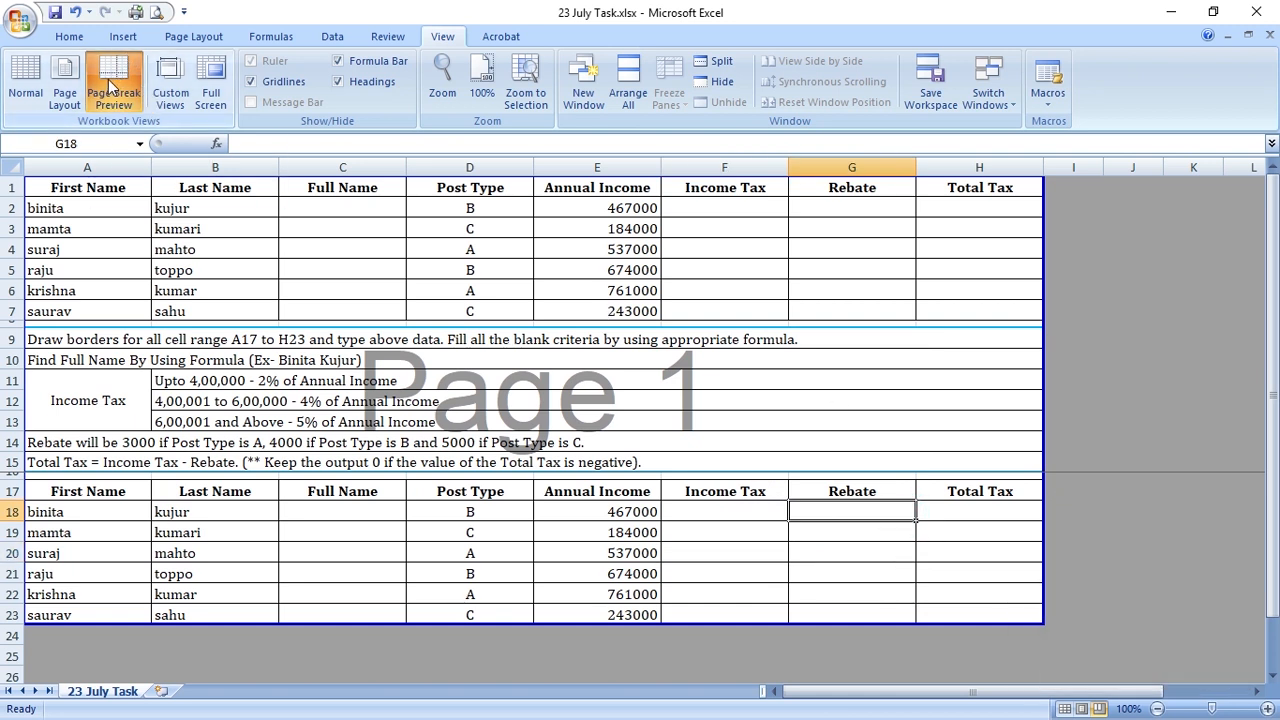
Set the print scaling to 100% of normal size in Page Setup and return from the print preview to the worksheet.
{"action": "left_click", "coordinate": [156, 12]}
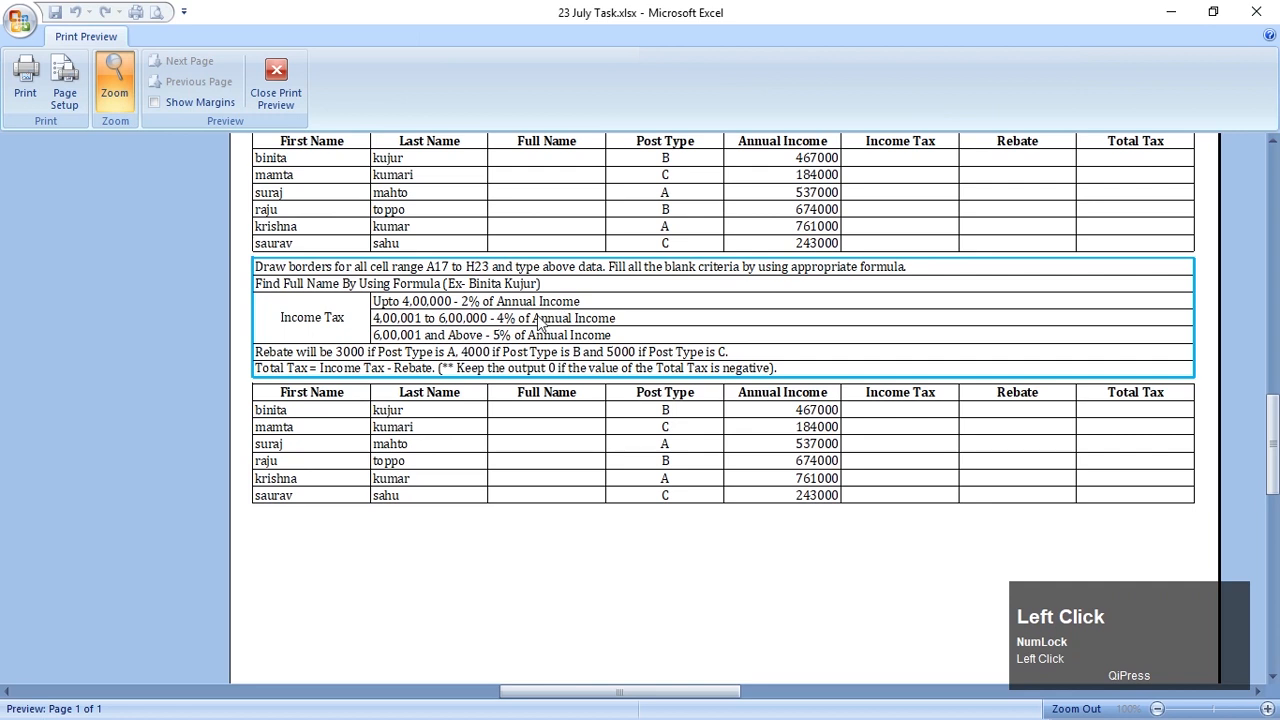
{"action": "left_click", "coordinate": [65, 85]}
{"action": "double_click", "coordinate": [394, 300]}
{"action": "type", "text": "100"}
{"action": "left_click", "coordinate": [561, 547]}
{"action": "scroll", "coordinate": [778, 445], "scroll_direction": "down", "scroll_amount": 3}
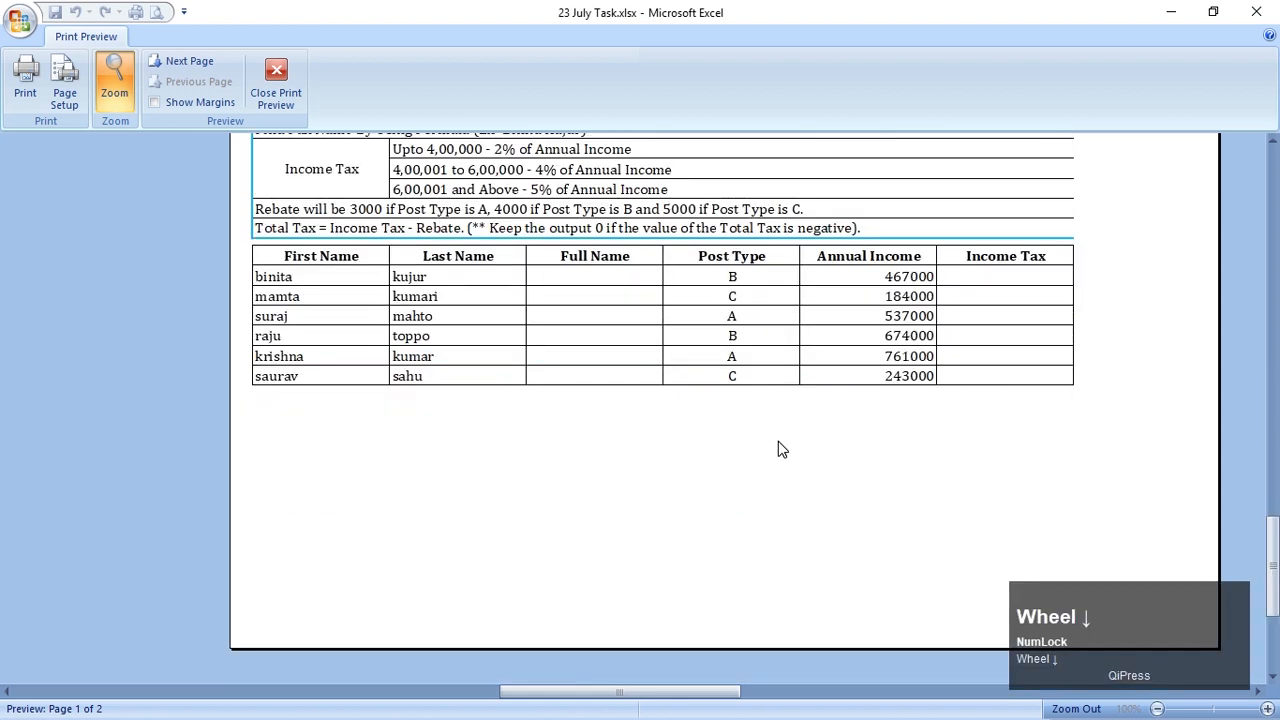
{"action": "scroll", "coordinate": [610, 290], "scroll_direction": "up", "scroll_amount": 2}
{"action": "left_click", "coordinate": [272, 76]}
{"action": "scroll", "coordinate": [705, 277], "scroll_direction": "up", "scroll_amount": 1}
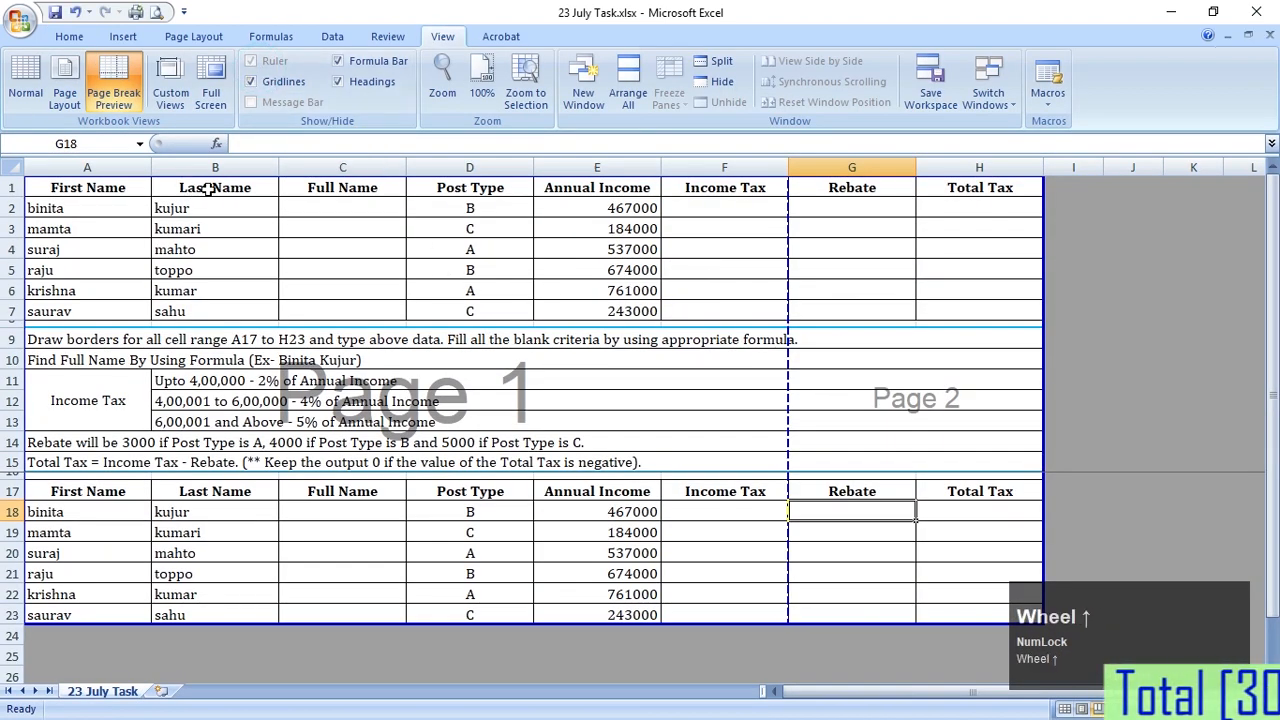
Narrow columns A through G so that the table through column H fits on one page, making column D 16.29 wide.
{"action": "left_click", "coordinate": [123, 165]}
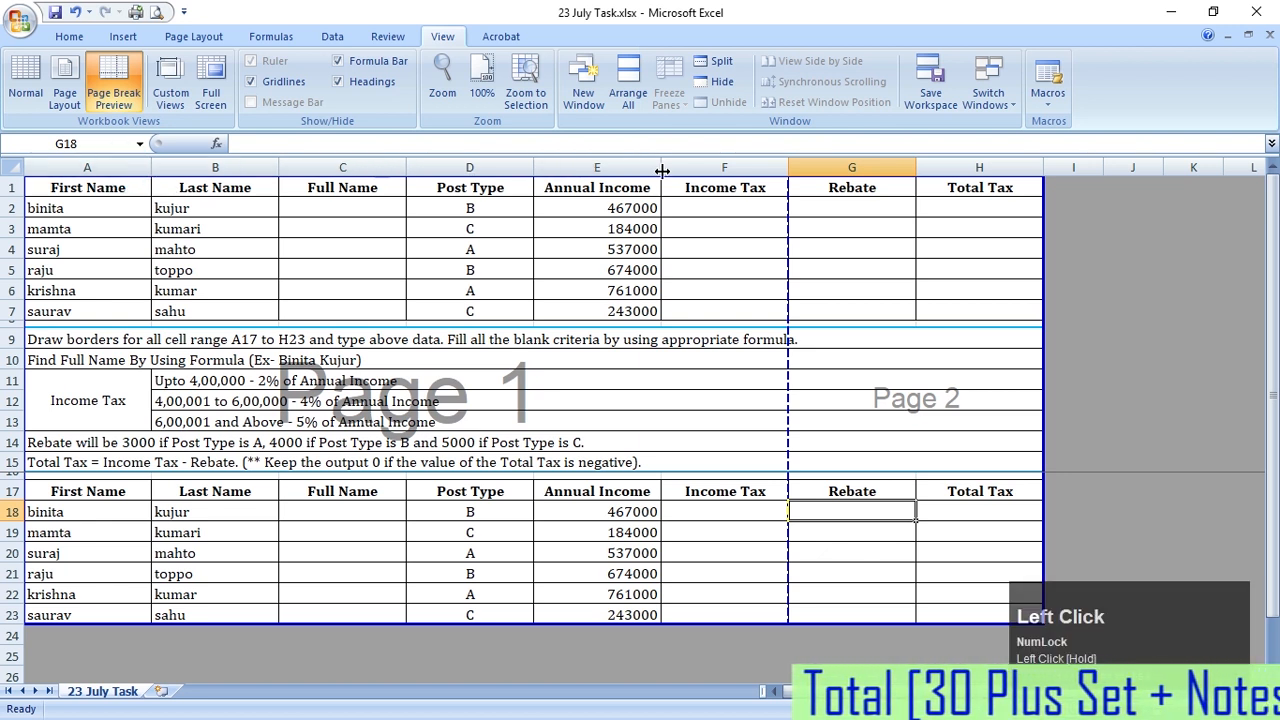
{"action": "left_click_drag", "start_coordinate": [150, 170], "coordinate": [137, 178]}
{"action": "left_click_drag", "start_coordinate": [263, 168], "coordinate": [244, 170]}
{"action": "left_click_drag", "start_coordinate": [374, 170], "coordinate": [340, 168]}
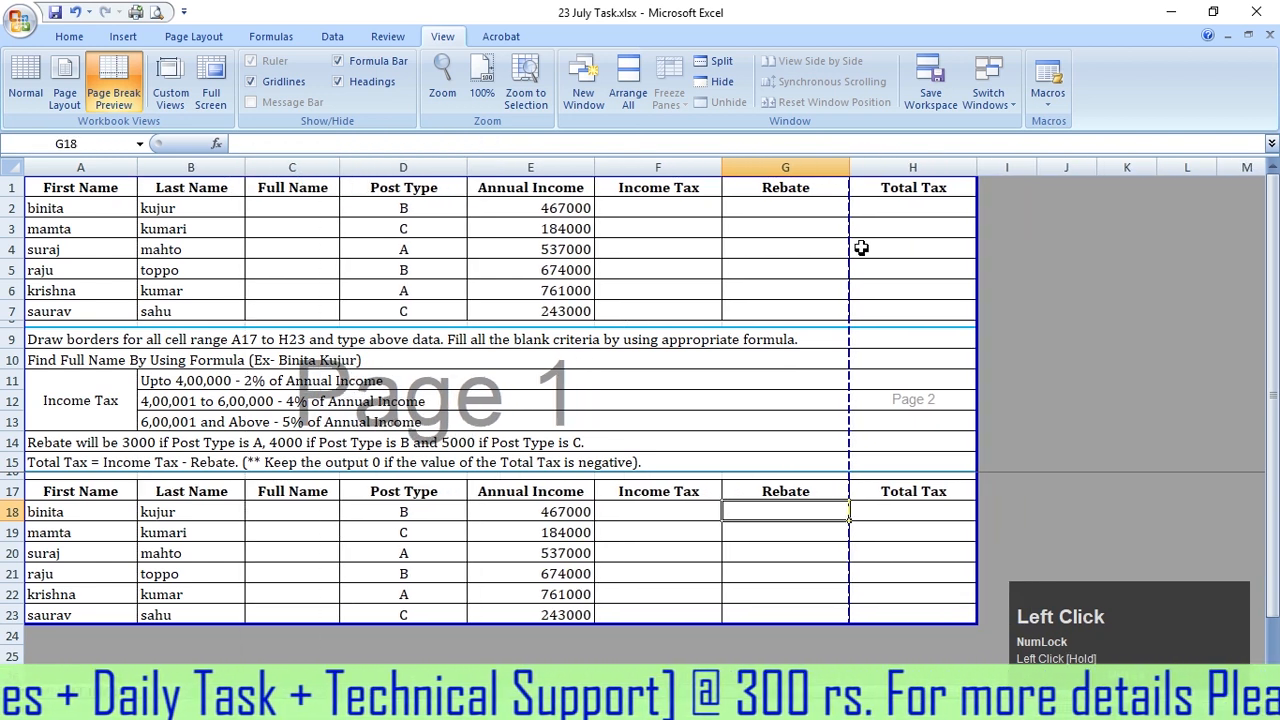
{"action": "left_click_drag", "start_coordinate": [466, 172], "coordinate": [450, 175]}
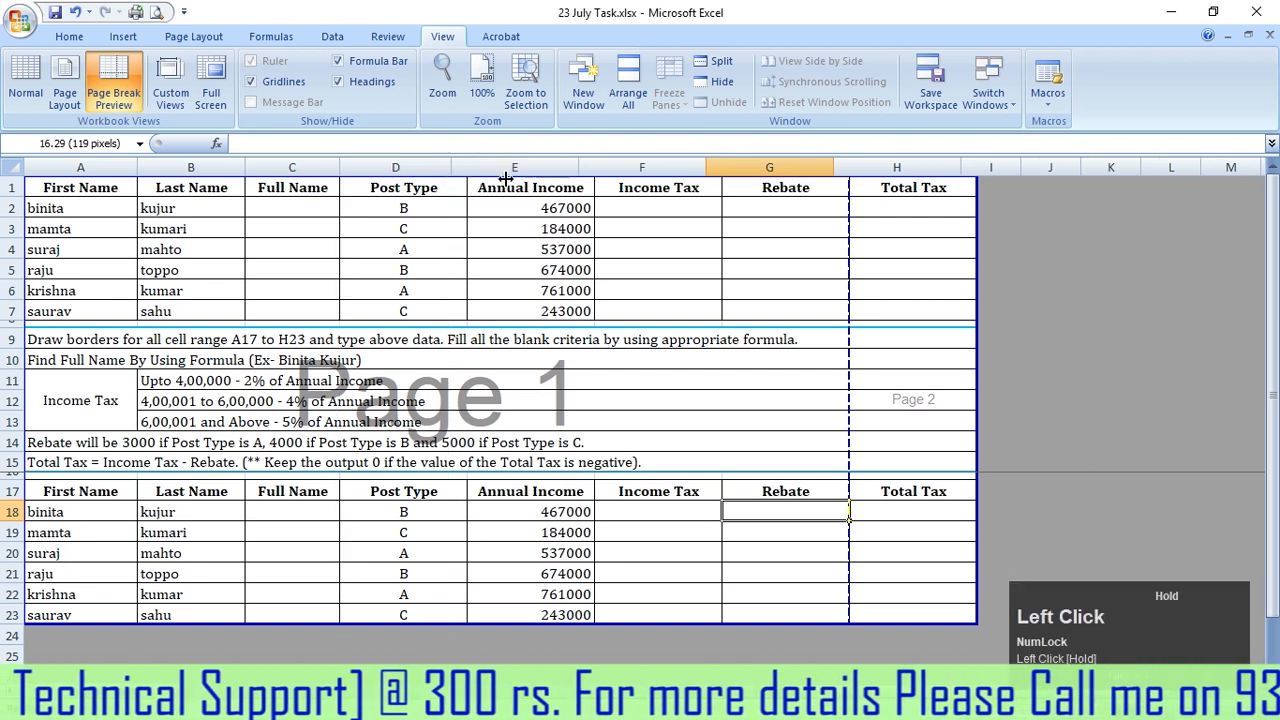
{"action": "left_click_drag", "start_coordinate": [578, 168], "coordinate": [559, 168]}
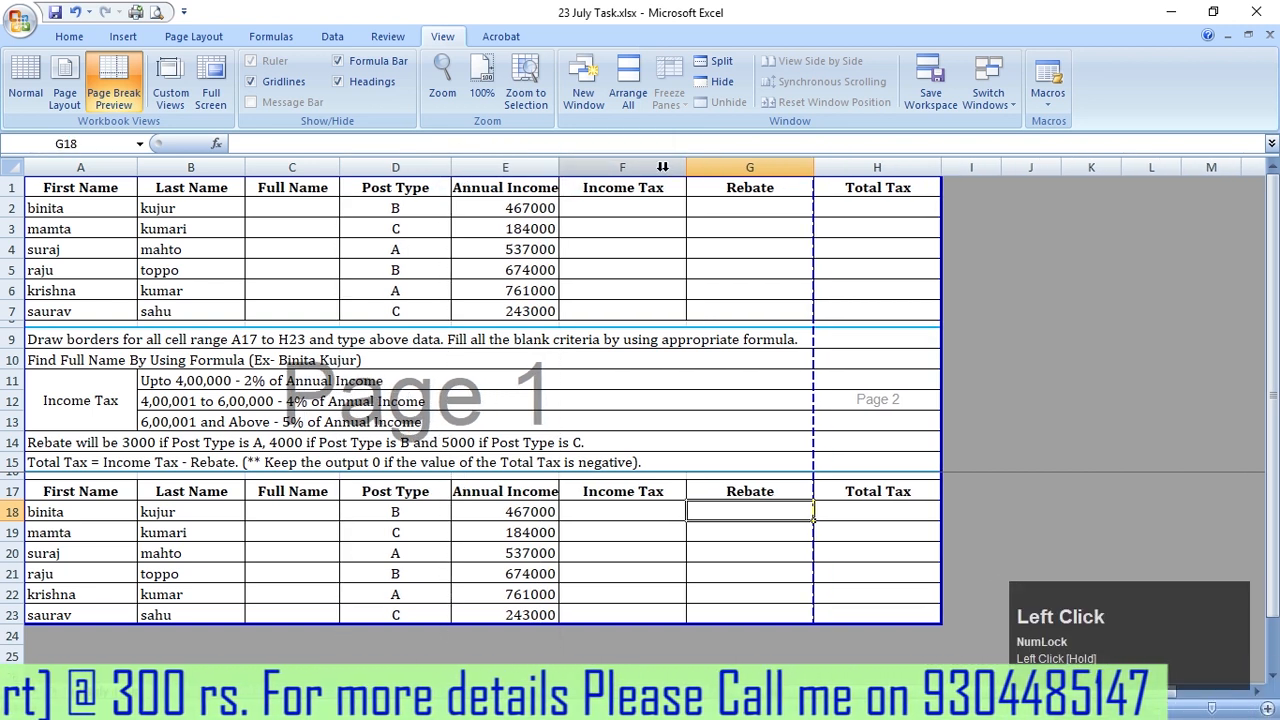
{"action": "left_click_drag", "start_coordinate": [686, 168], "coordinate": [669, 168]}
{"action": "left_click_drag", "start_coordinate": [798, 170], "coordinate": [771, 168]}
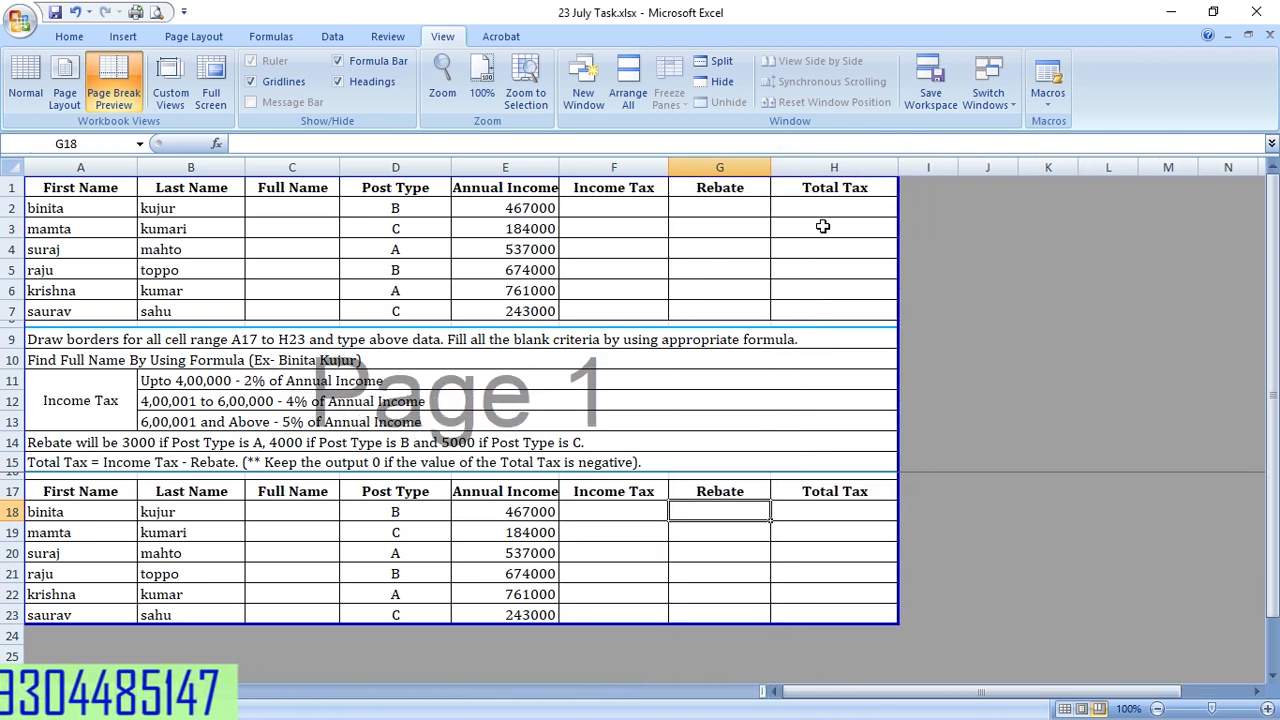
Widen the Annual Income column slightly, narrow the Rebate column to a width of 13.14, and slightly narrow the Total Tax column.
{"action": "left_click_drag", "start_coordinate": [560, 167], "coordinate": [572, 167]}
{"action": "left_click_drag", "start_coordinate": [784, 167], "coordinate": [772, 167]}
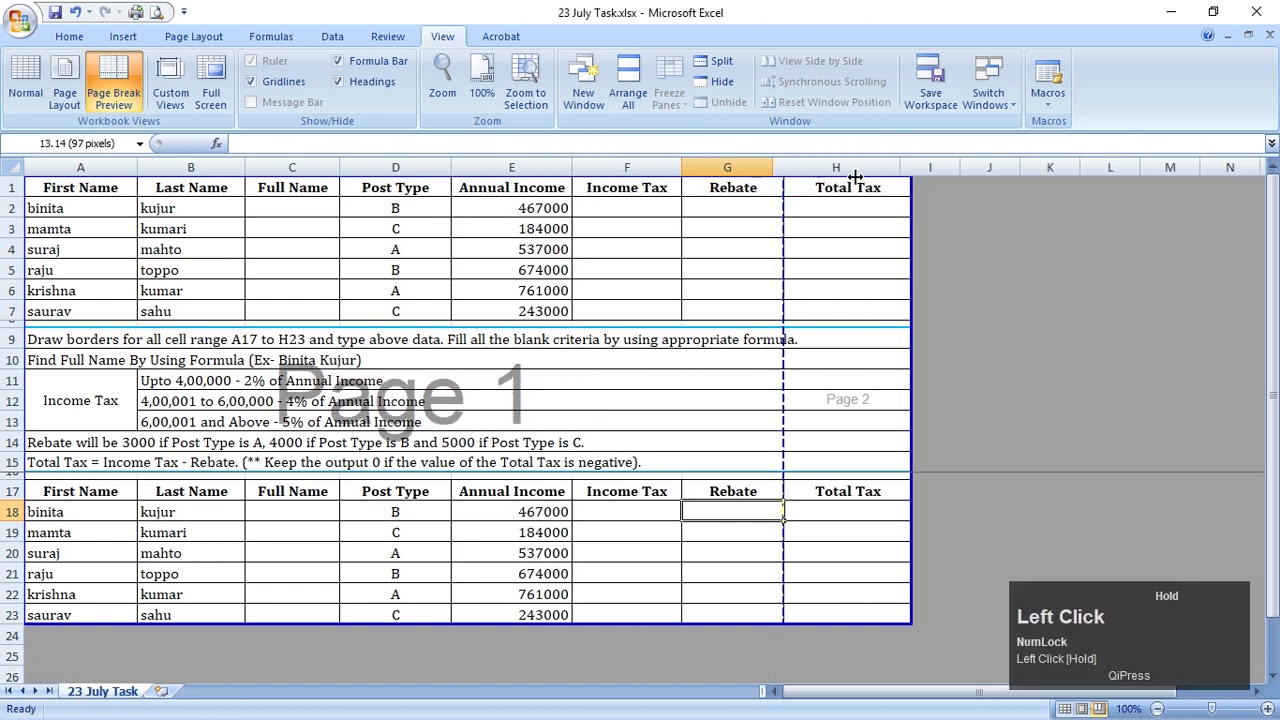
{"action": "left_click_drag", "start_coordinate": [898, 169], "coordinate": [894, 169]}
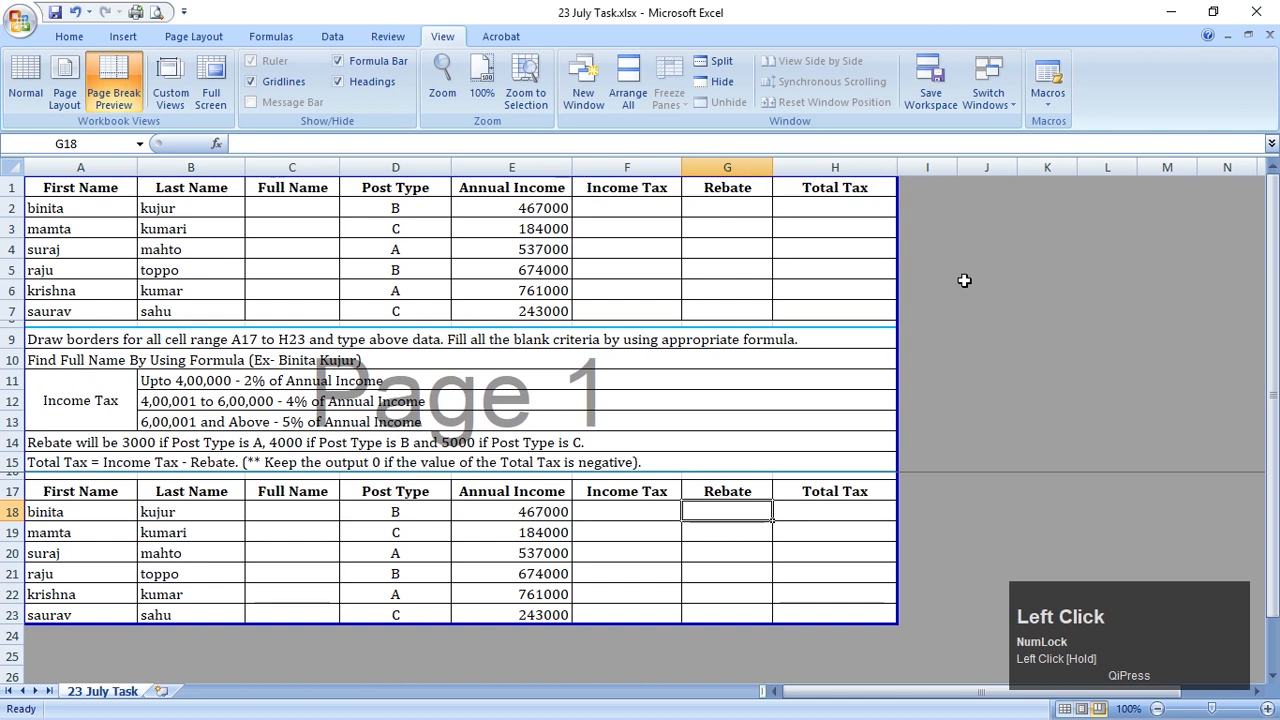
Switch to Normal view, check the whole page in print preview and its scaling in Page Setup, and return to the worksheet.
{"action": "left_click", "coordinate": [25, 82]}
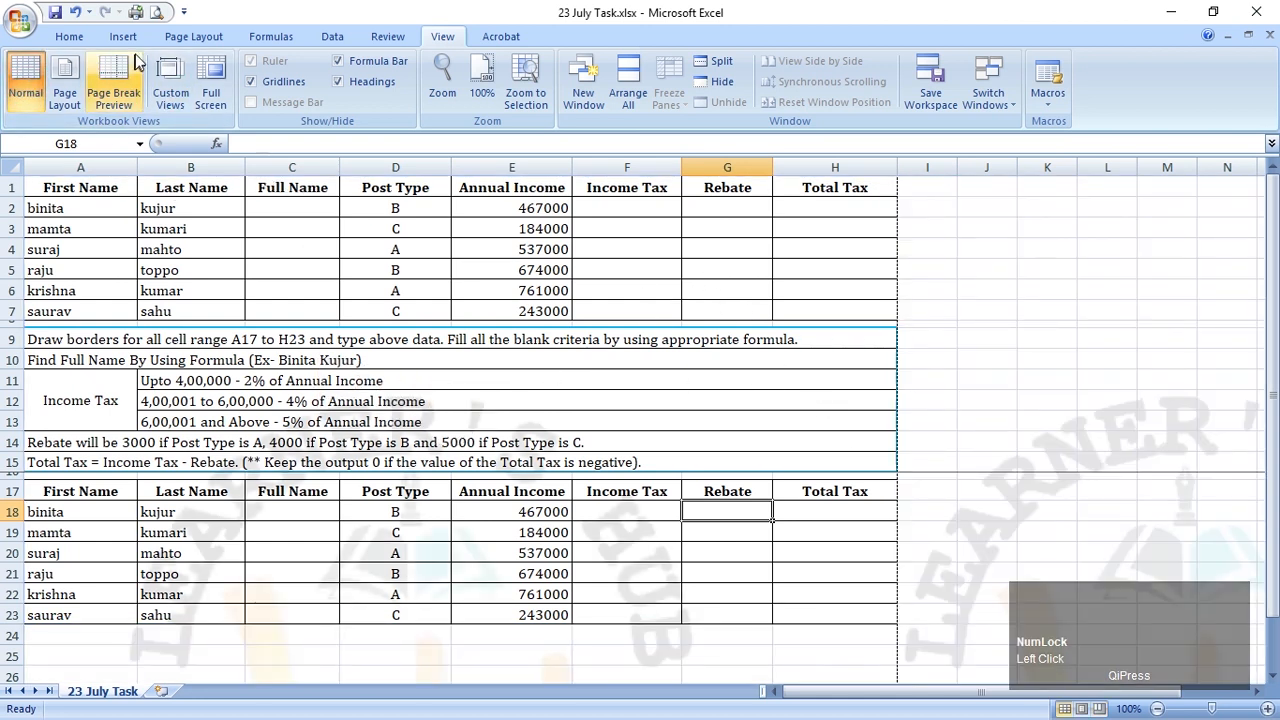
{"action": "left_click", "coordinate": [155, 15]}
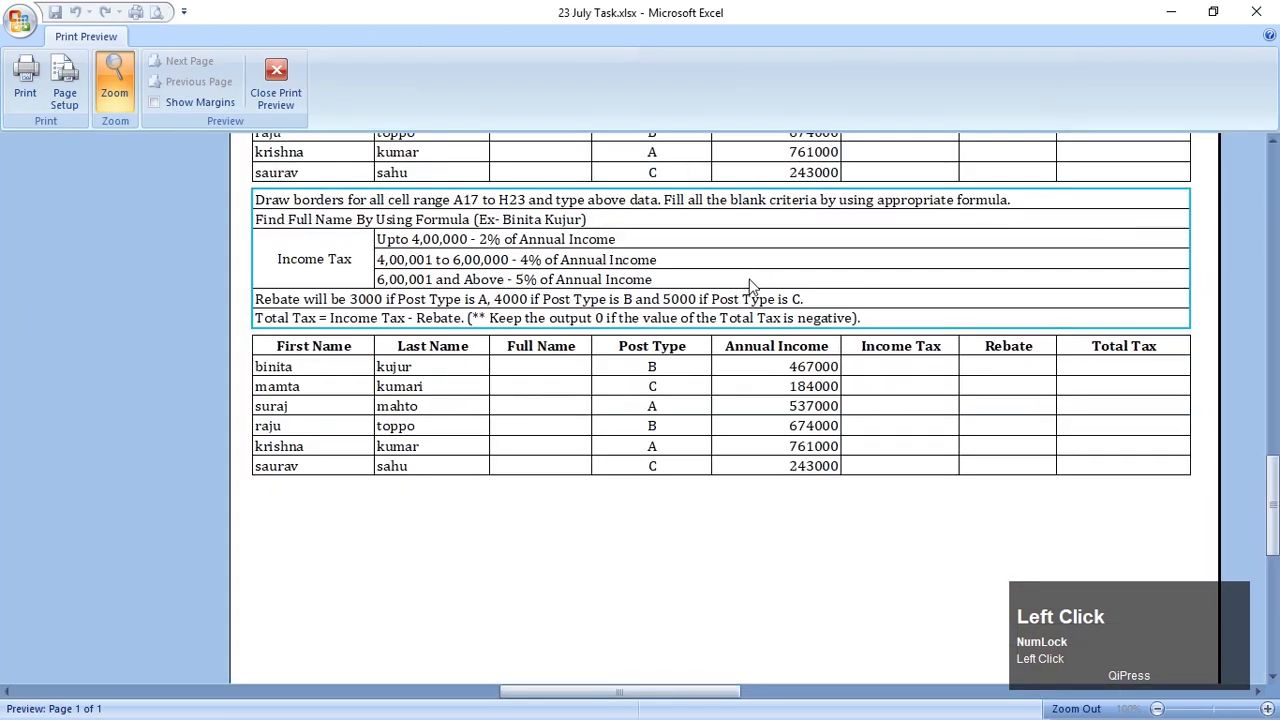
{"action": "left_click", "coordinate": [751, 285]}
{"action": "scroll", "coordinate": [628, 240], "scroll_direction": "down", "scroll_amount": 1}
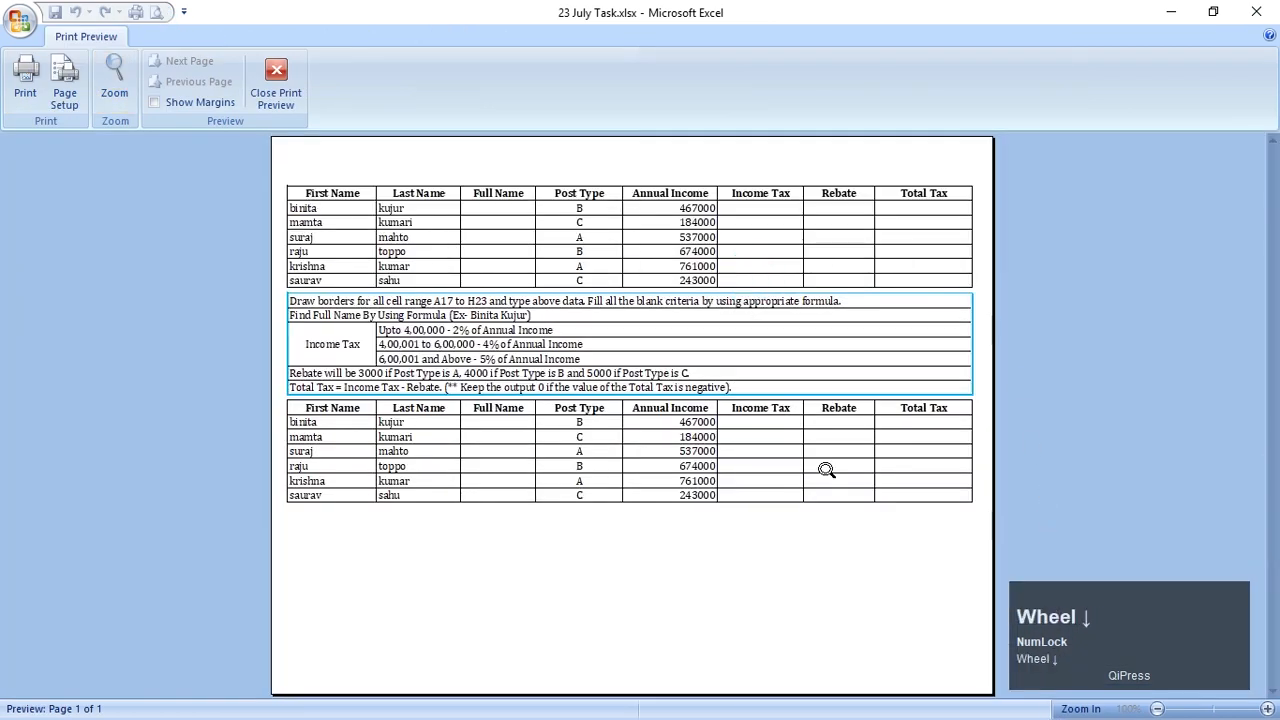
{"action": "left_click", "coordinate": [66, 82]}
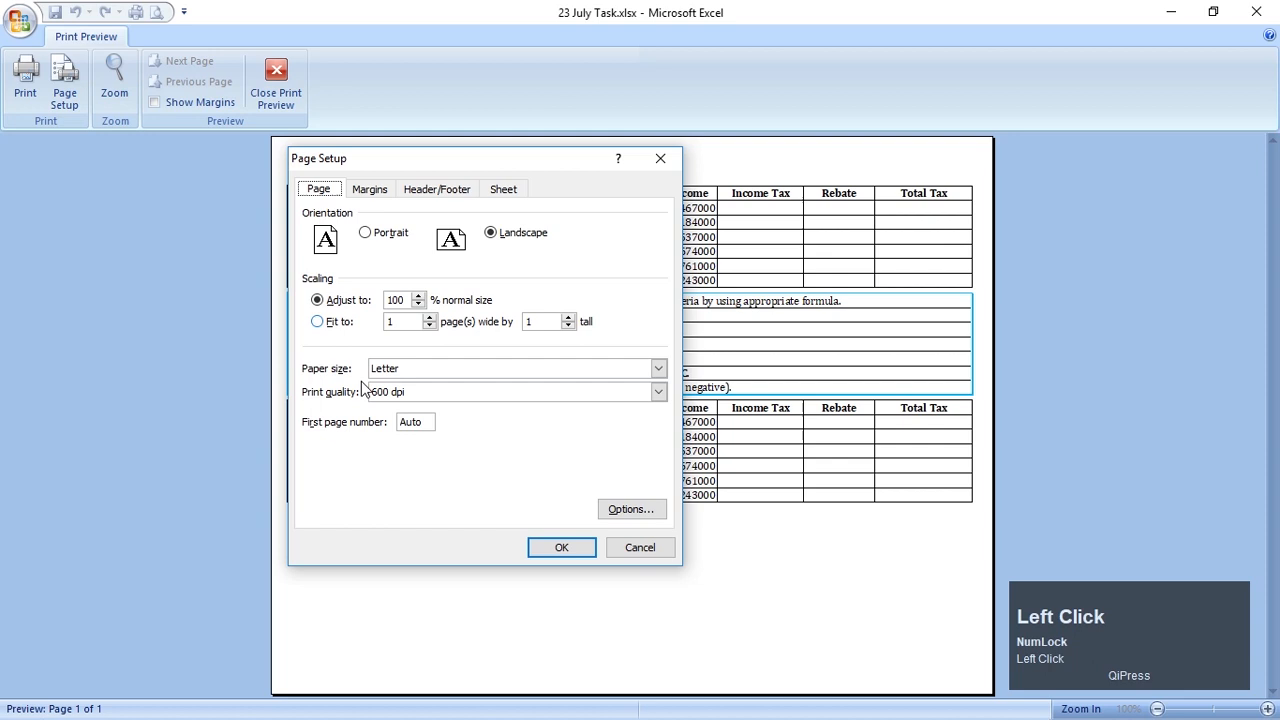
{"action": "left_click", "coordinate": [406, 299]}
{"action": "left_click_drag", "start_coordinate": [406, 301], "coordinate": [380, 308]}
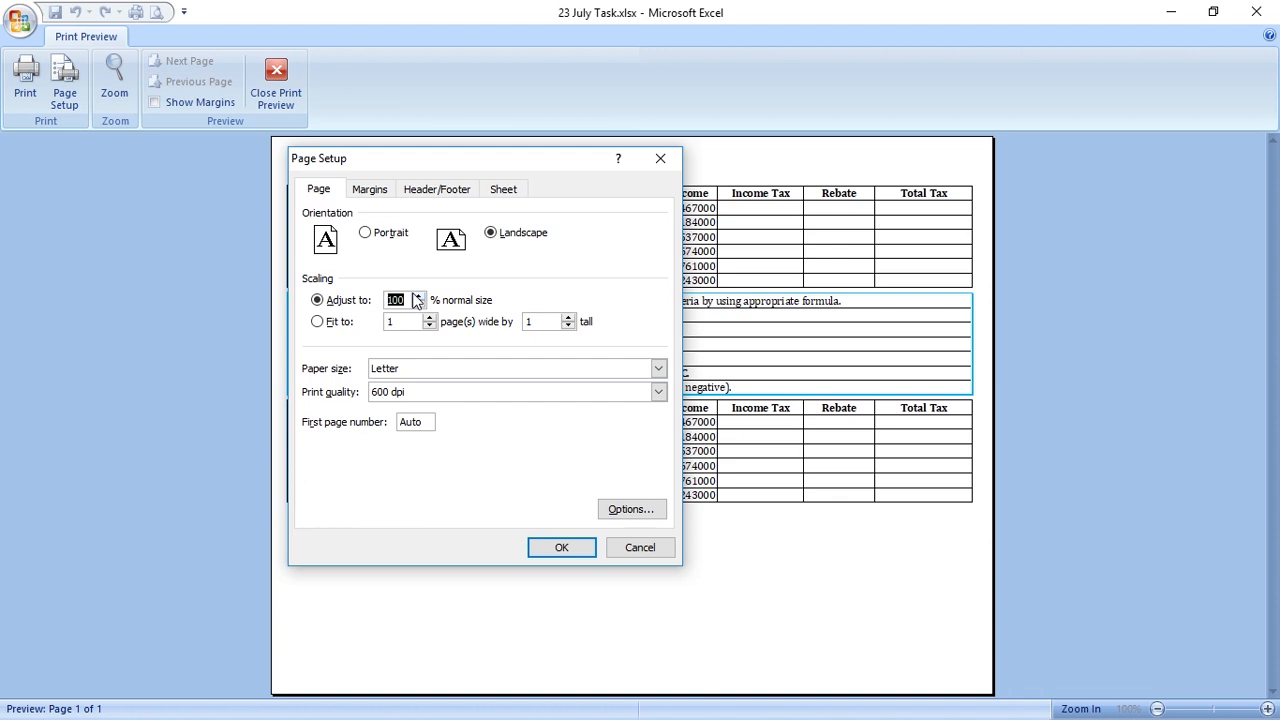
{"action": "key", "text": "Return"}
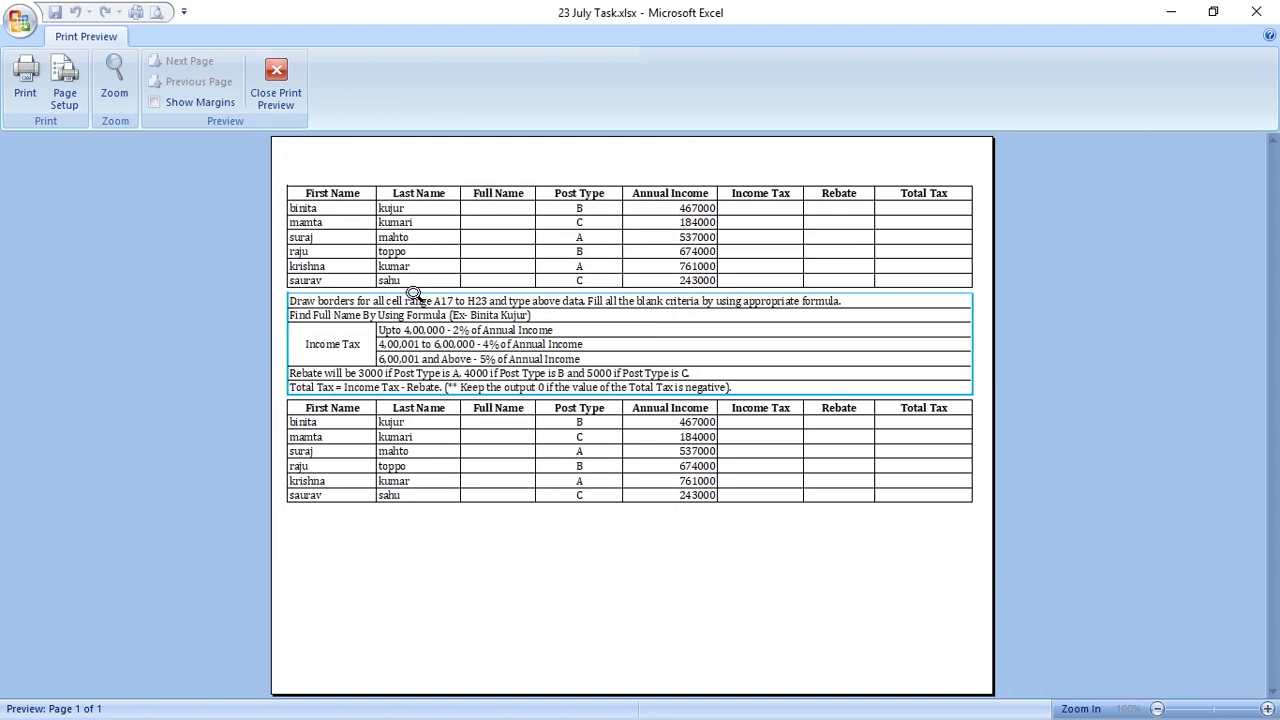
{"action": "left_click", "coordinate": [276, 78]}
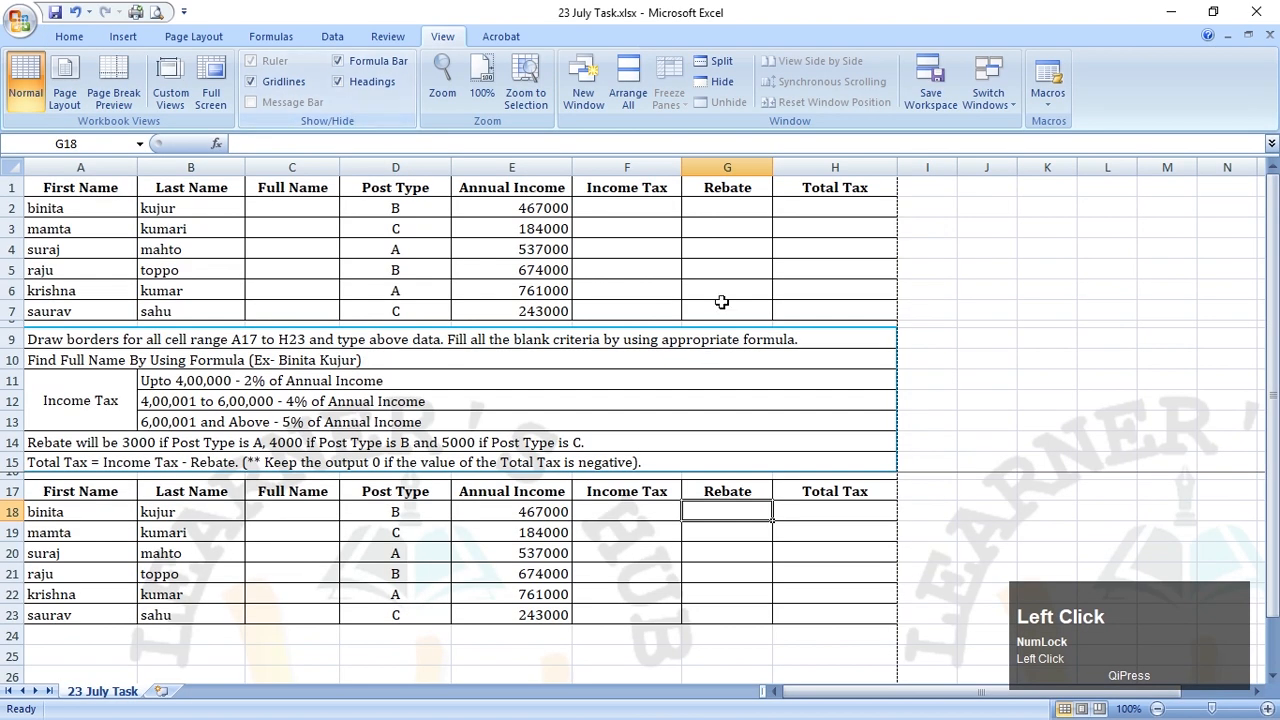
{"action": "scroll", "coordinate": [537, 615], "scroll_direction": "down", "scroll_amount": 1}
{"action": "scroll", "coordinate": [535, 614], "scroll_direction": "up", "scroll_amount": 1}
{"action": "left_click", "coordinate": [538, 612]}
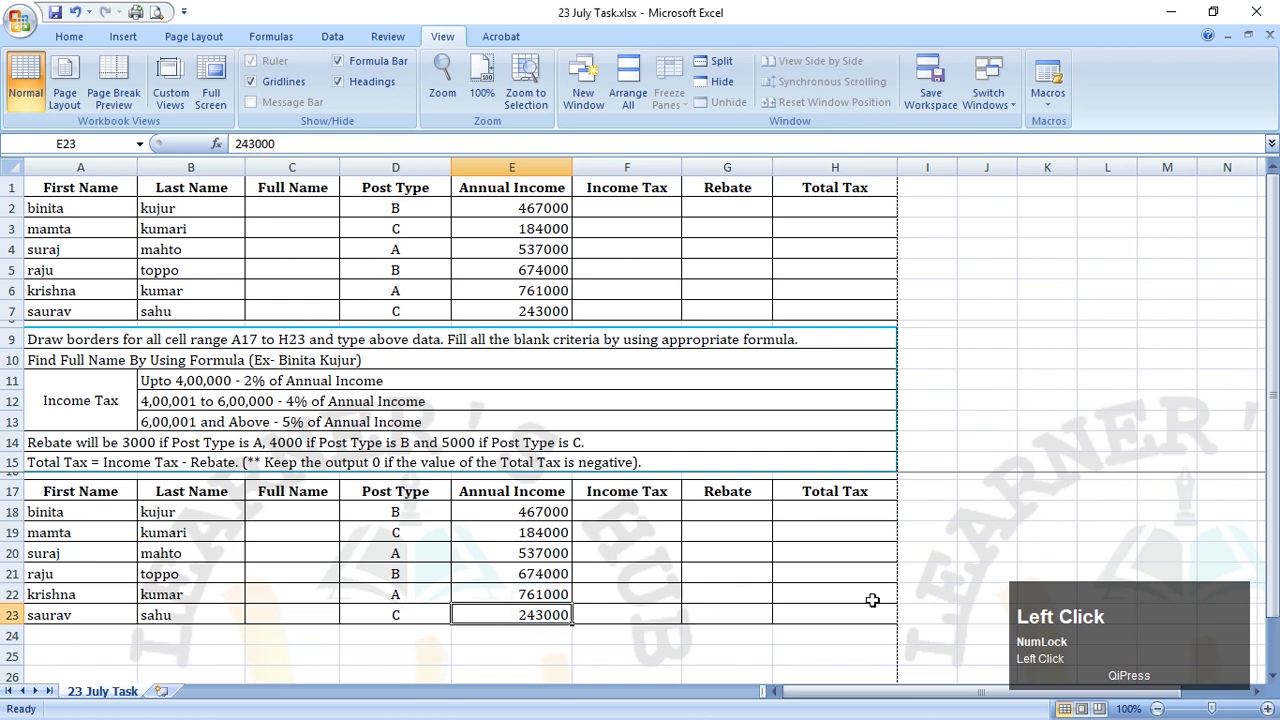
{"action": "left_click_drag", "start_coordinate": [848, 596], "coordinate": [1110, 594]}
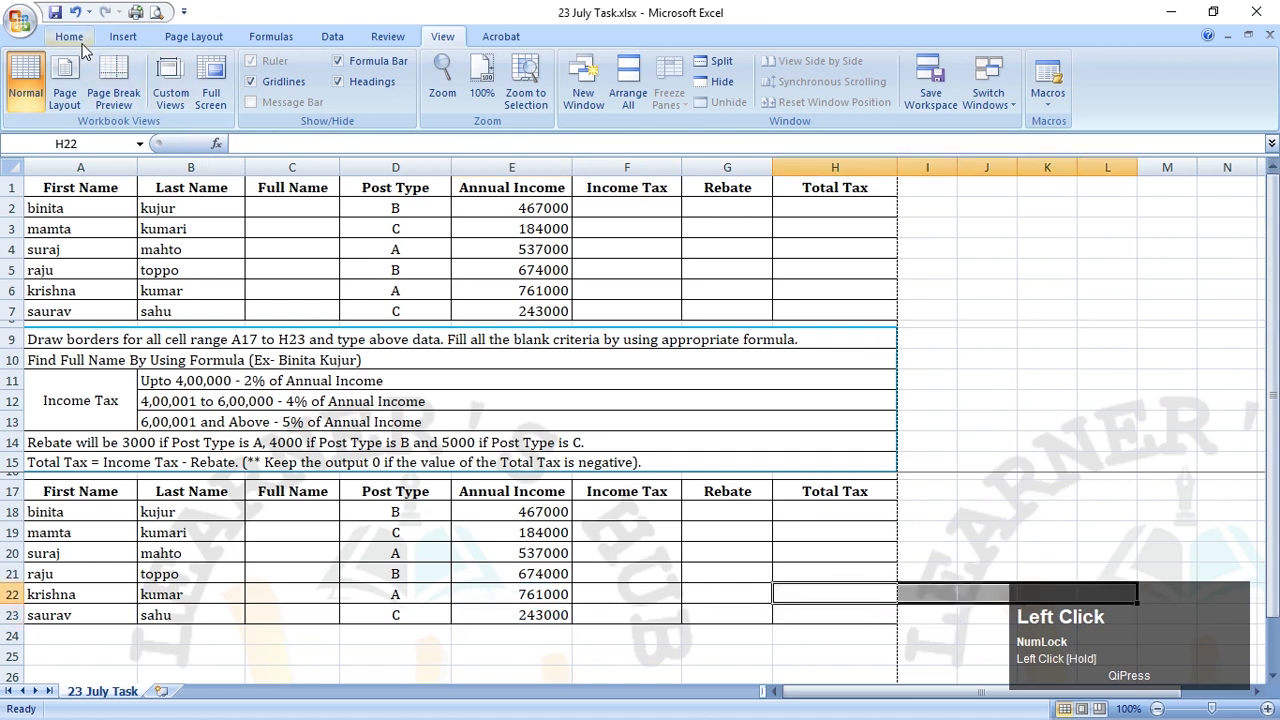
{"action": "left_click", "coordinate": [991, 266]}
Delete the blank columns I to N beside the table.
{"action": "left_click_drag", "start_coordinate": [927, 166], "coordinate": [1240, 165]}
{"action": "right_click", "coordinate": [1133, 166]}
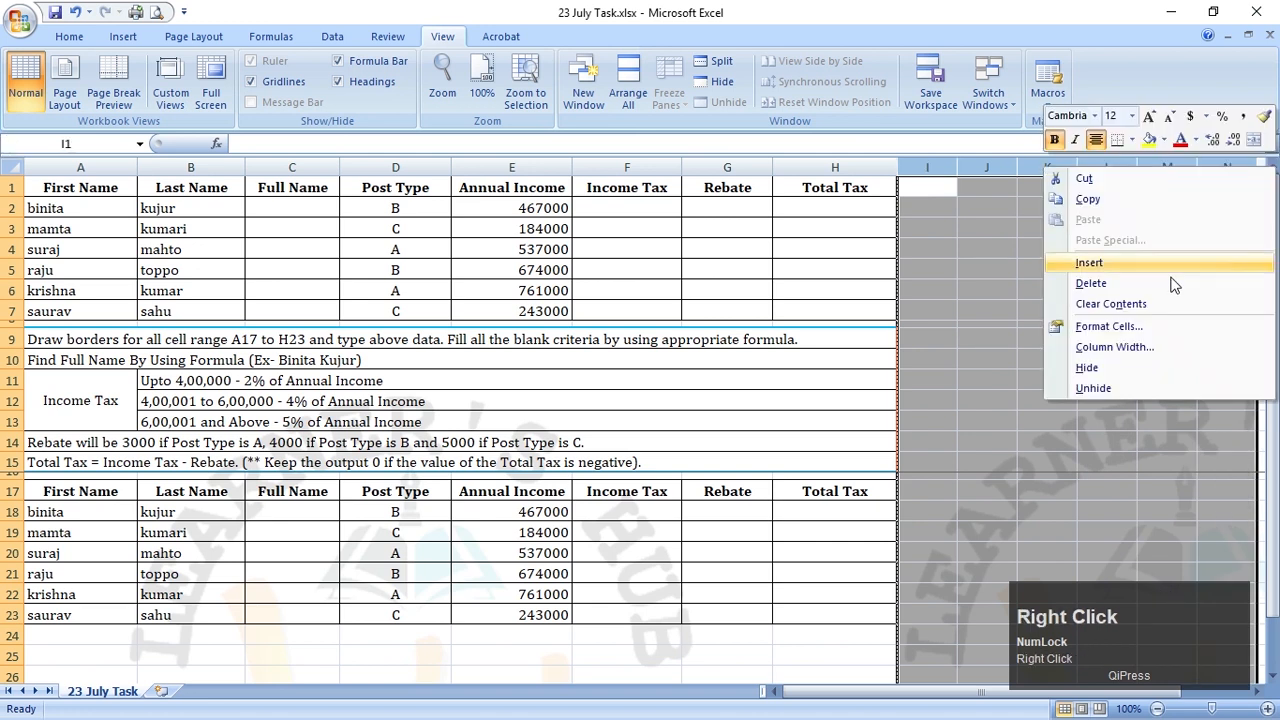
{"action": "left_click", "coordinate": [1146, 285]}
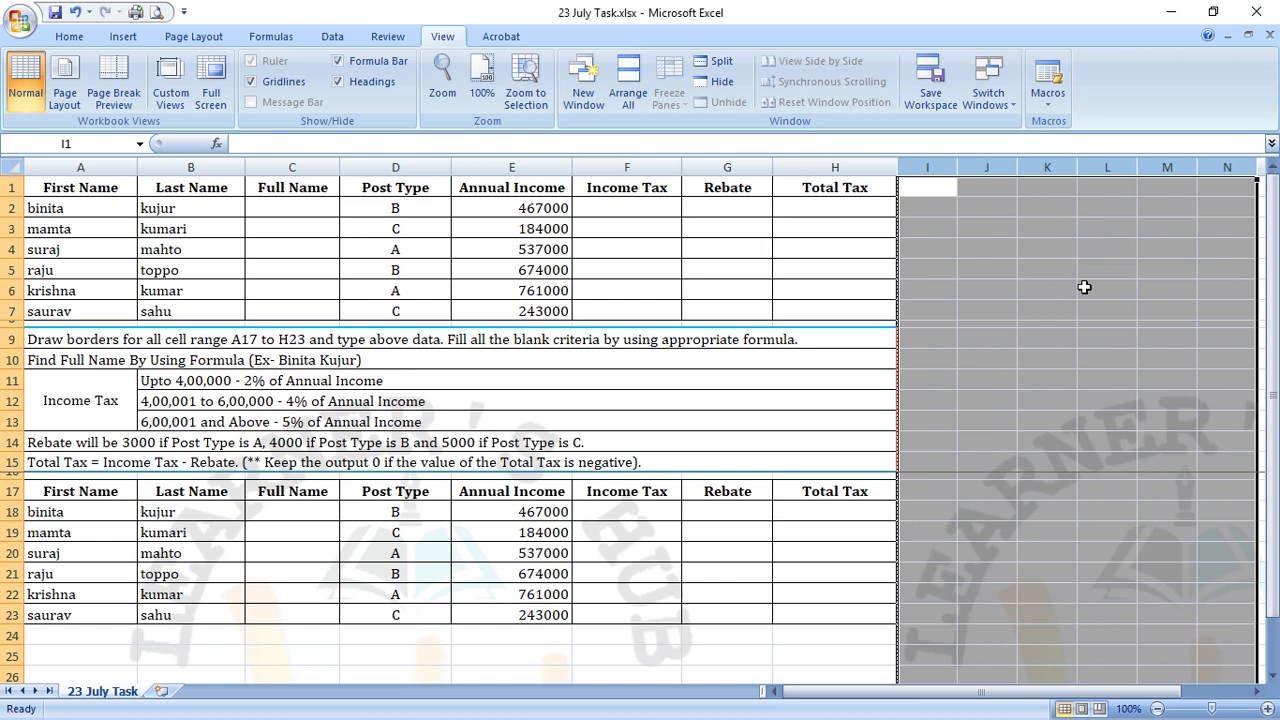
{"action": "left_click", "coordinate": [1028, 380]}
{"action": "scroll", "coordinate": [1028, 380], "scroll_direction": "down", "scroll_amount": 4}
{"action": "scroll", "coordinate": [1000, 395], "scroll_direction": "up", "scroll_amount": 4}
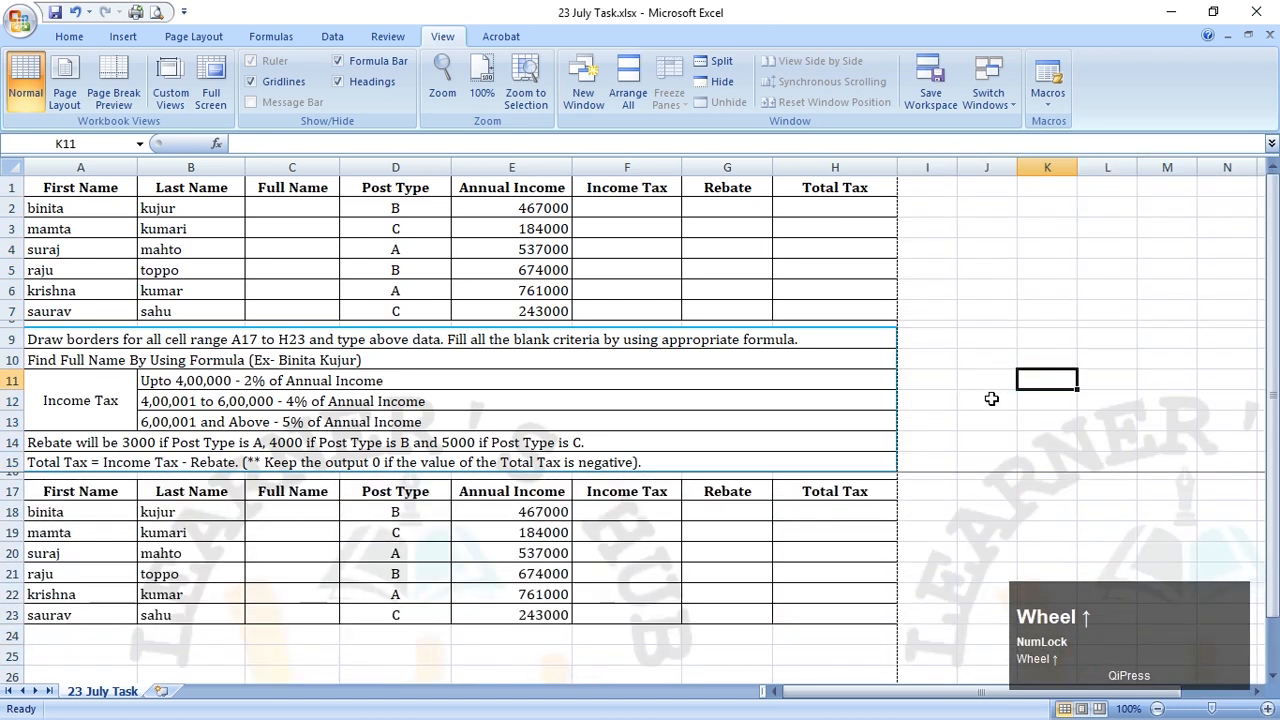
Clear out the blank rows 24 to 33 below the table, with the worksheet zoomed to 85%.
{"action": "scroll", "coordinate": [926, 355], "scroll_direction": "down", "scroll_amount": 1}
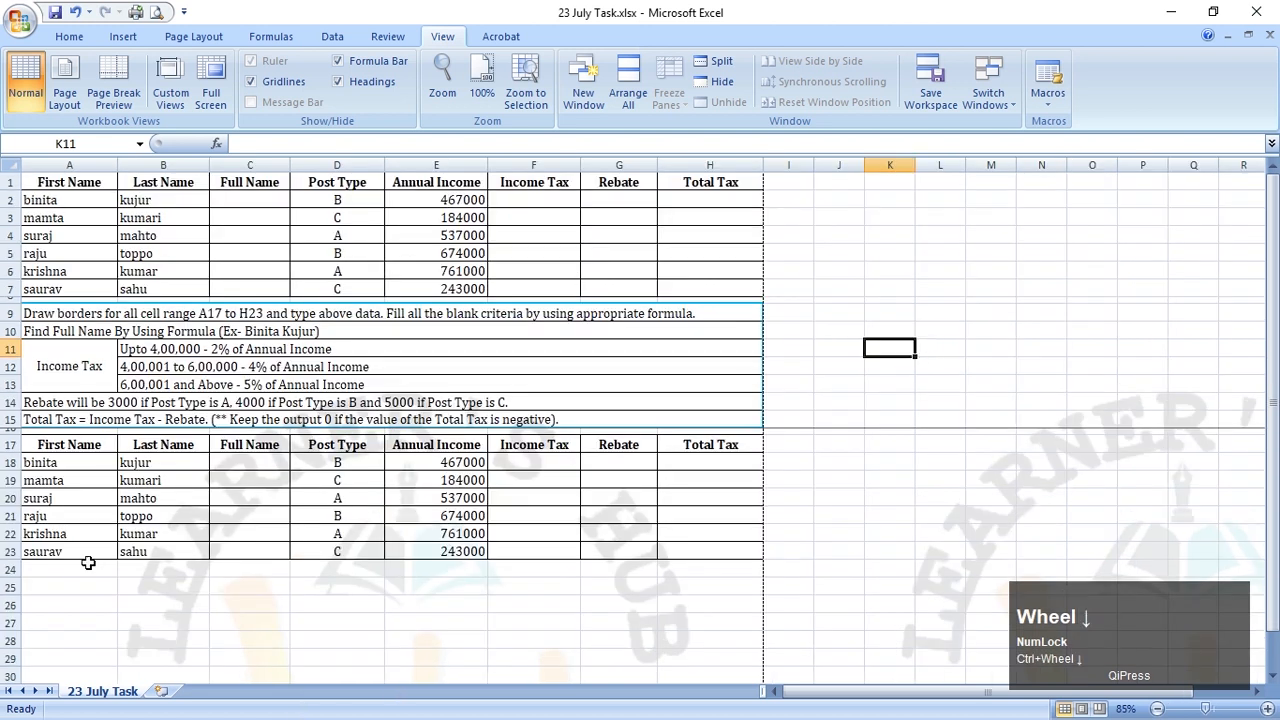
{"action": "left_click_drag", "start_coordinate": [12, 569], "coordinate": [100, 586]}
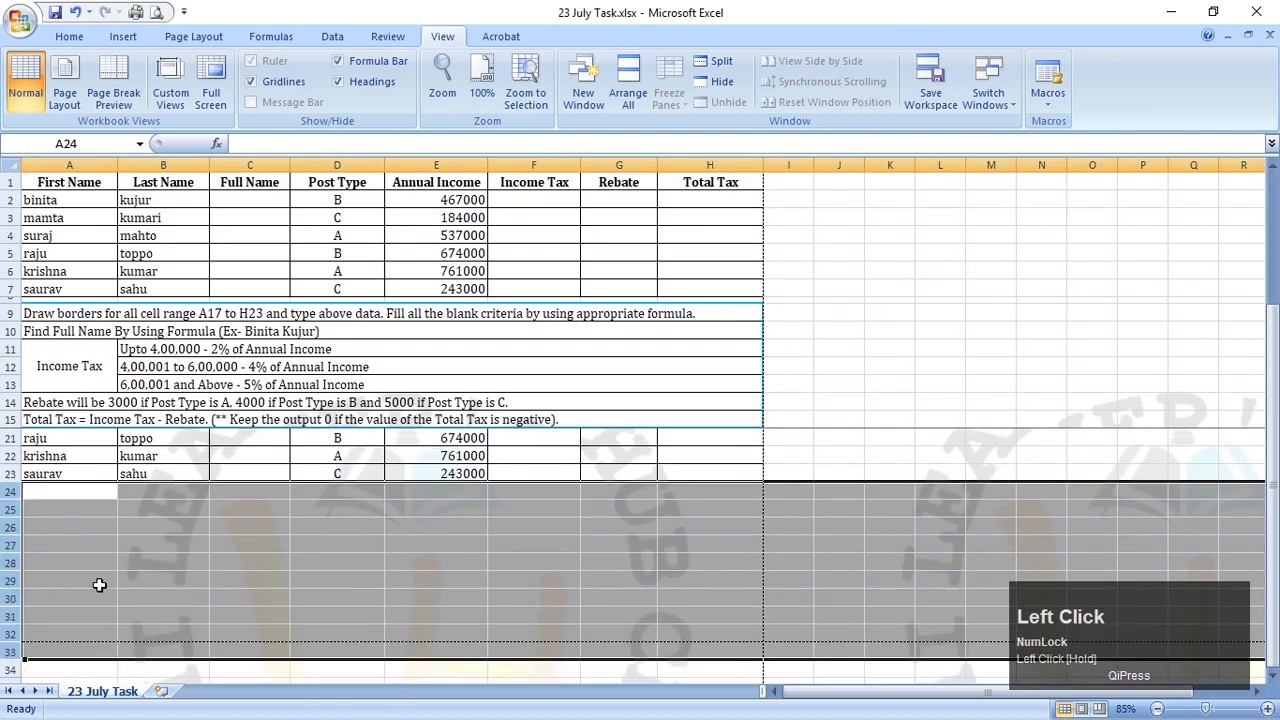
{"action": "right_click", "coordinate": [108, 545]}
{"action": "left_click", "coordinate": [160, 447]}
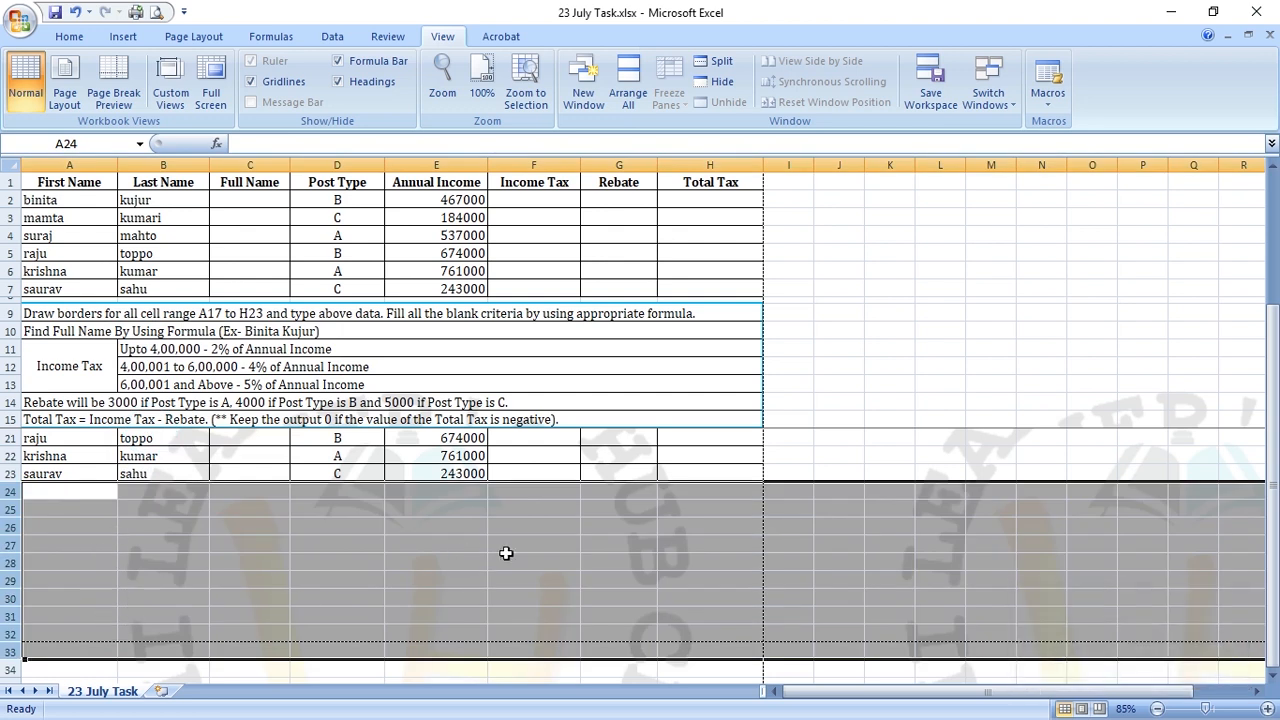
{"action": "left_click", "coordinate": [1000, 455]}
{"action": "scroll", "coordinate": [661, 515], "scroll_direction": "up", "scroll_amount": 2}
{"action": "left_click", "coordinate": [530, 618]}
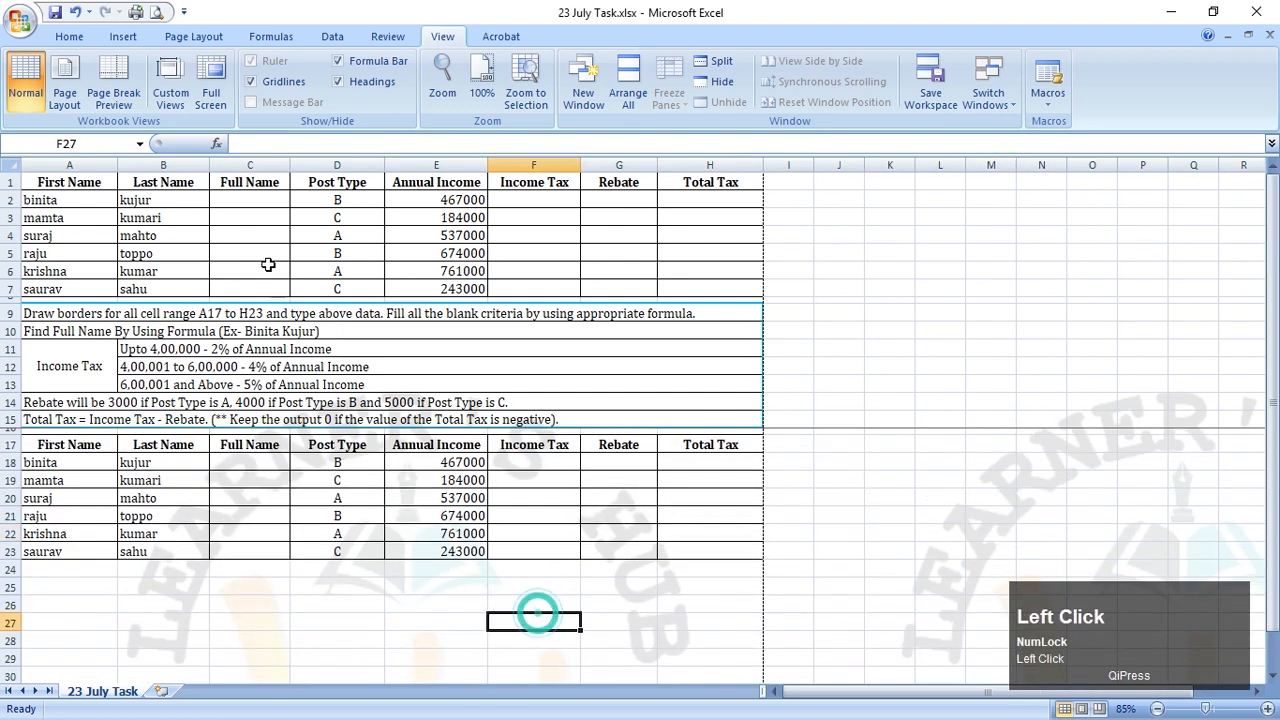
{"action": "left_click", "coordinate": [69, 36]}
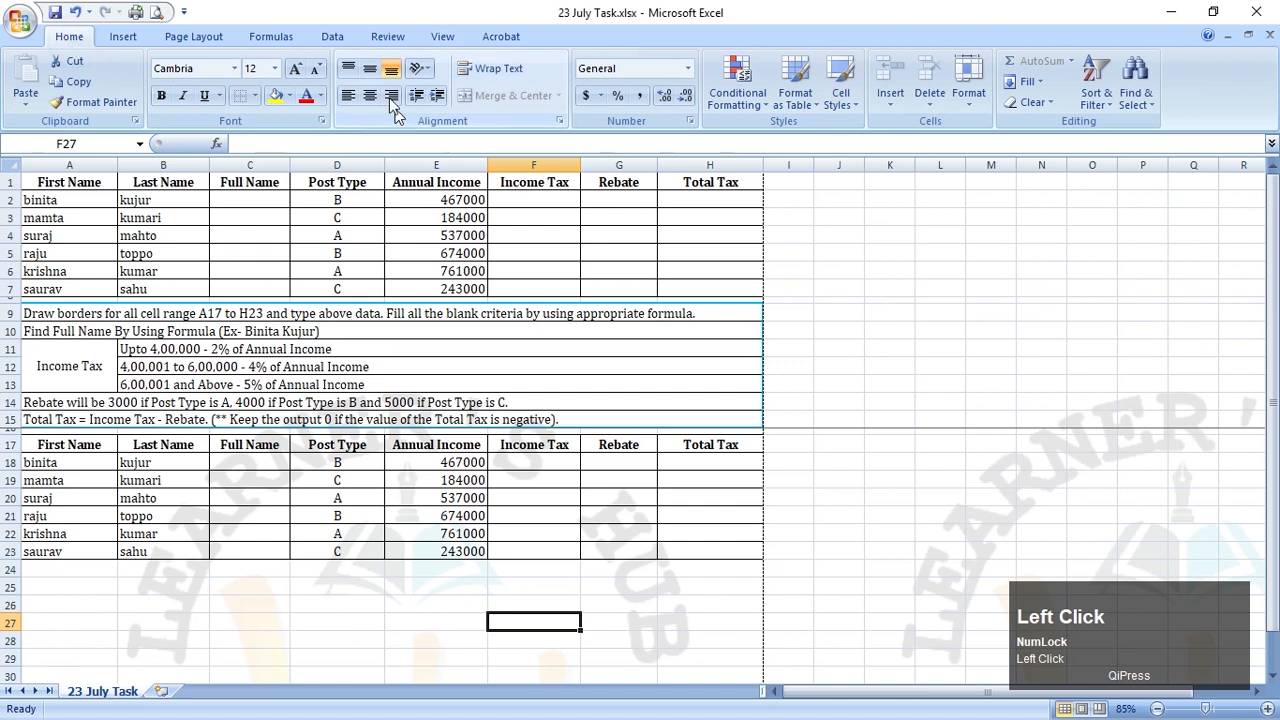
{"action": "left_click", "coordinate": [561, 120]}
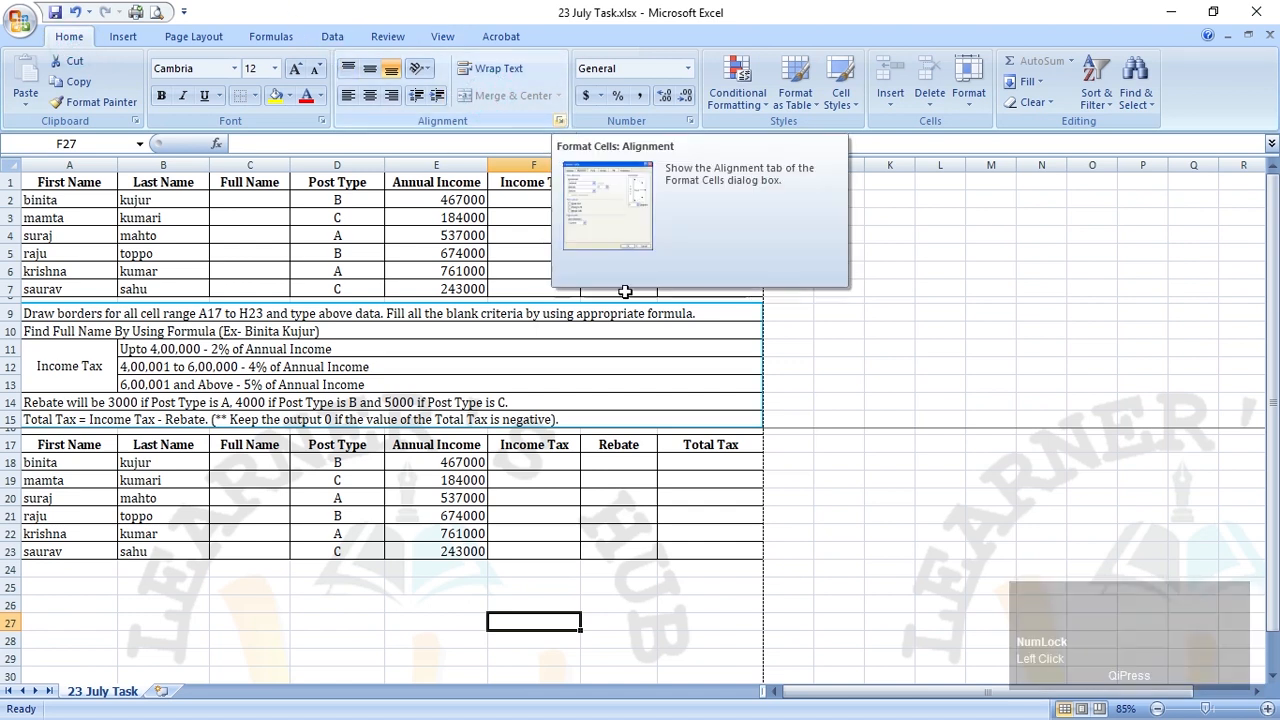
{"action": "left_click", "coordinate": [1043, 345]}
{"action": "left_click", "coordinate": [1046, 102]}
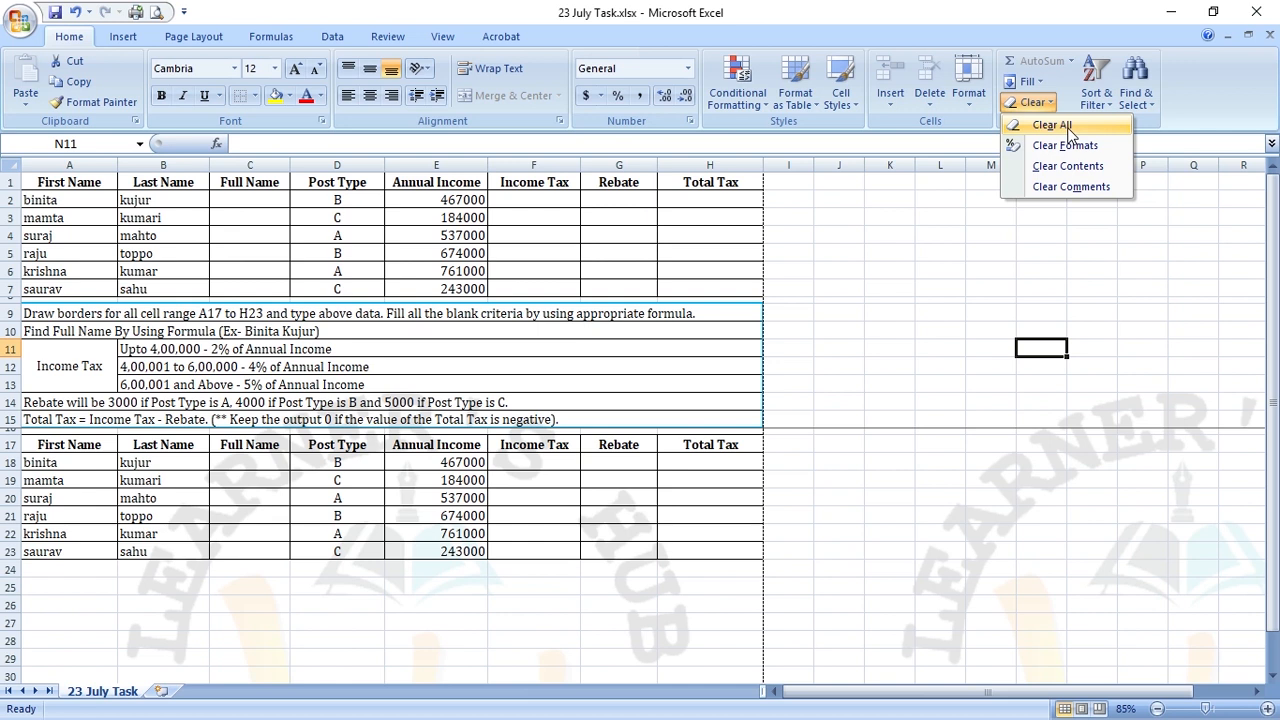
{"action": "left_click", "coordinate": [720, 581]}
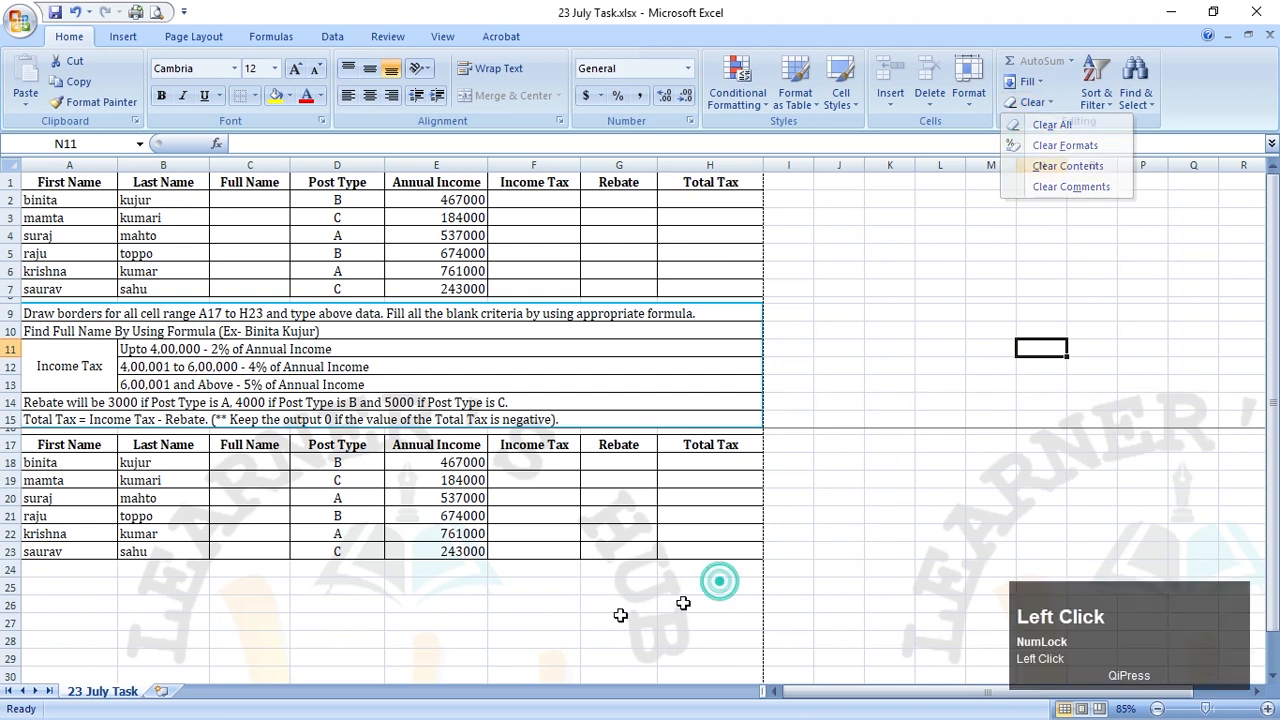
{"action": "left_click_drag", "start_coordinate": [522, 616], "coordinate": [577, 646]}
{"action": "left_click_drag", "start_coordinate": [371, 587], "coordinate": [557, 640]}
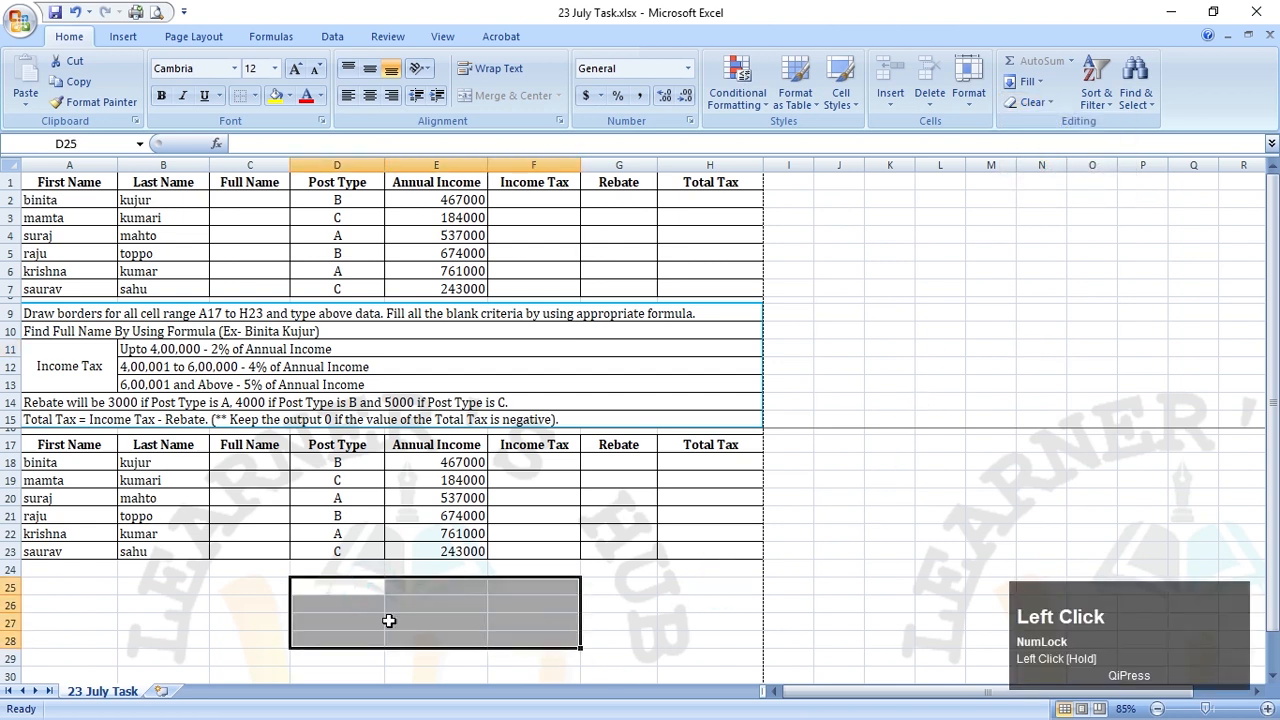
{"action": "left_click", "coordinate": [386, 622]}
{"action": "left_click", "coordinate": [330, 462]}
{"action": "left_click_drag", "start_coordinate": [330, 462], "coordinate": [424, 501]}
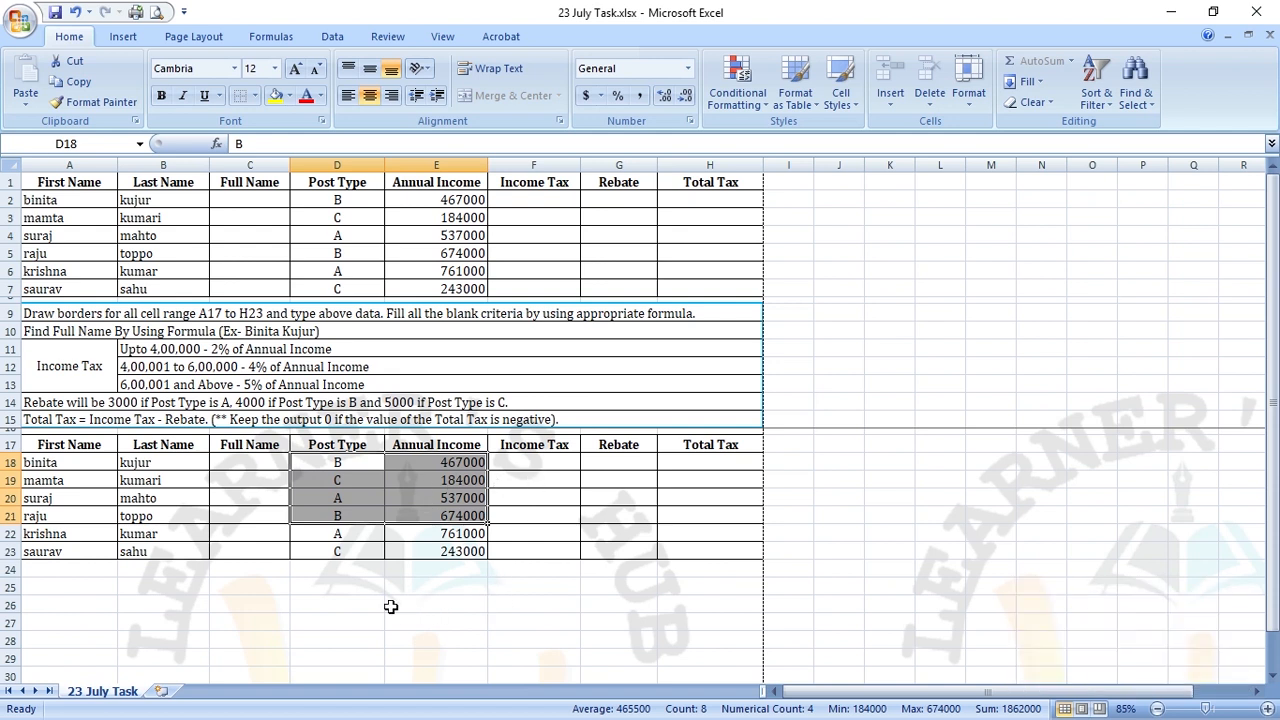
{"action": "left_click", "coordinate": [391, 606]}
Clear everything, including the borders, from the blank cells F21:H23 of the lower table.
{"action": "left_click_drag", "start_coordinate": [578, 518], "coordinate": [689, 549]}
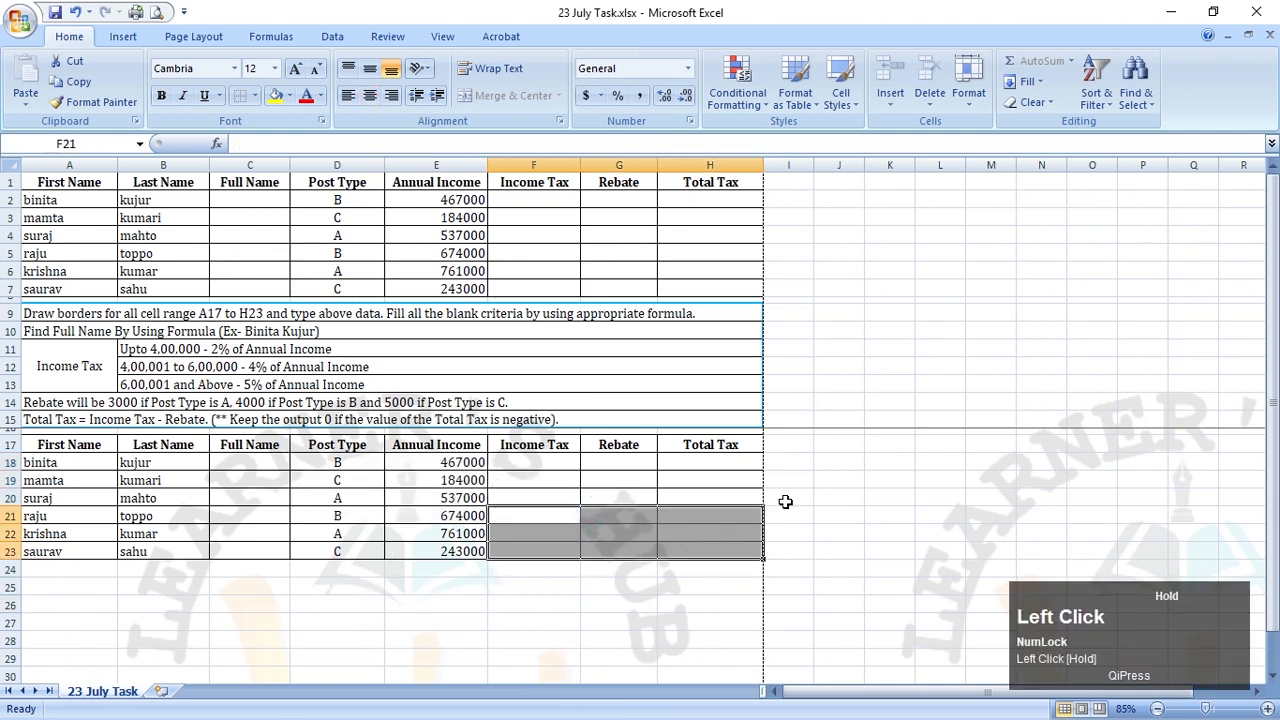
{"action": "left_click", "coordinate": [1032, 102]}
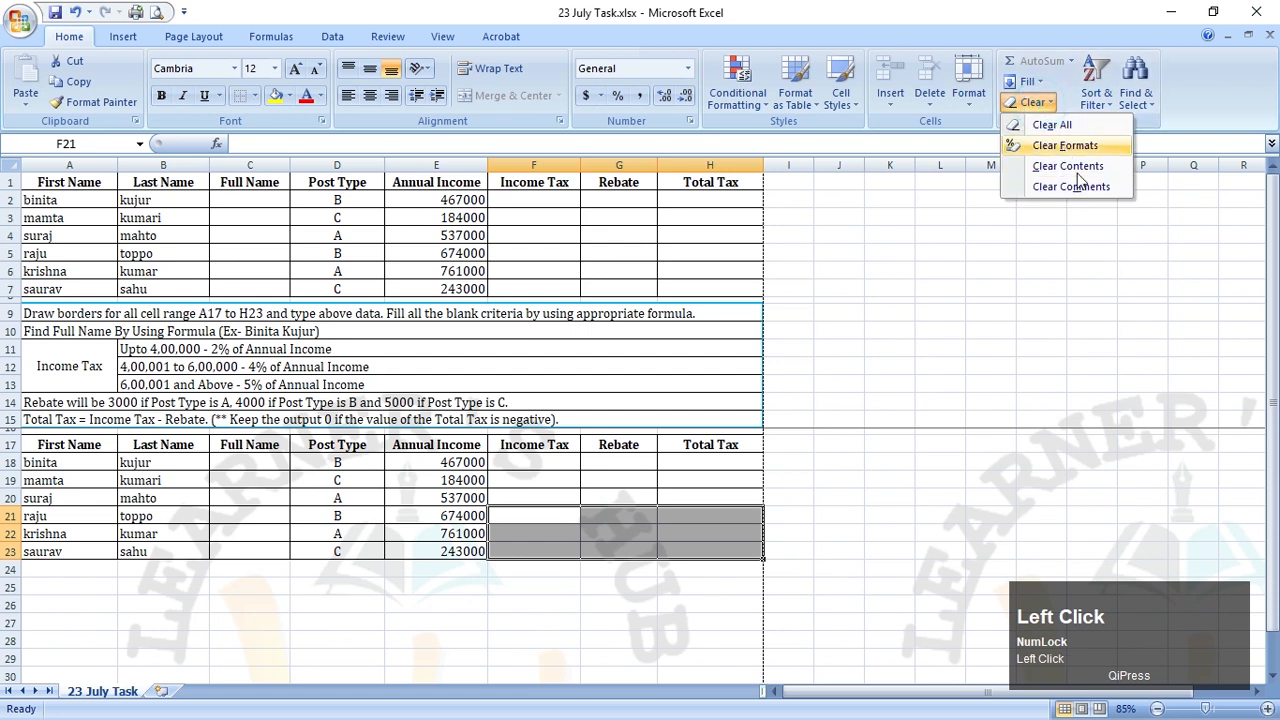
{"action": "left_click", "coordinate": [1047, 125]}
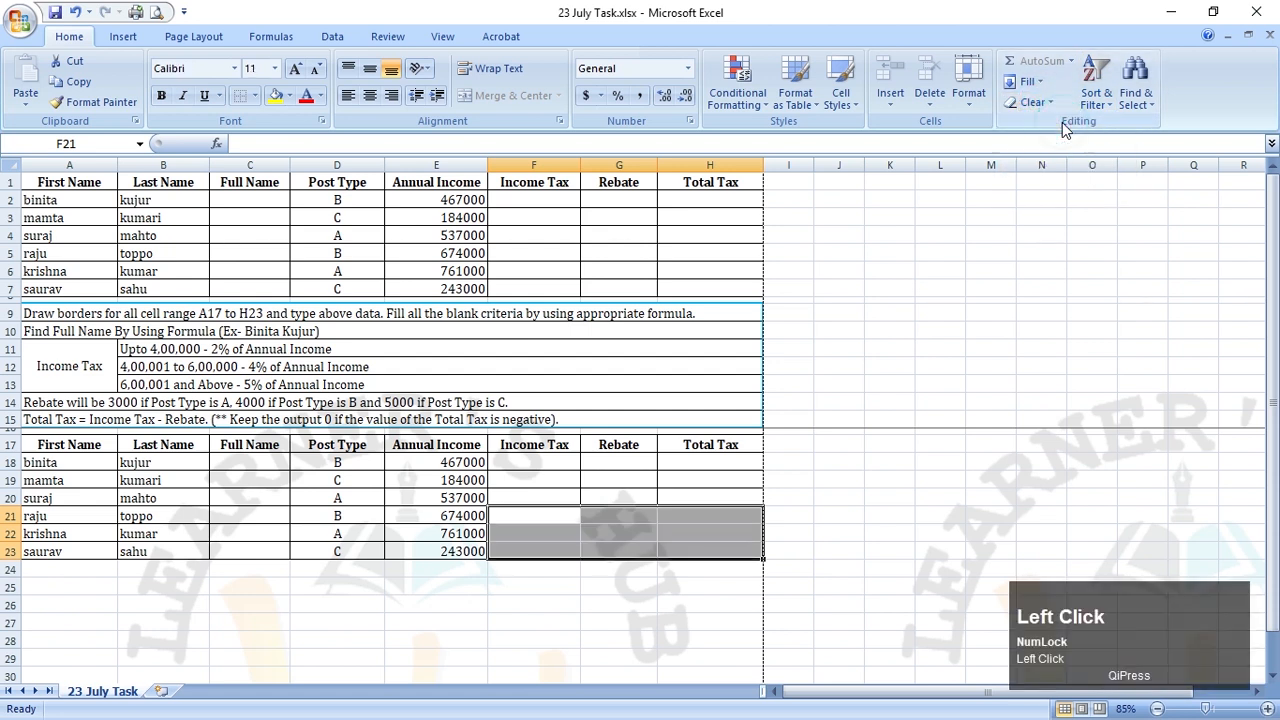
{"action": "left_click", "coordinate": [887, 566]}
{"action": "left_click", "coordinate": [646, 640]}
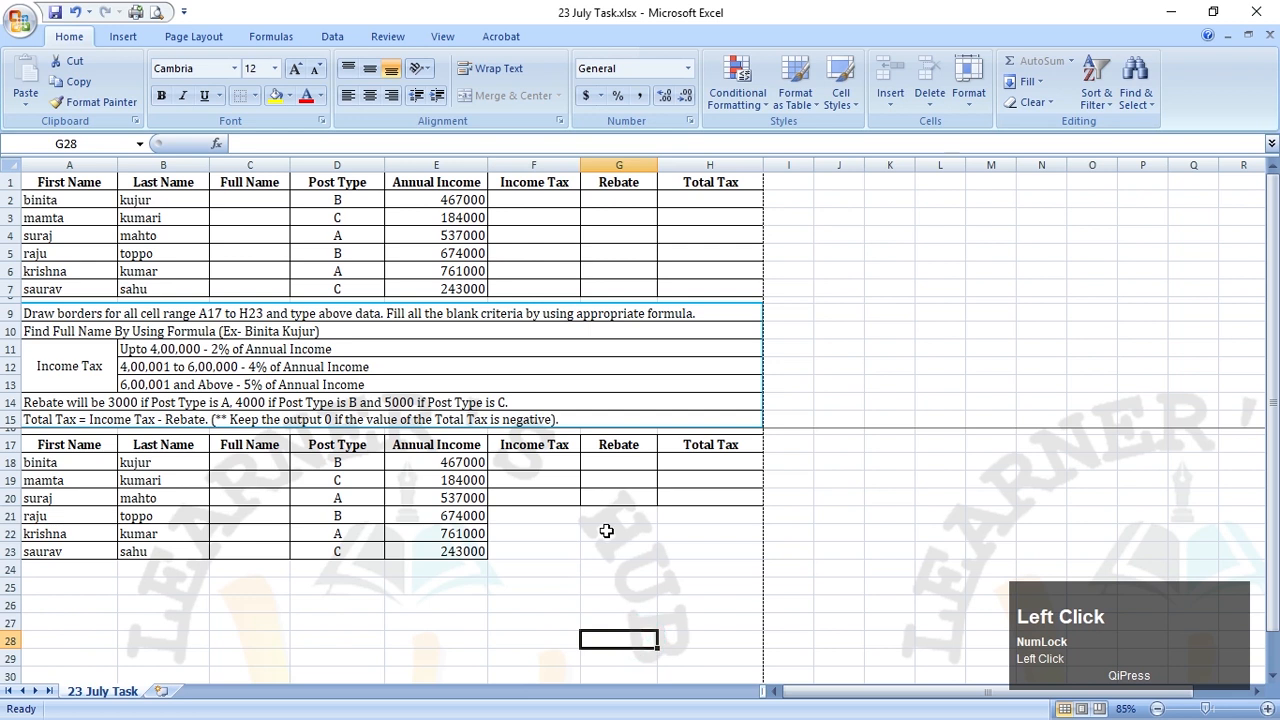
{"action": "left_click", "coordinate": [504, 492]}
{"action": "left_click_drag", "start_coordinate": [925, 510], "coordinate": [788, 569]}
{"action": "left_click_drag", "start_coordinate": [416, 500], "coordinate": [420, 516]}
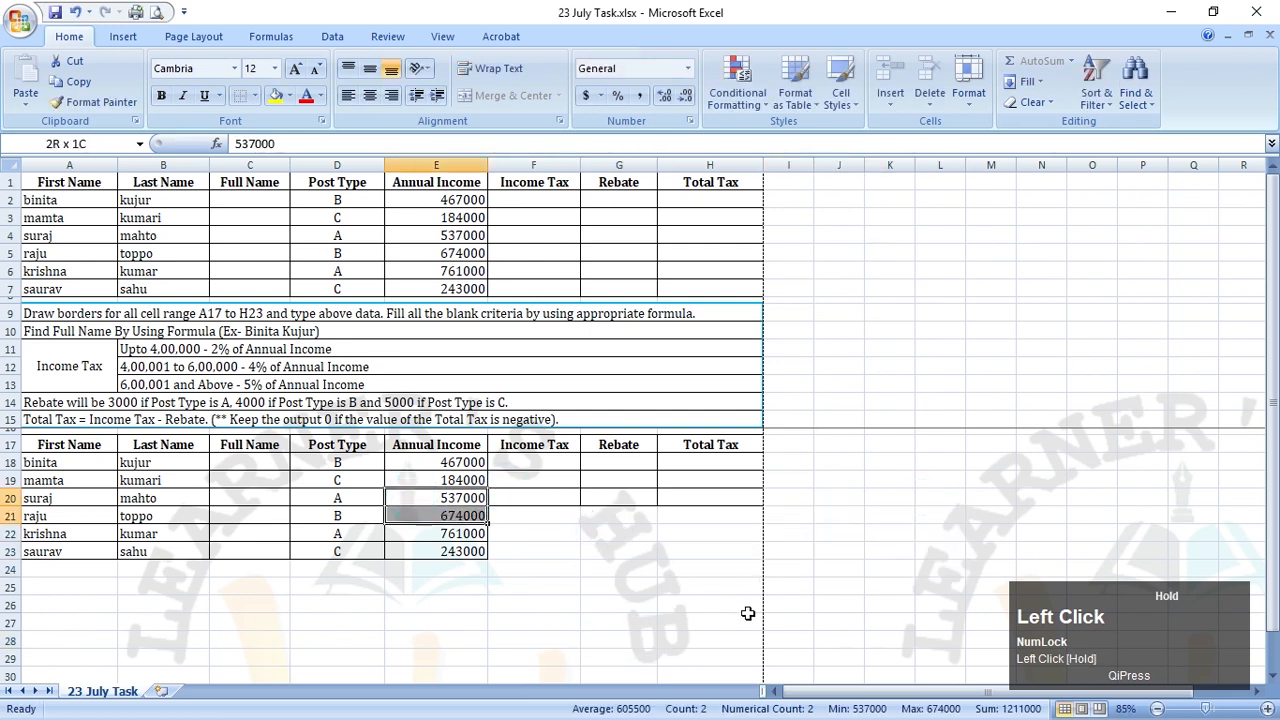
{"action": "left_click_drag", "start_coordinate": [823, 533], "coordinate": [790, 547]}
{"action": "left_click", "coordinate": [506, 485]}
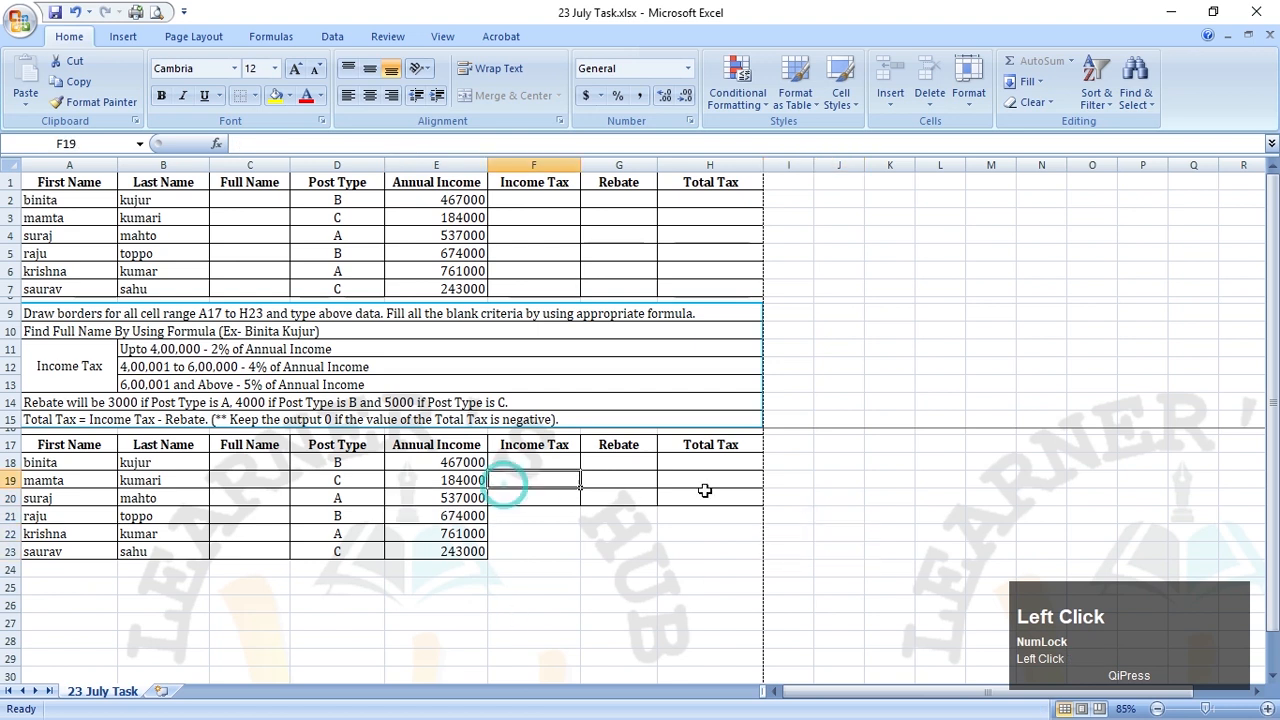
{"action": "left_click", "coordinate": [1054, 102]}
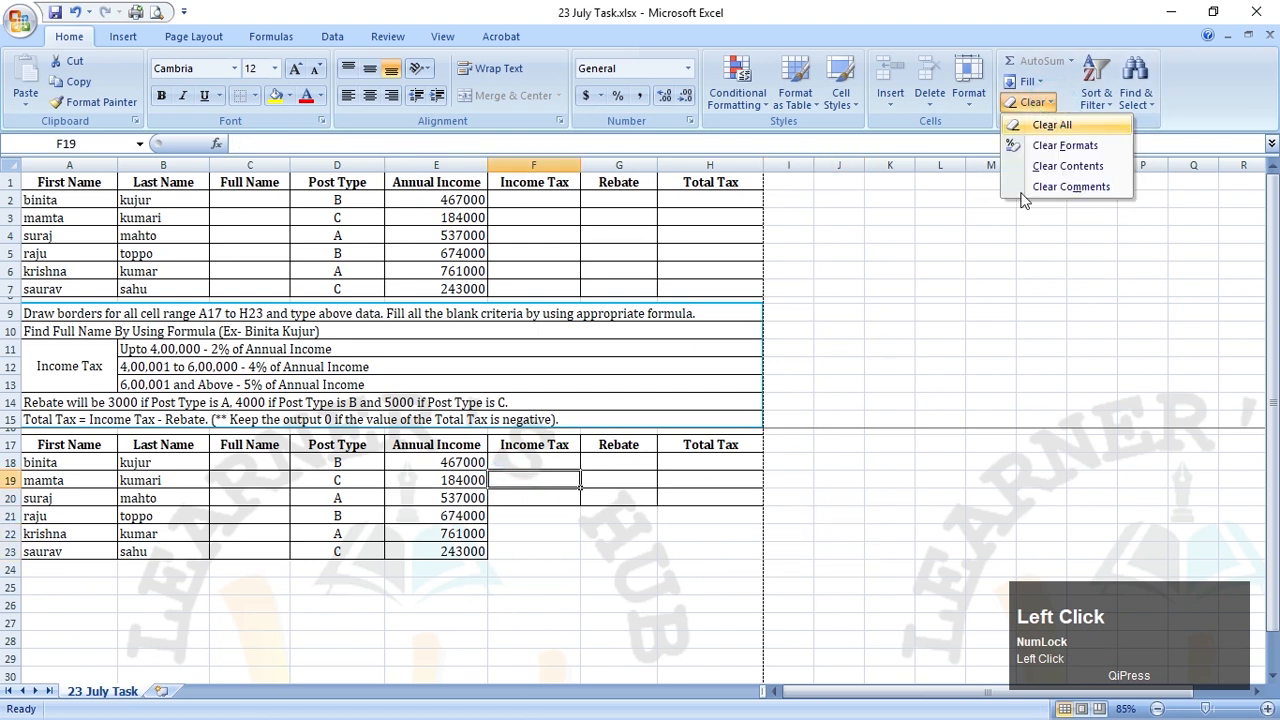
{"action": "left_click", "coordinate": [902, 402]}
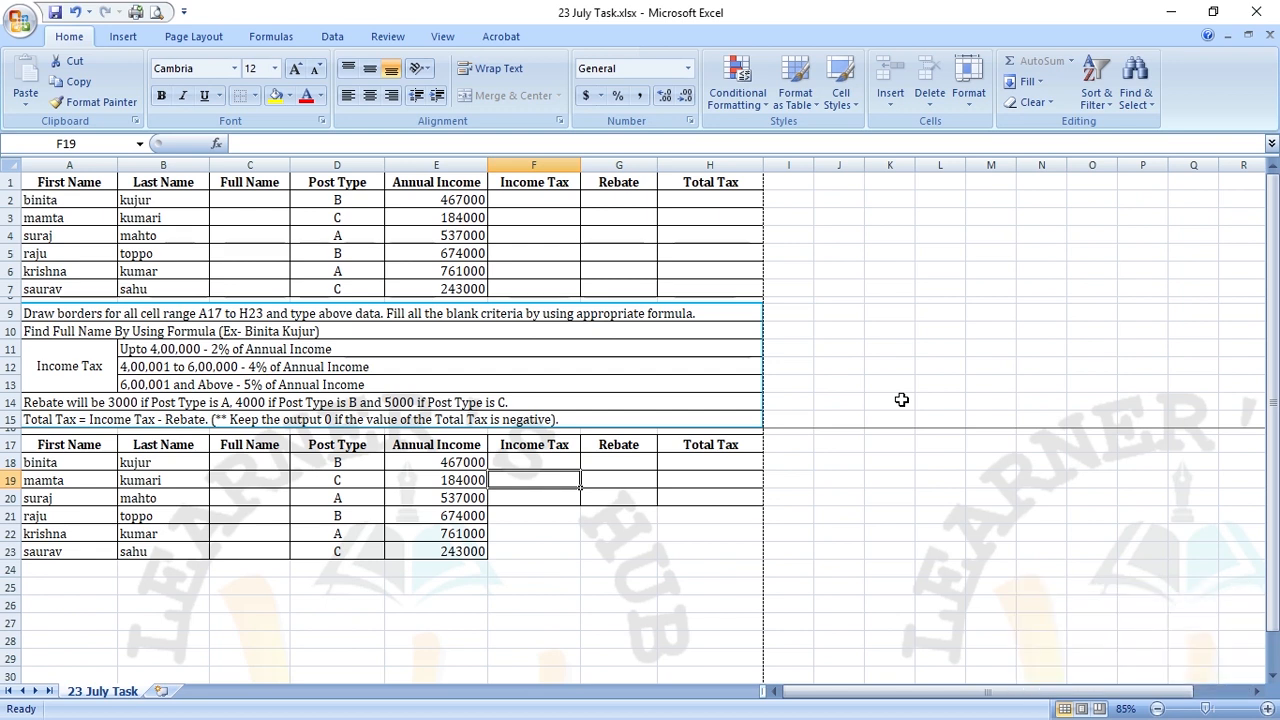
Undo the clearing of cells F21:H23 in the lower table.
{"action": "key", "text": "ctrl"}
{"action": "key", "text": "ctrl+z"}
{"action": "key", "text": "ctrl+z"}
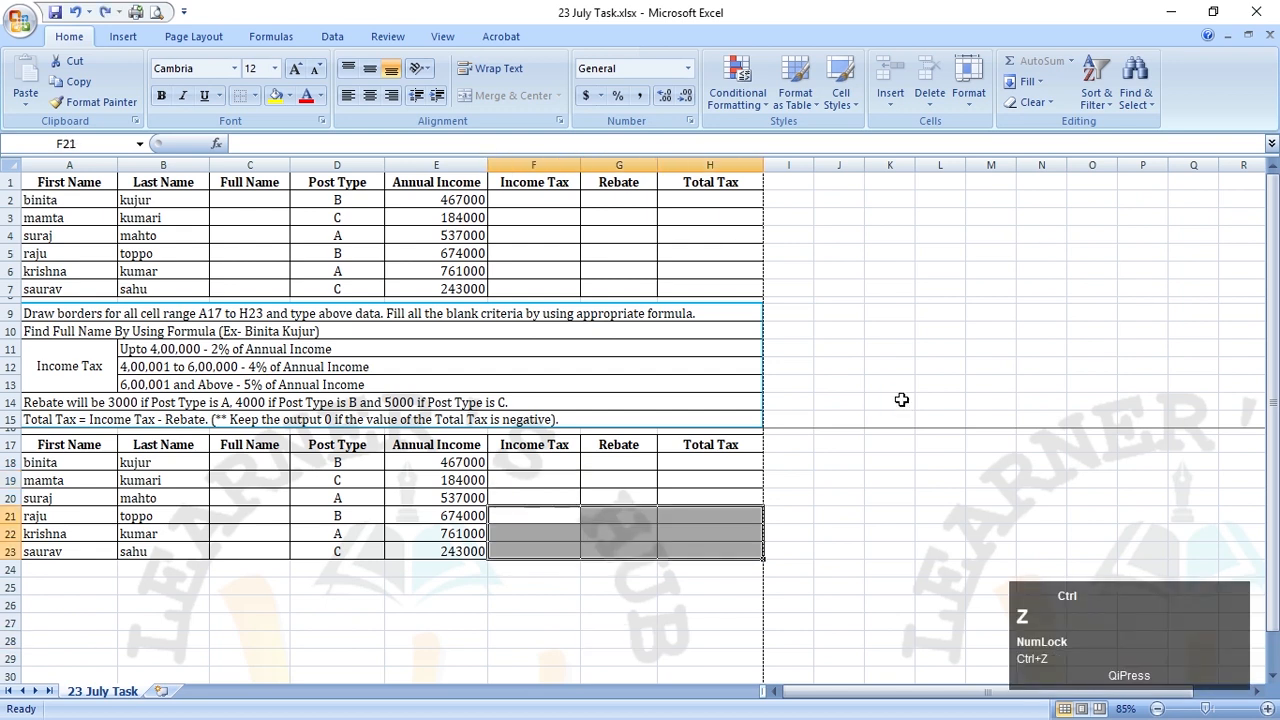
{"action": "left_click", "coordinate": [632, 534]}
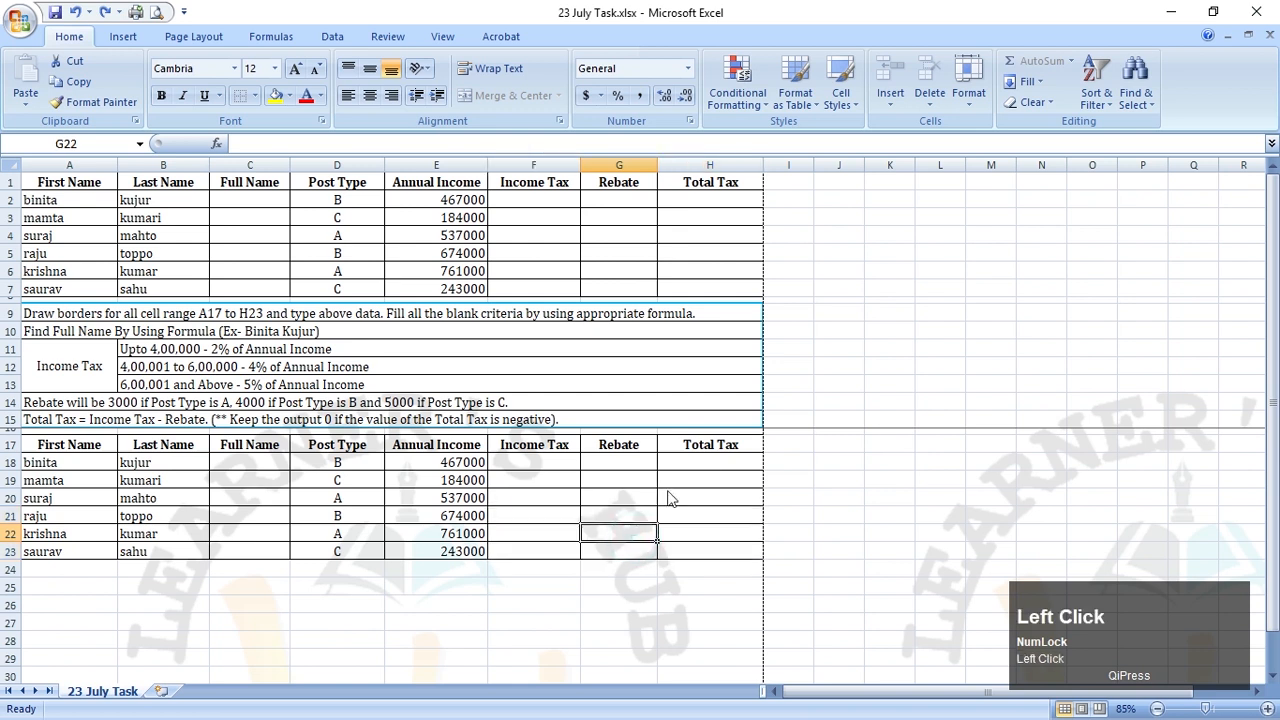
Delete the first and last names in A18:B23, keeping the cell borders.
{"action": "left_click", "coordinate": [1030, 102]}
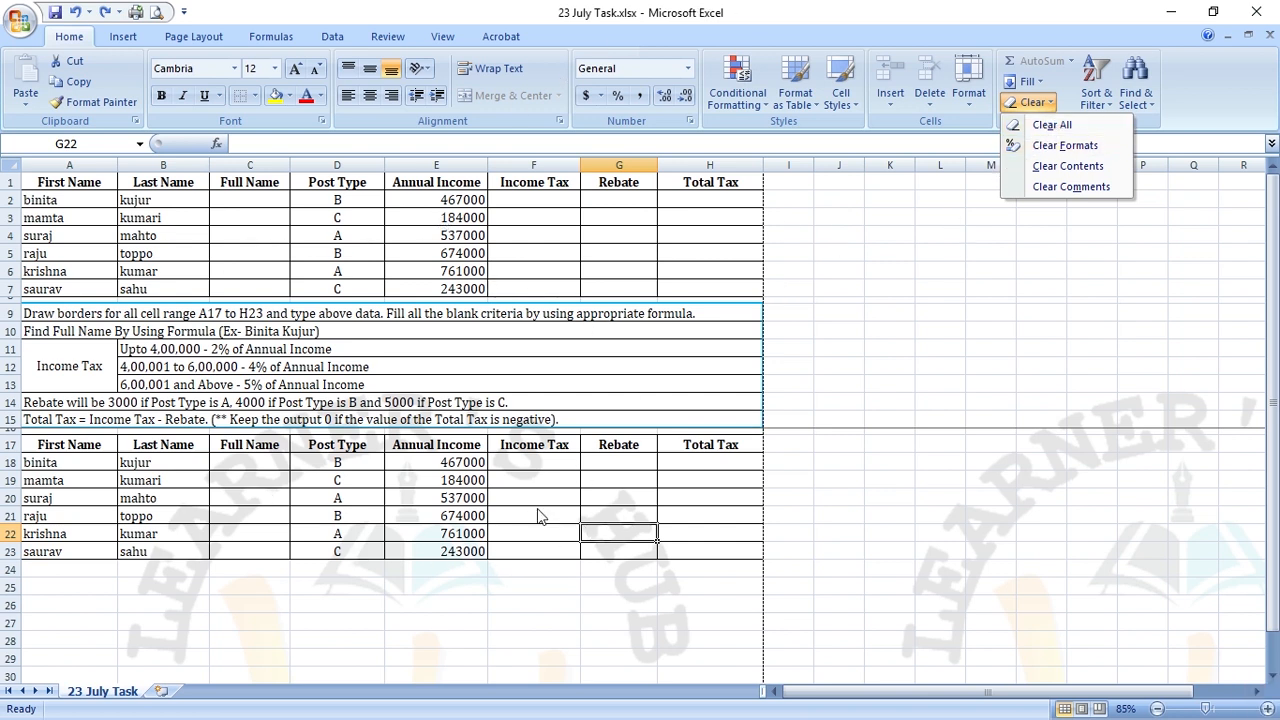
{"action": "left_click", "coordinate": [305, 497]}
{"action": "left_click", "coordinate": [398, 477]}
{"action": "left_click_drag", "start_coordinate": [59, 463], "coordinate": [185, 549]}
{"action": "key", "text": "Delete"}
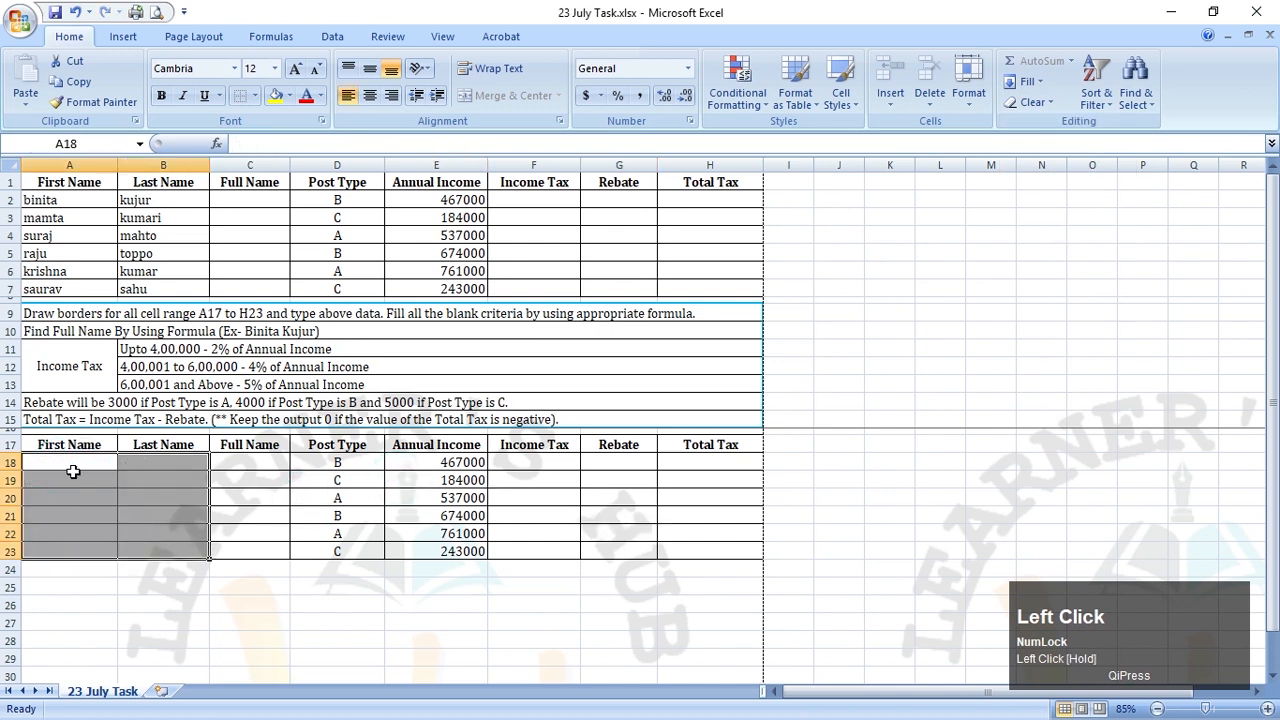
Enter the formula =A2 in cell A18 to bring in the first name from the upper table.
{"action": "left_click", "coordinate": [66, 465]}
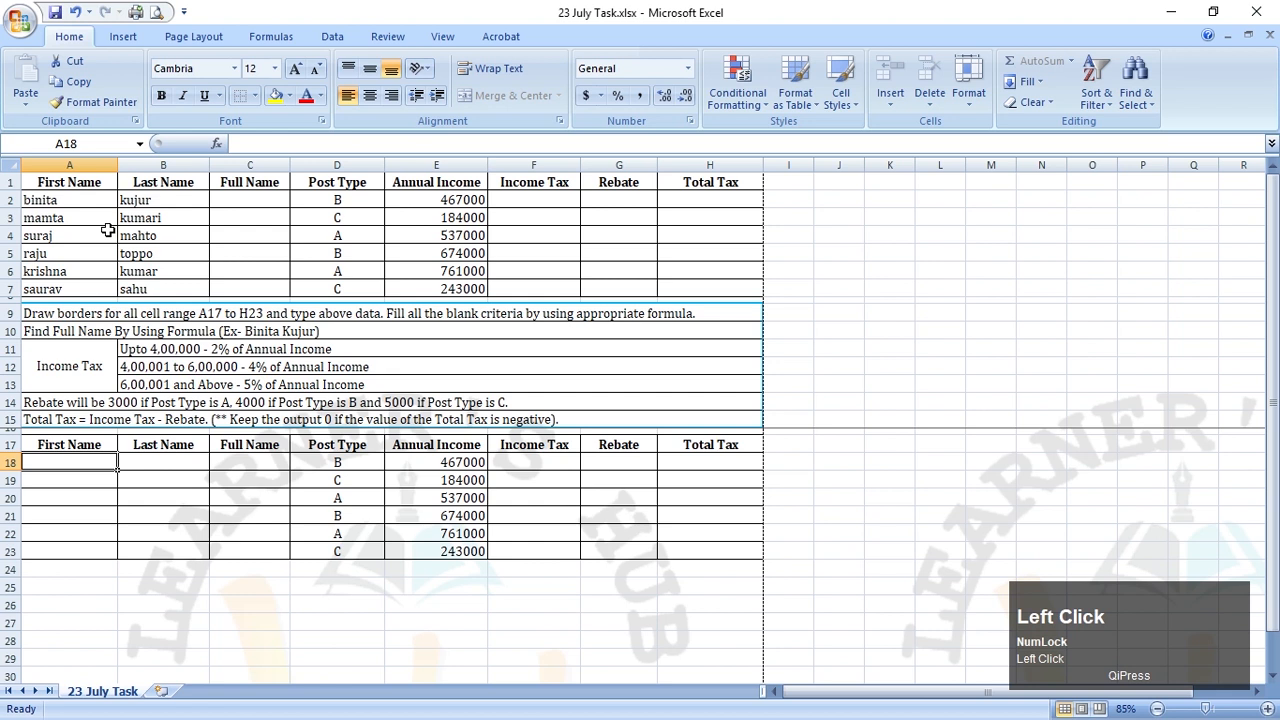
{"action": "type", "text": "="}
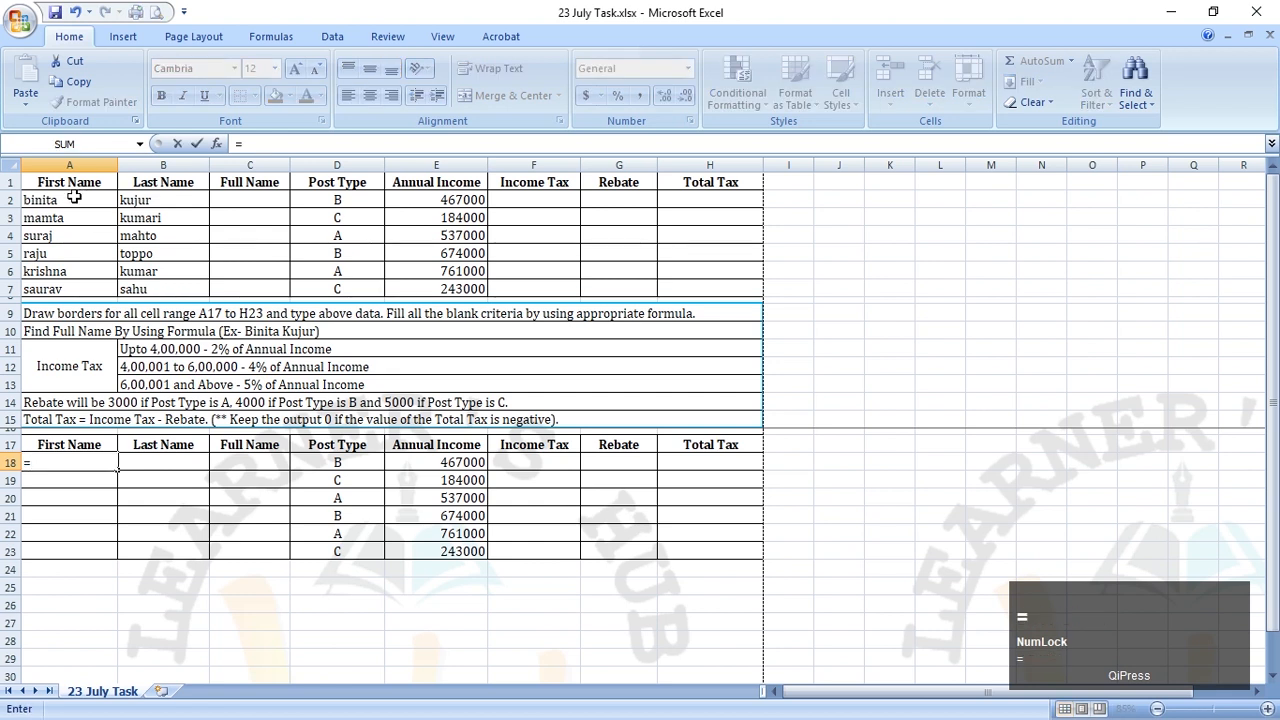
{"action": "left_click", "coordinate": [74, 197]}
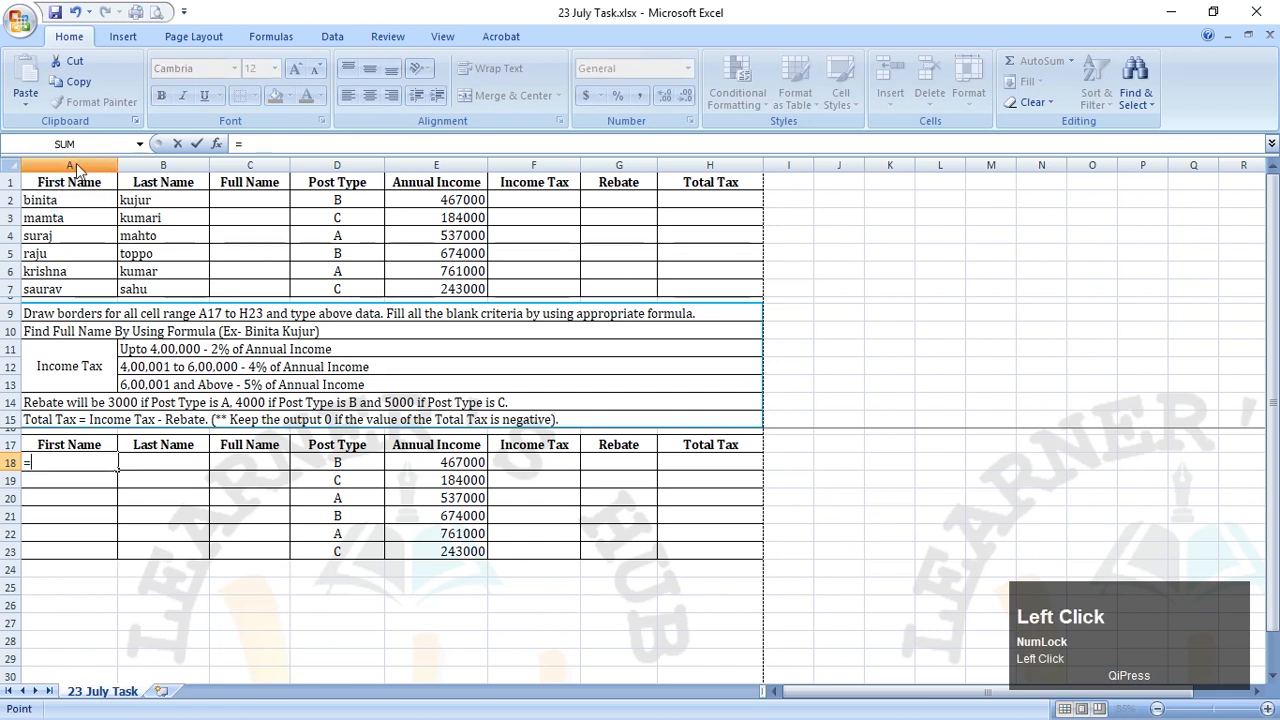
{"action": "type", "text": "A2"}
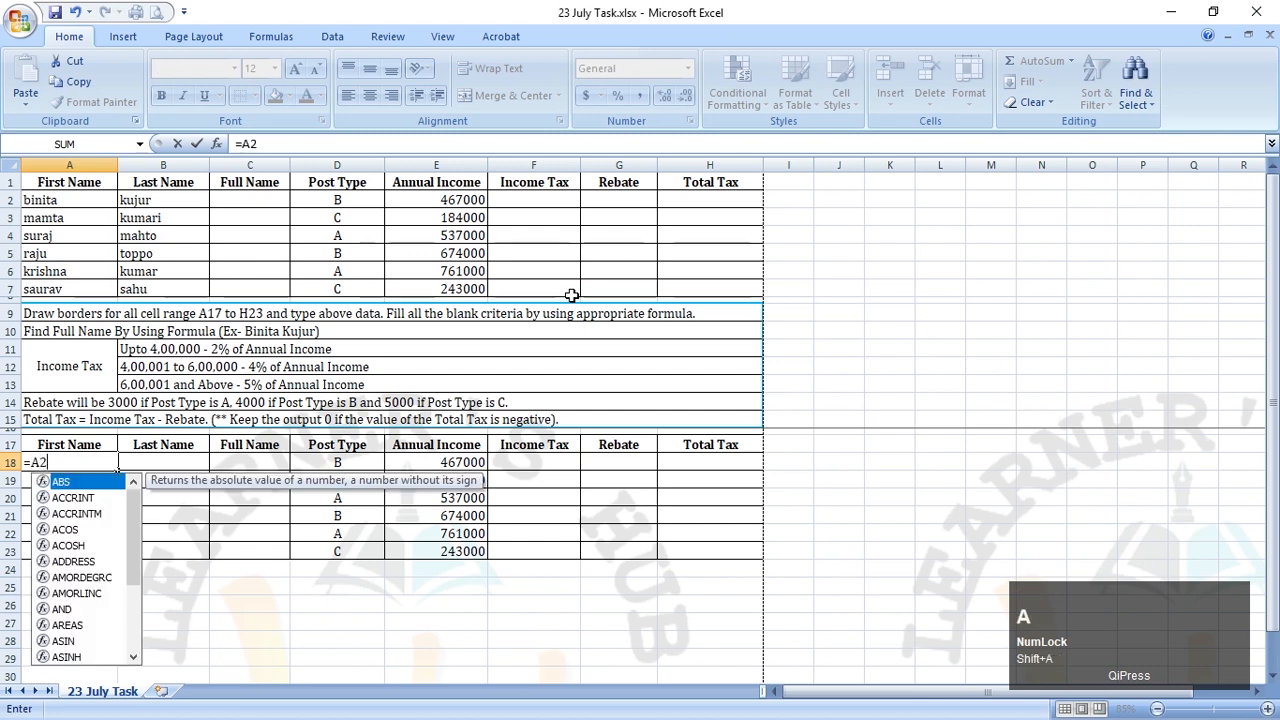
{"action": "key", "text": "Return"}
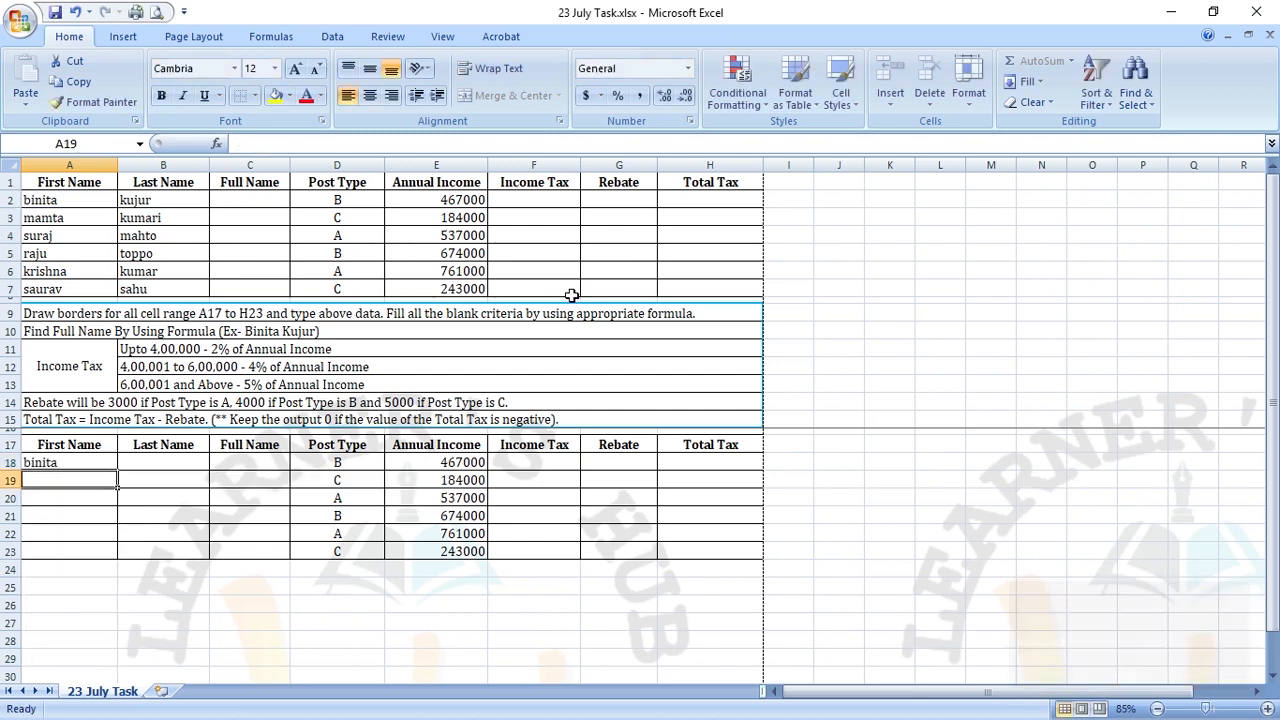
Fill the A18 formula down to A23 and display the worksheet's formulas to check the cell references.
{"action": "left_click", "coordinate": [84, 464]}
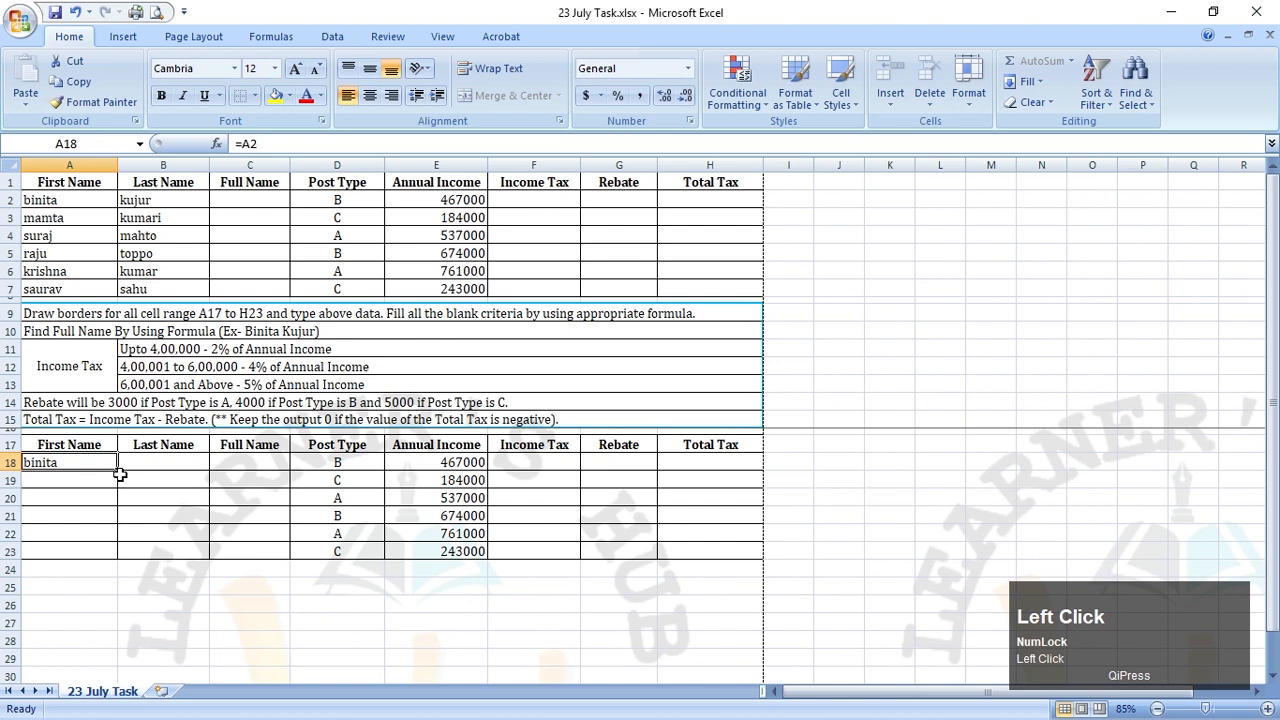
{"action": "left_click_drag", "start_coordinate": [118, 471], "coordinate": [120, 556]}
{"action": "left_click", "coordinate": [190, 618]}
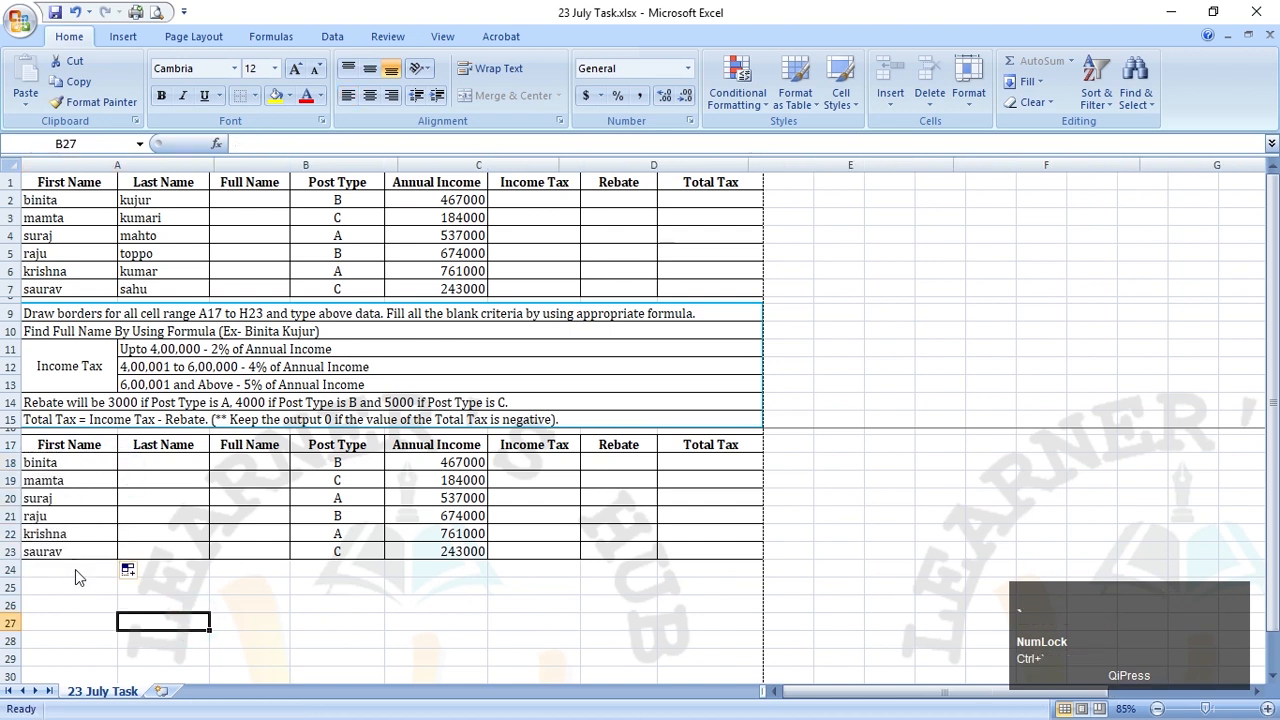
{"action": "key", "text": "ctrl+grave"}
{"action": "left_click_drag", "start_coordinate": [72, 465], "coordinate": [92, 551]}
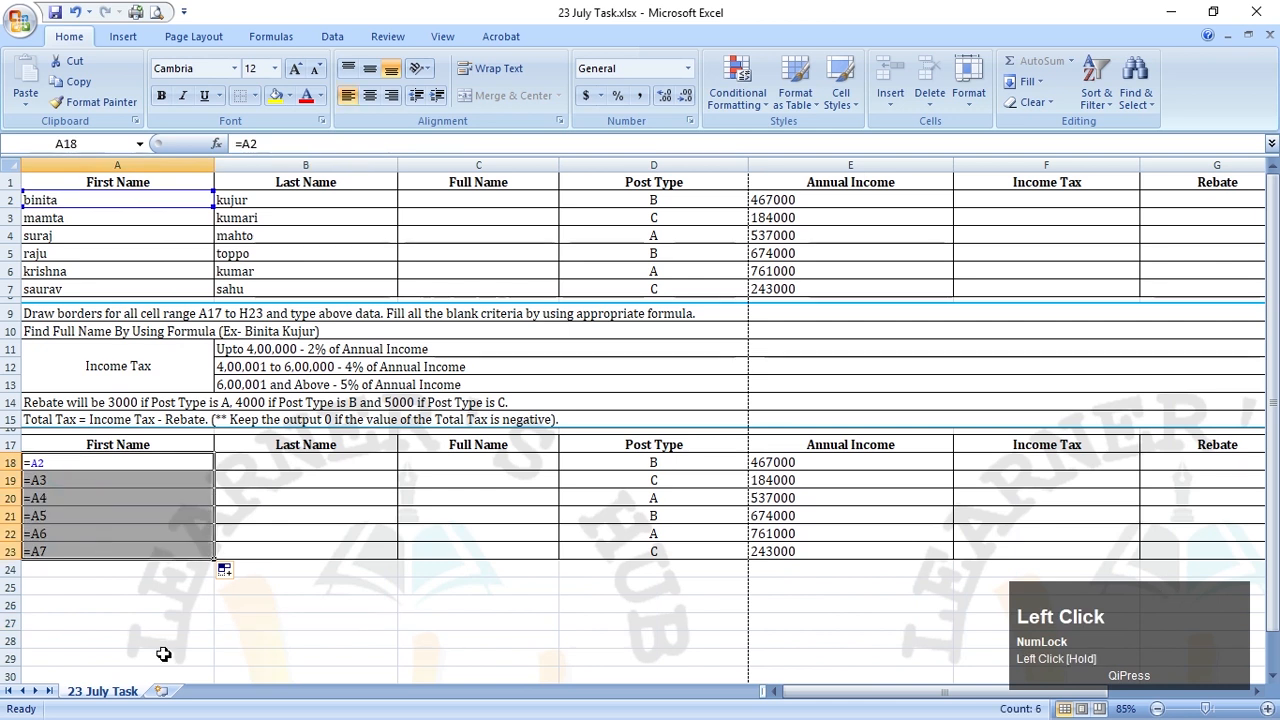
{"action": "left_click", "coordinate": [165, 640]}
Undo the fill of the First Name formula and switch the worksheet back to showing values.
{"action": "key", "text": "ctrl+z"}
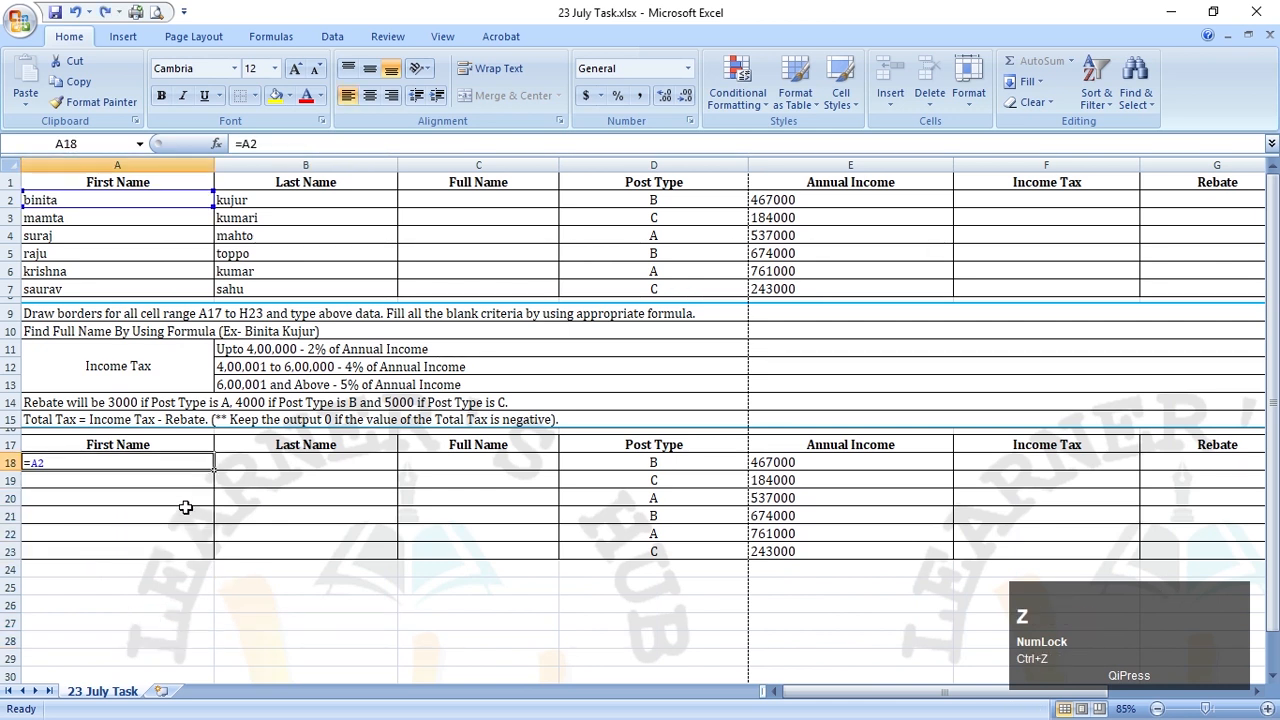
{"action": "key", "text": "ctrl+grave"}
{"action": "left_click", "coordinate": [162, 628]}
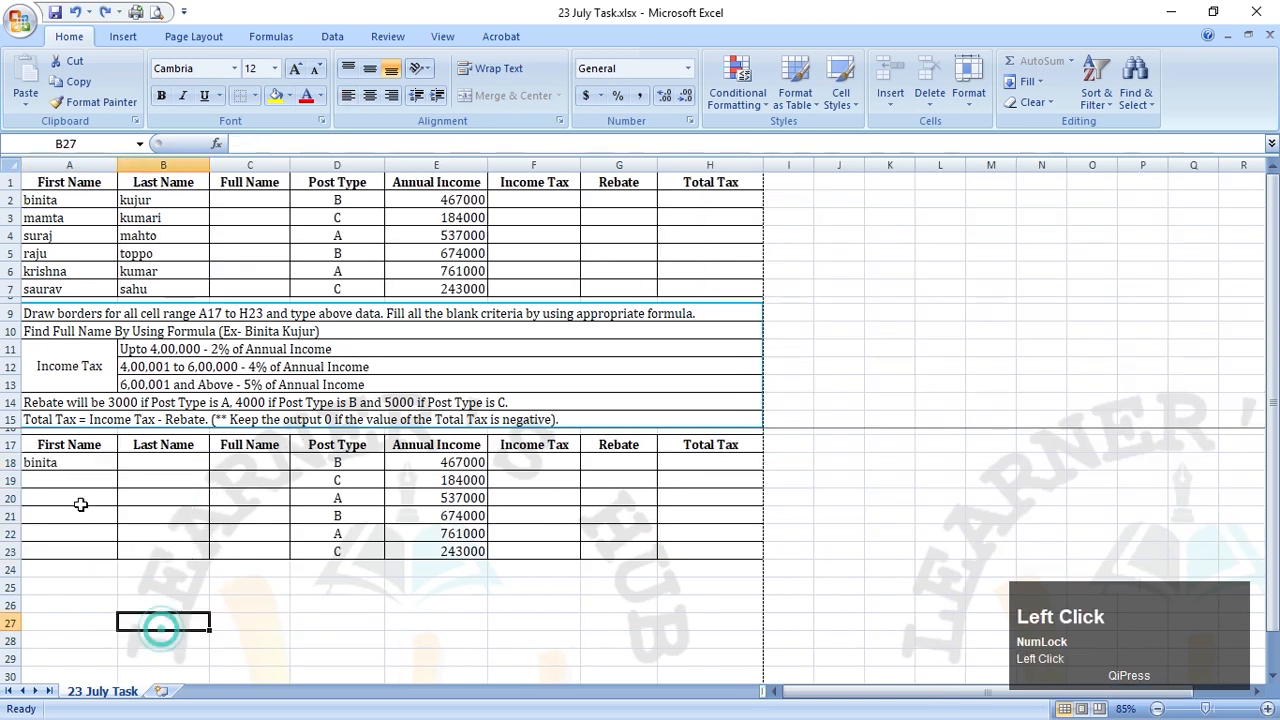
Fill the formula in A18 down through A23 to complete the First Name column.
{"action": "left_click", "coordinate": [91, 467]}
{"action": "left_click_drag", "start_coordinate": [117, 471], "coordinate": [117, 553]}
{"action": "left_click", "coordinate": [195, 633]}
Copy A18:A23 and paste it over itself as values only, replacing the First Name formulas with plain text.
{"action": "left_click_drag", "start_coordinate": [80, 465], "coordinate": [87, 551]}
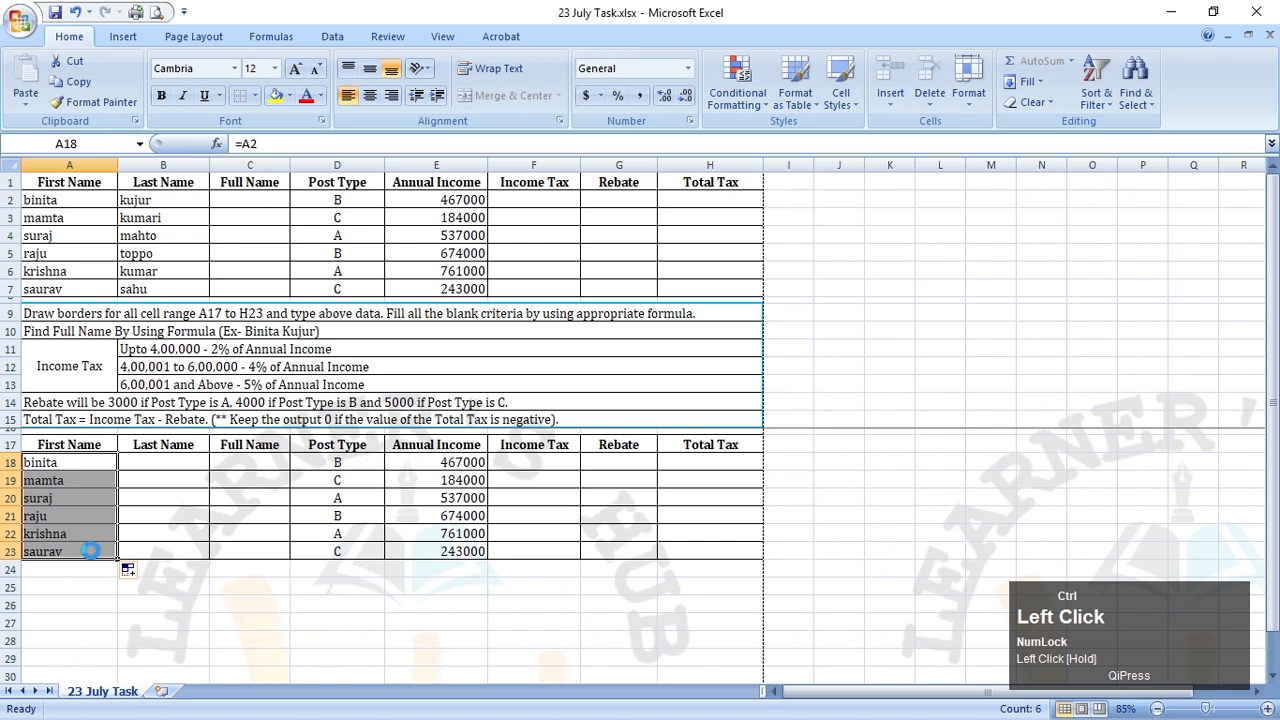
{"action": "key", "text": "ctrl+c"}
{"action": "right_click", "coordinate": [76, 464]}
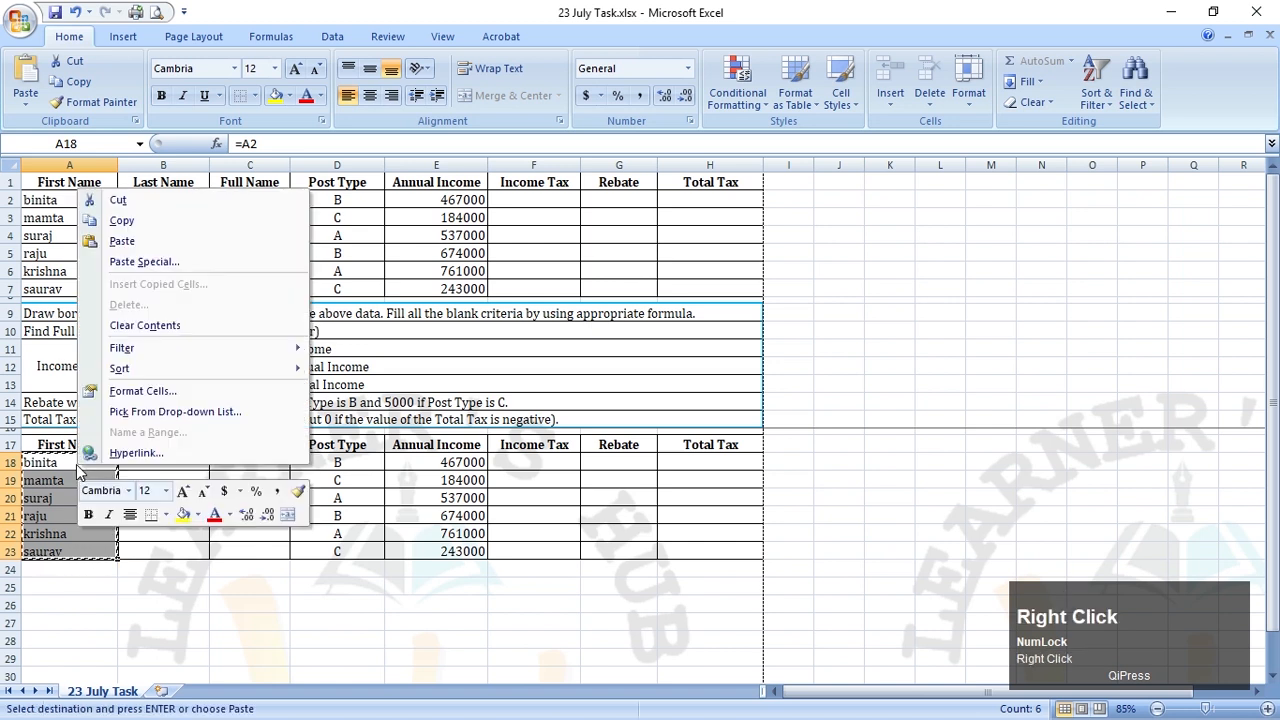
{"action": "left_click", "coordinate": [155, 266]}
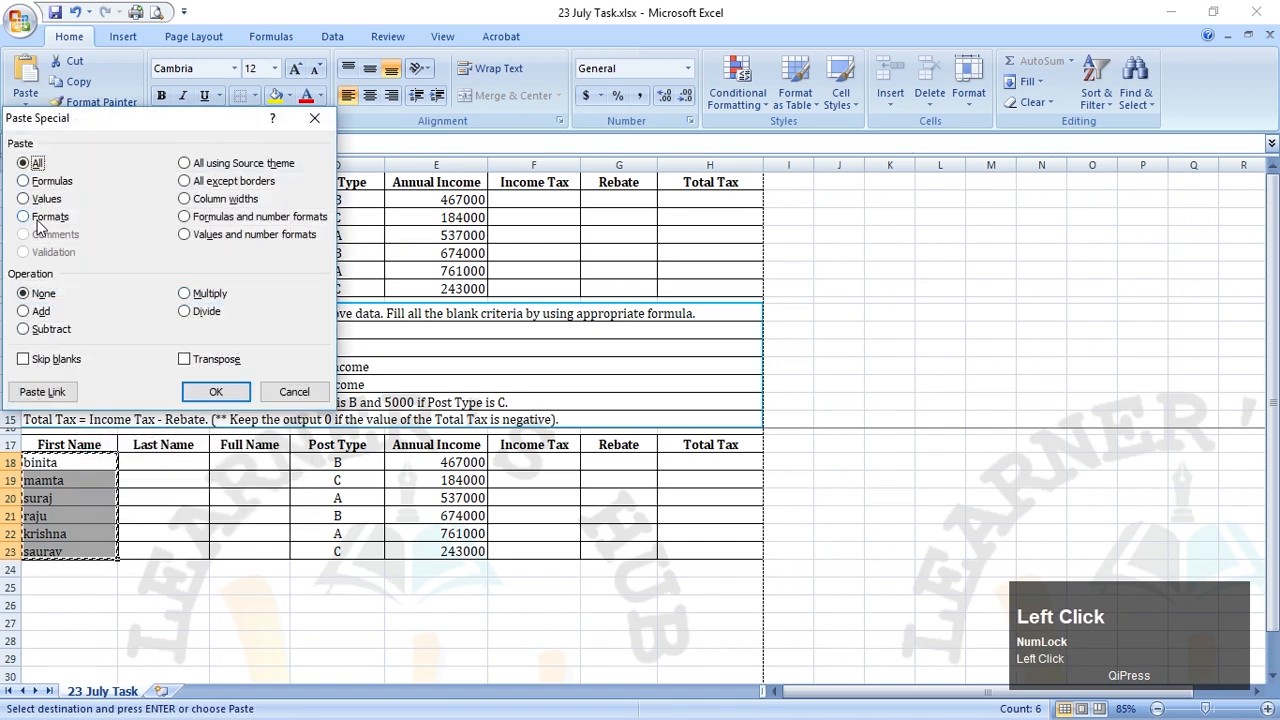
{"action": "left_click", "coordinate": [38, 201]}
{"action": "left_click_drag", "start_coordinate": [118, 124], "coordinate": [284, 184]}
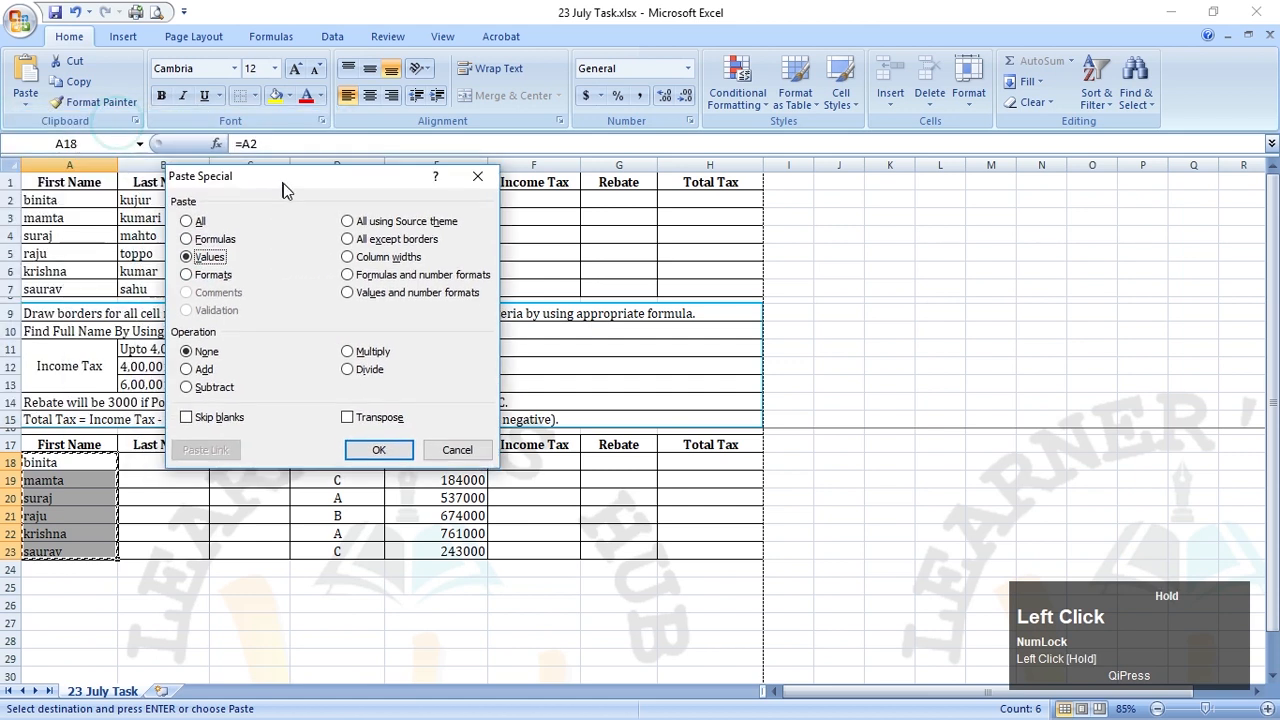
{"action": "left_click", "coordinate": [362, 455]}
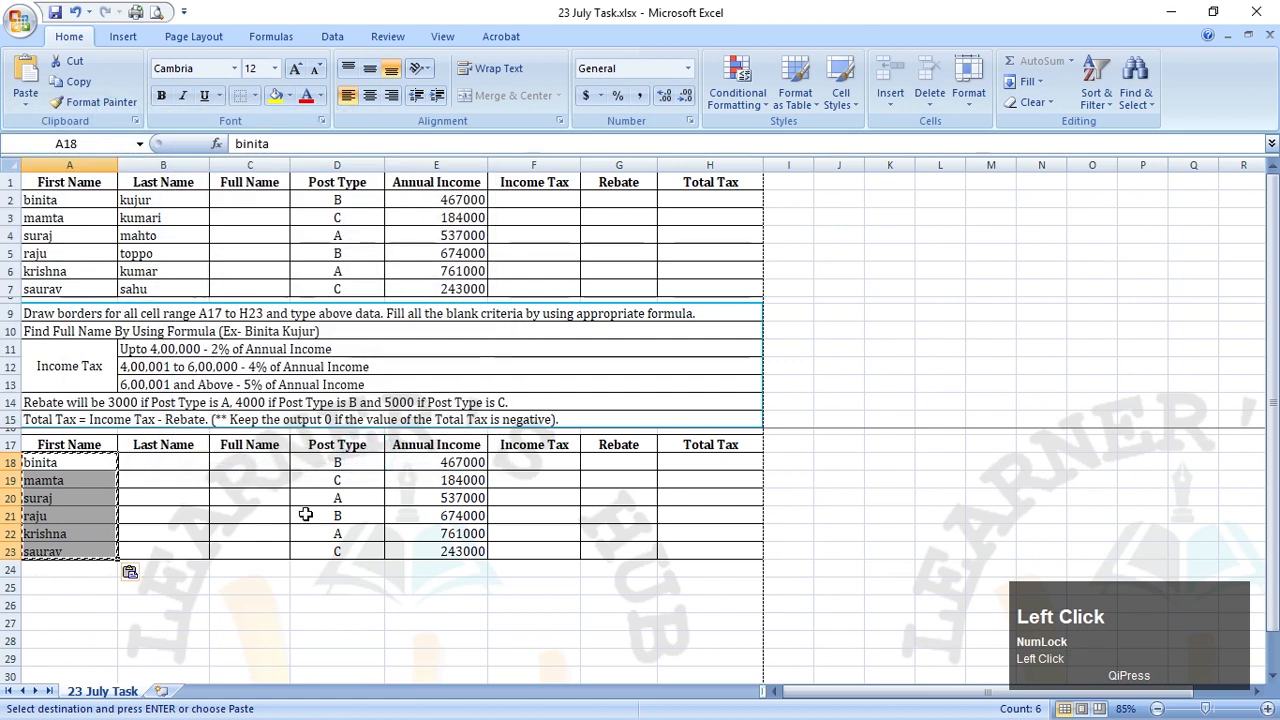
{"action": "left_click", "coordinate": [178, 525]}
{"action": "left_click", "coordinate": [55, 464]}
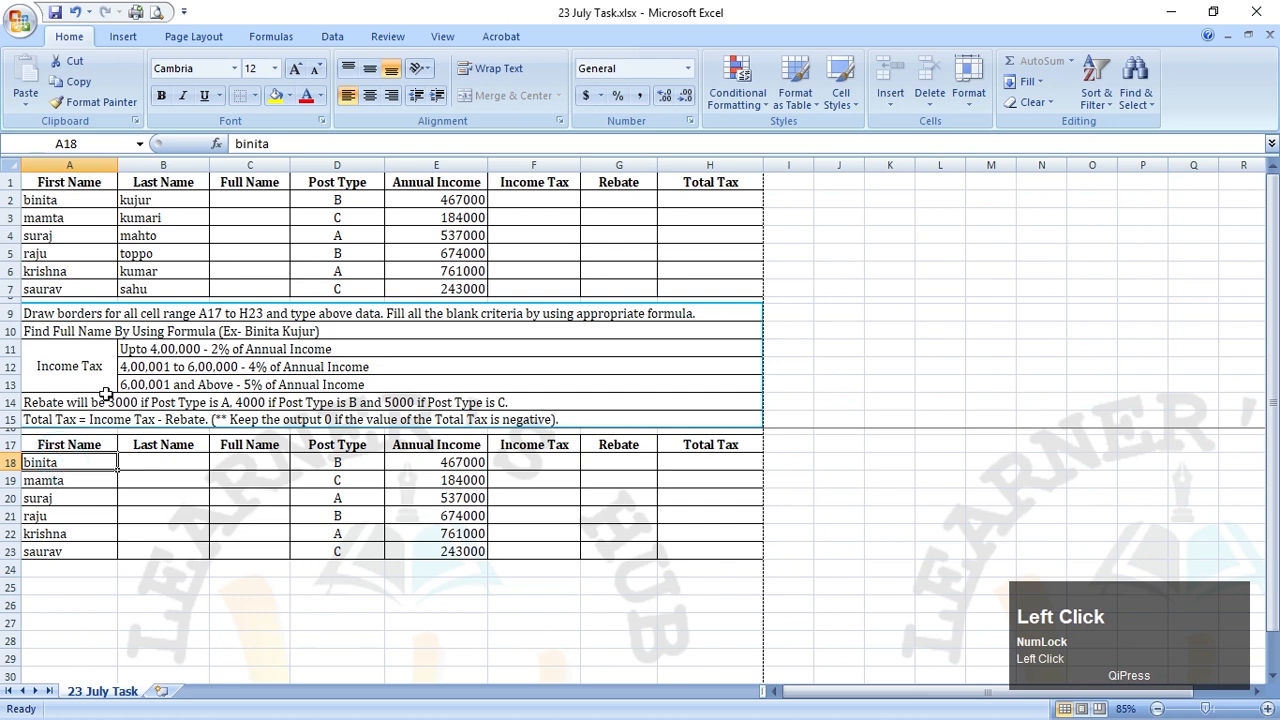
{"action": "left_click", "coordinate": [162, 550]}
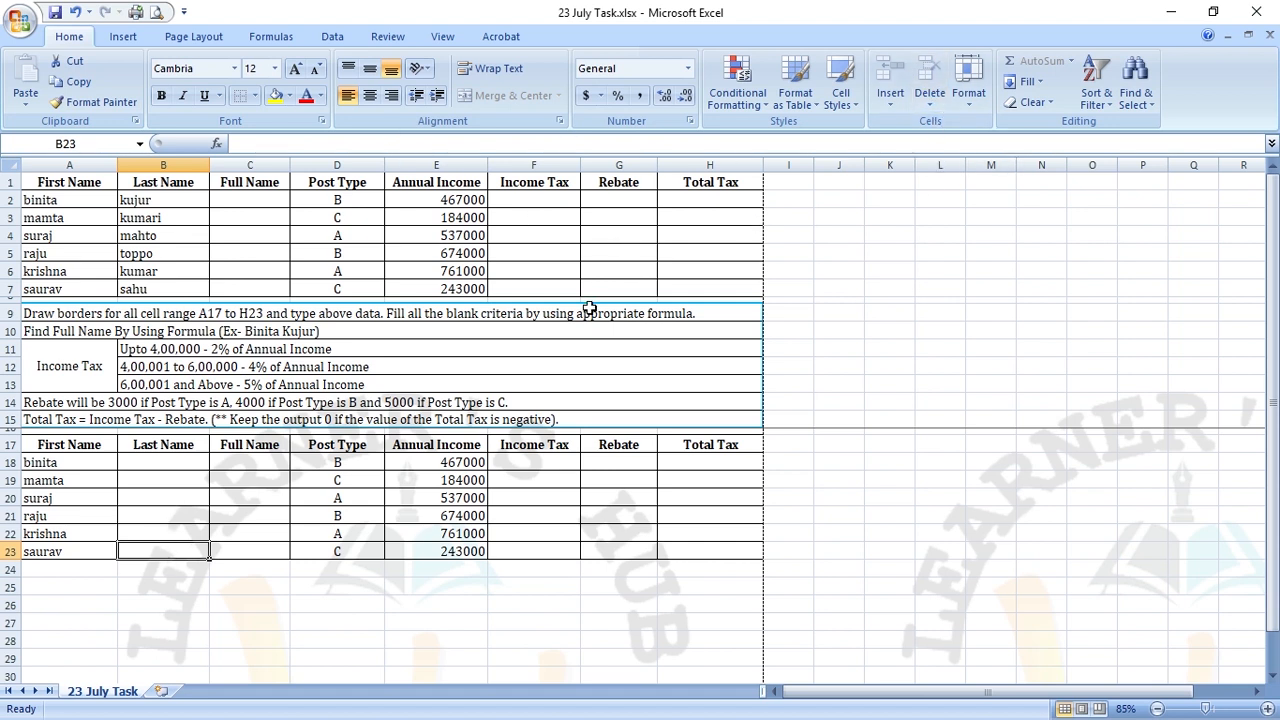
{"action": "left_click_drag", "start_coordinate": [54, 462], "coordinate": [94, 551]}
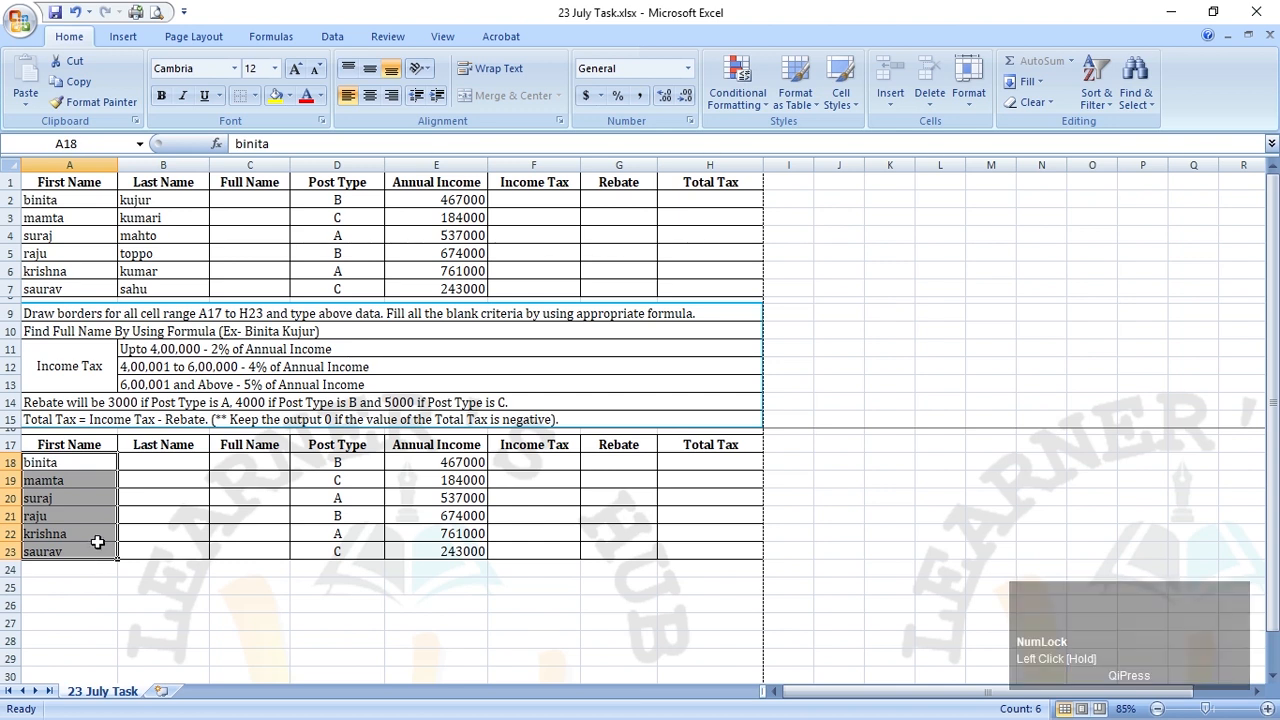
{"action": "left_click", "coordinate": [523, 553]}
{"action": "left_click", "coordinate": [571, 520]}
{"action": "left_click", "coordinate": [606, 535]}
Clear everything, including the borders, from cells G21:H23 in the Rebate and Total Tax columns.
{"action": "left_click_drag", "start_coordinate": [618, 517], "coordinate": [677, 544]}
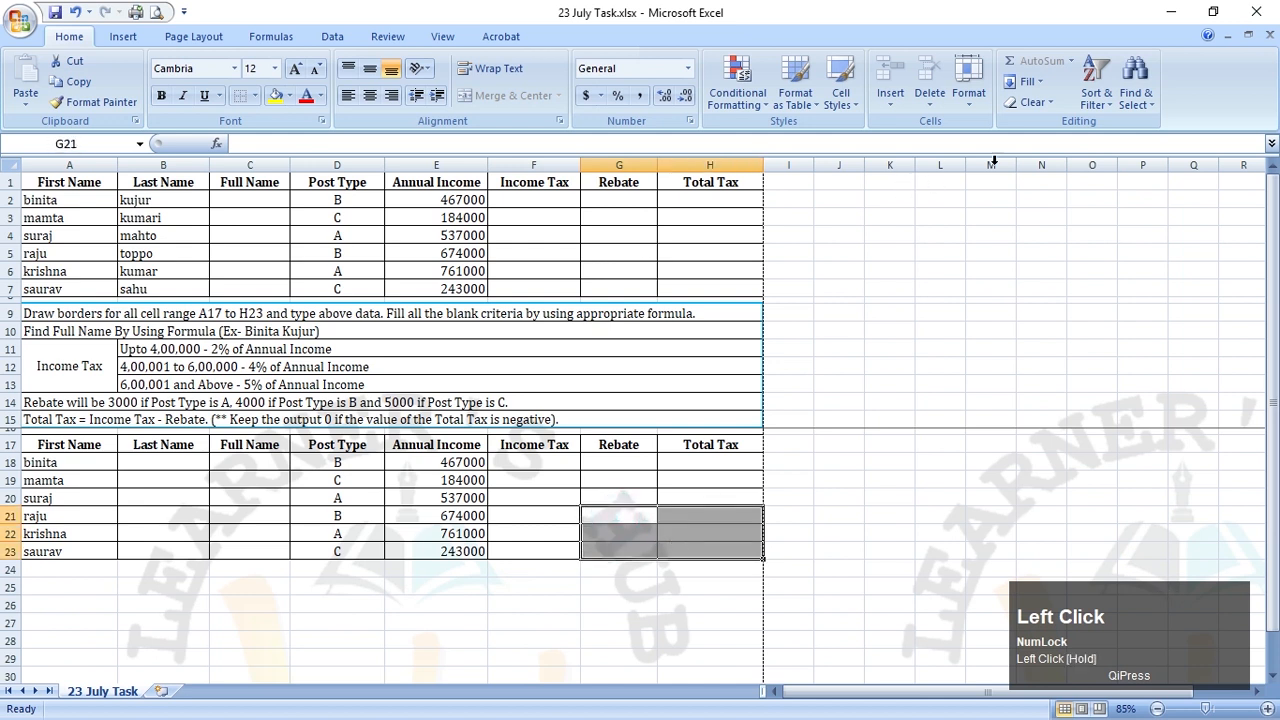
{"action": "left_click", "coordinate": [1030, 102]}
{"action": "left_click", "coordinate": [1058, 126]}
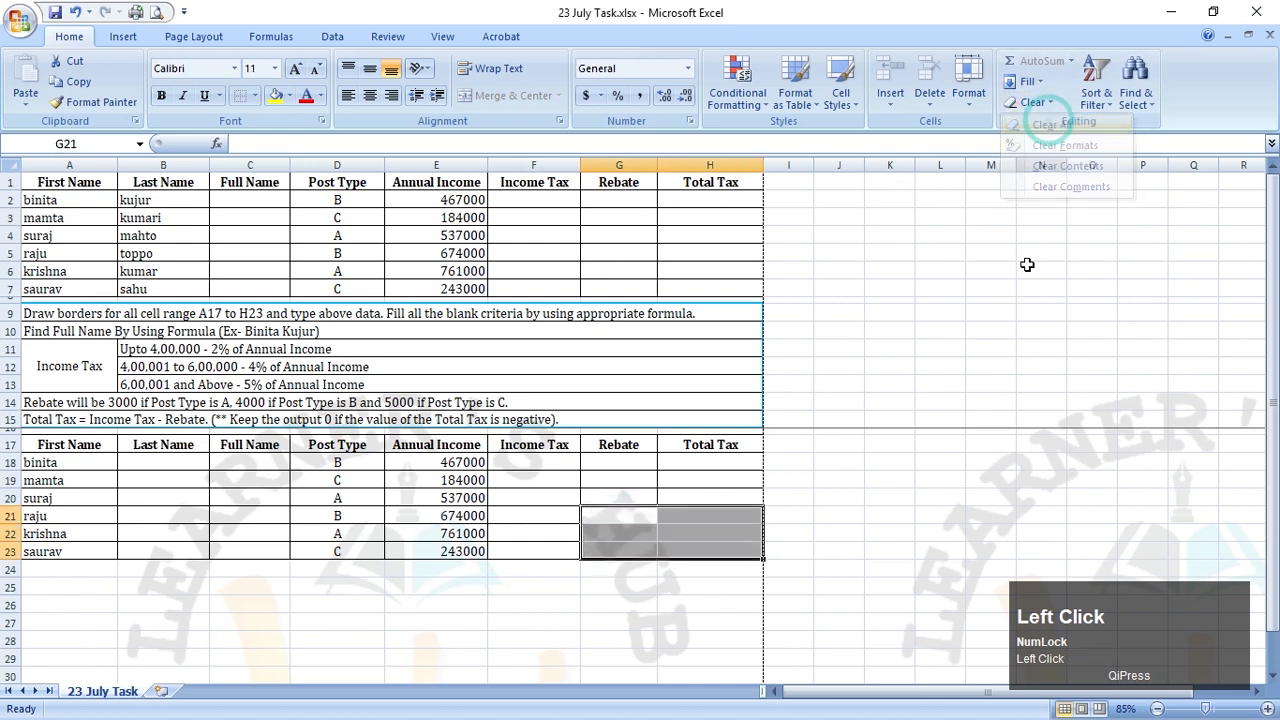
{"action": "left_click", "coordinate": [969, 530]}
{"action": "left_click", "coordinate": [630, 482]}
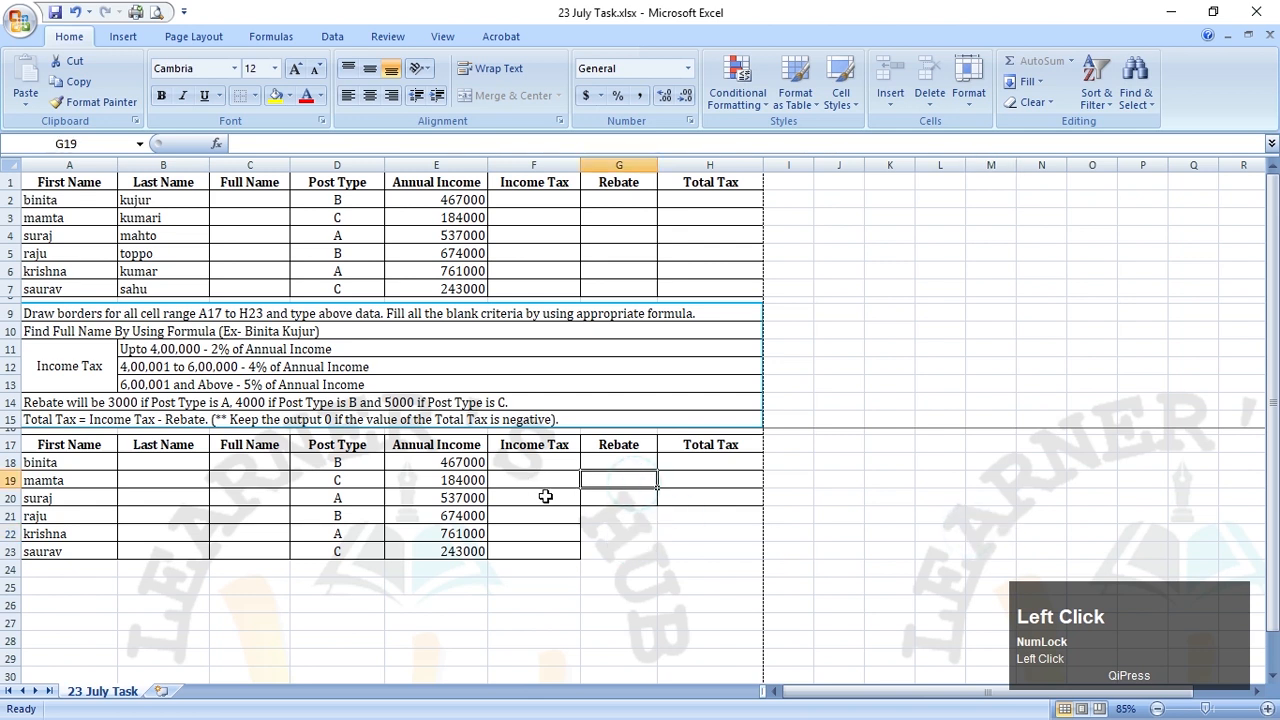
{"action": "left_click", "coordinate": [545, 496]}
{"action": "left_click", "coordinate": [603, 500]}
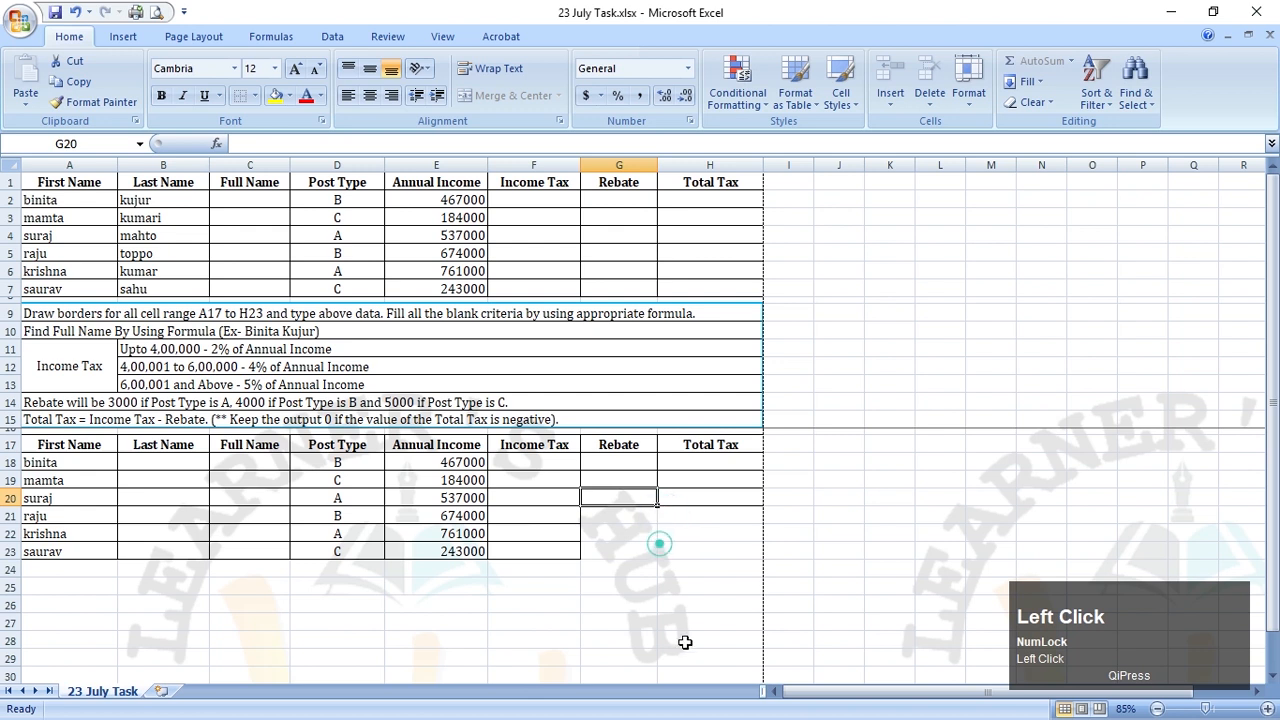
{"action": "left_click_drag", "start_coordinate": [535, 615], "coordinate": [727, 576]}
{"action": "left_click_drag", "start_coordinate": [844, 491], "coordinate": [786, 602]}
{"action": "left_click_drag", "start_coordinate": [526, 597], "coordinate": [672, 511]}
{"action": "left_click_drag", "start_coordinate": [531, 463], "coordinate": [640, 500]}
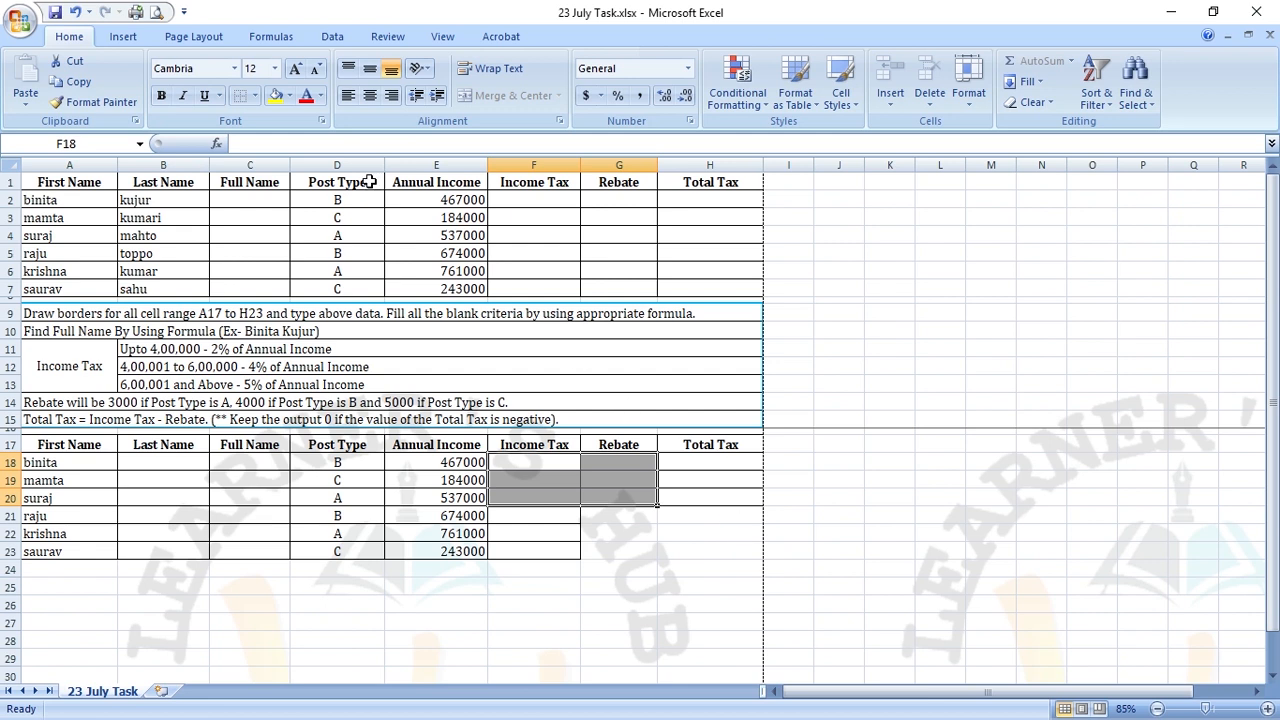
{"action": "left_click", "coordinate": [182, 494]}
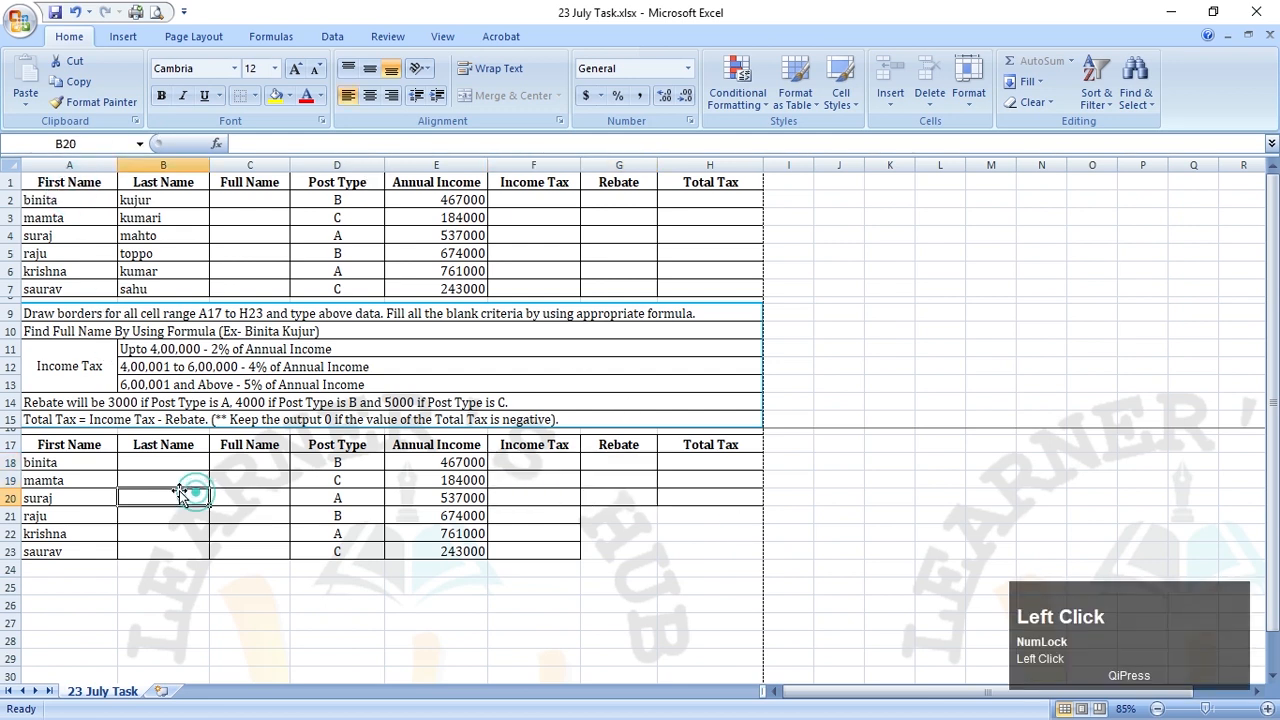
{"action": "left_click", "coordinate": [72, 484]}
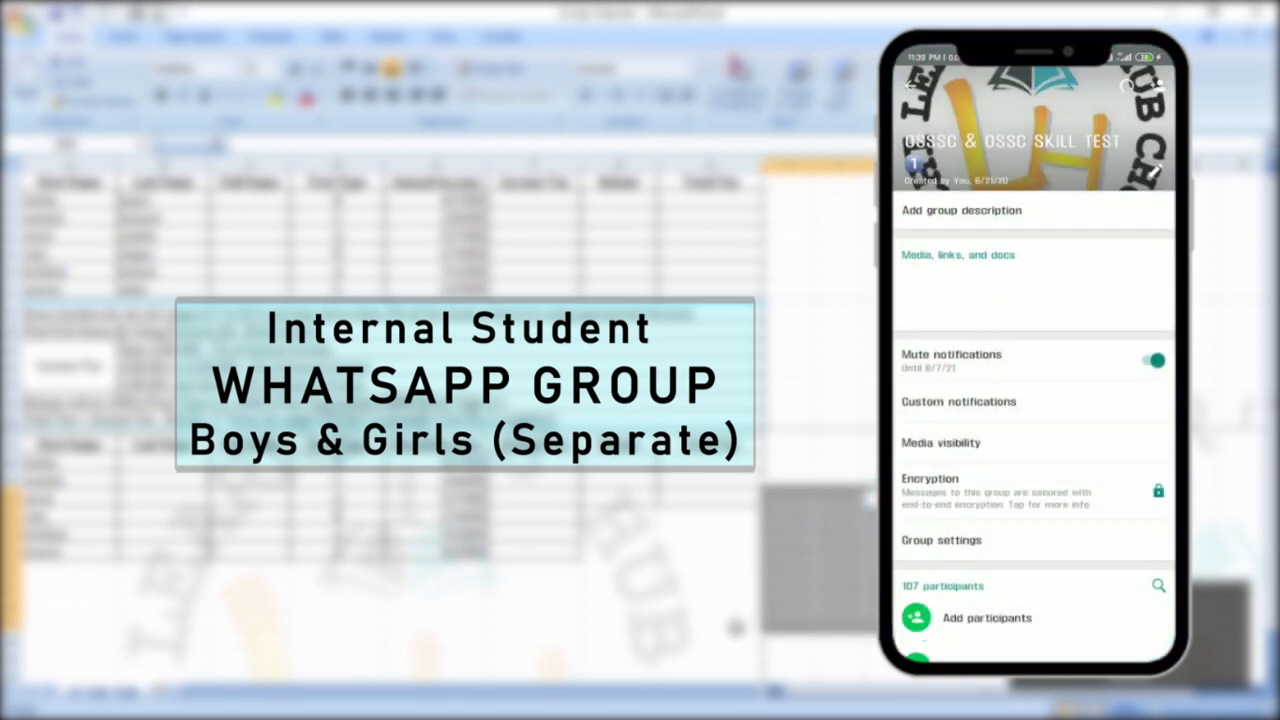
{"action": "left_click_drag", "start_coordinate": [530, 514], "coordinate": [533, 566]}
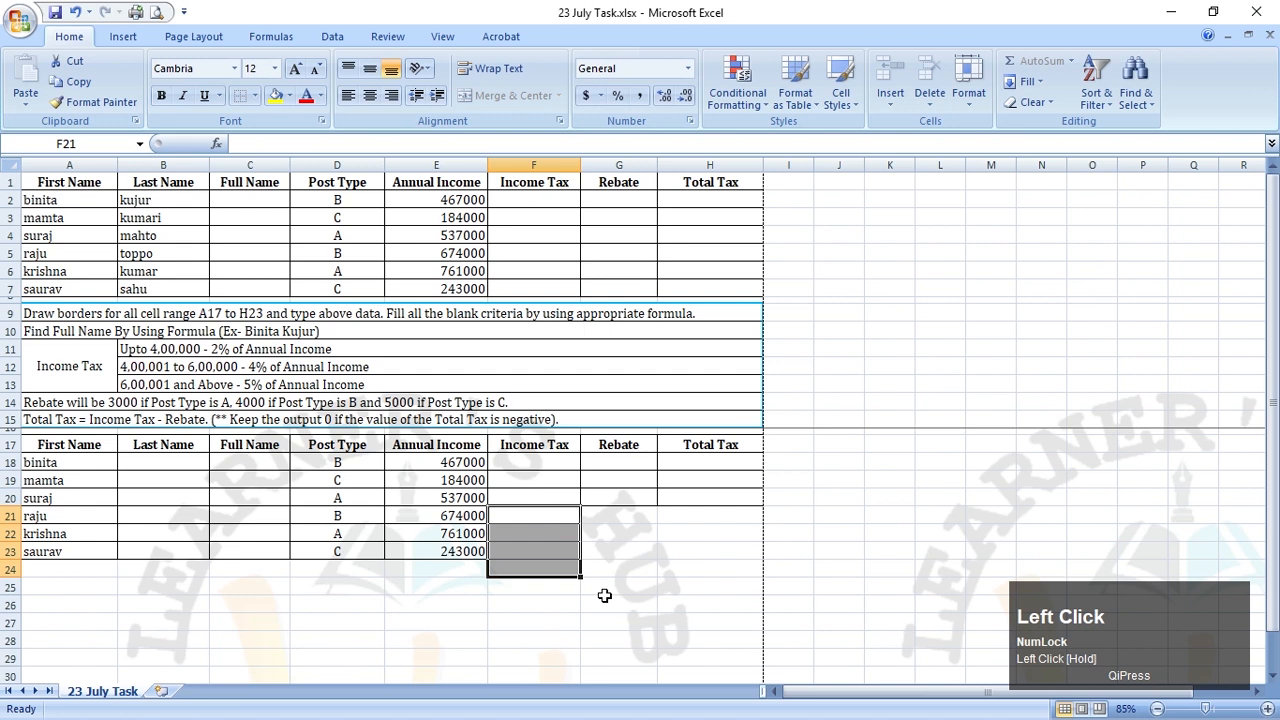
{"action": "left_click_drag", "start_coordinate": [770, 586], "coordinate": [620, 566]}
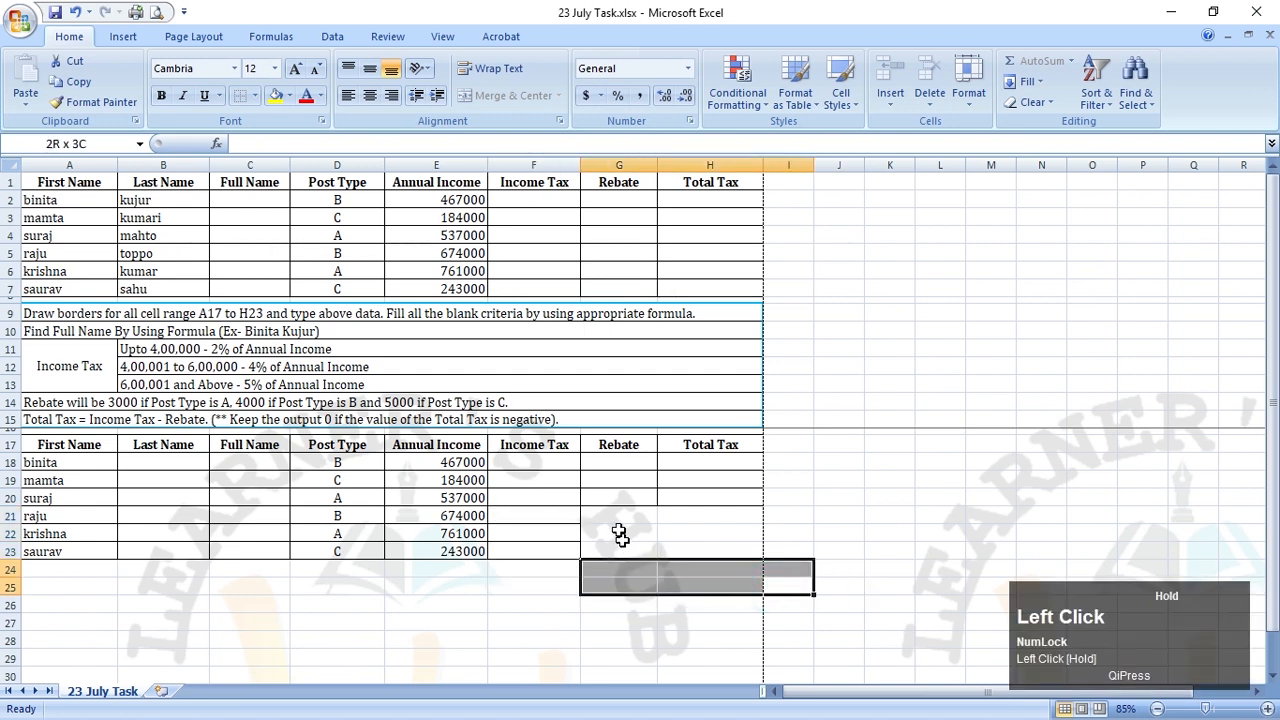
{"action": "left_click", "coordinate": [1053, 109]}
{"action": "left_click", "coordinate": [988, 528]}
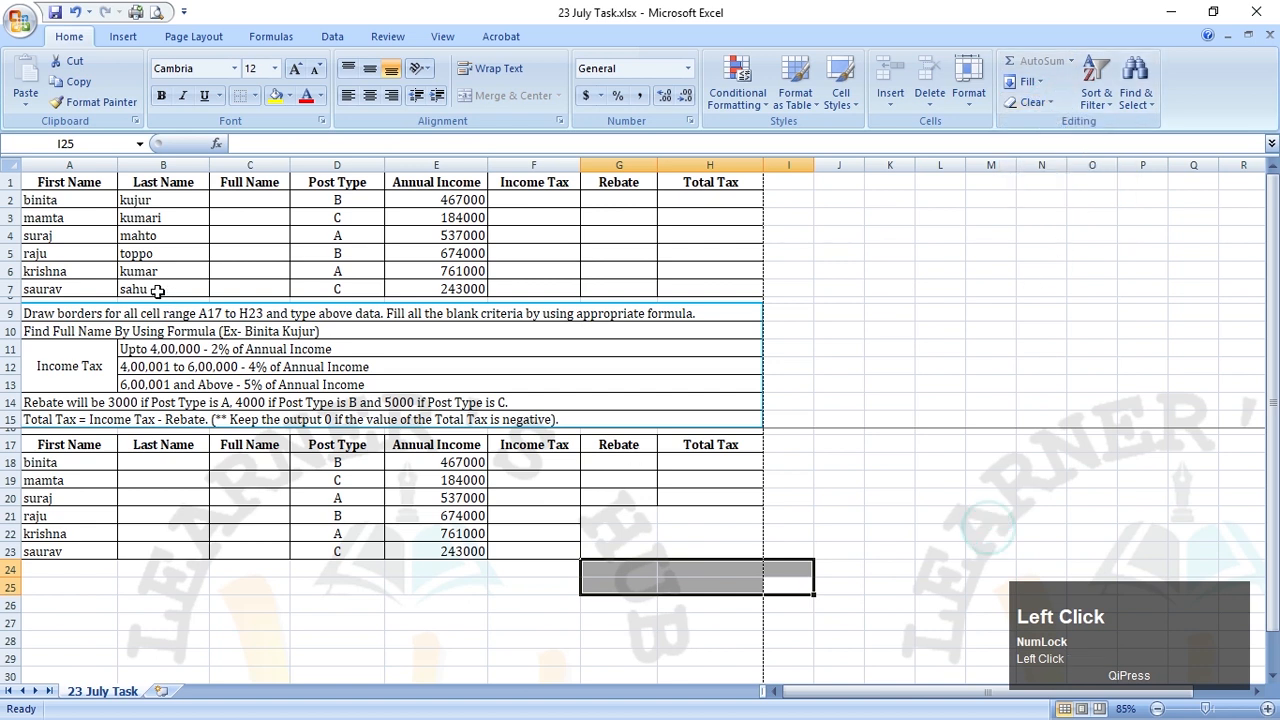
{"action": "left_click", "coordinate": [198, 479]}
{"action": "left_click", "coordinate": [204, 516]}
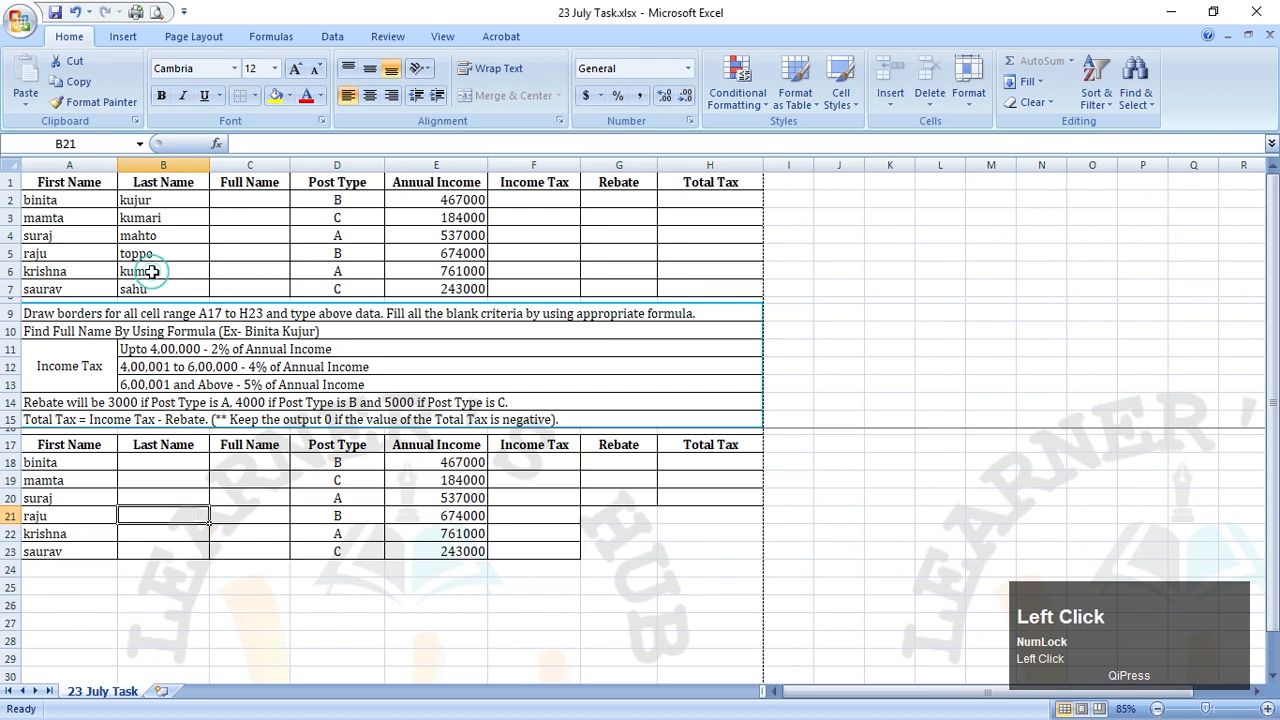
{"action": "left_click", "coordinate": [80, 512]}
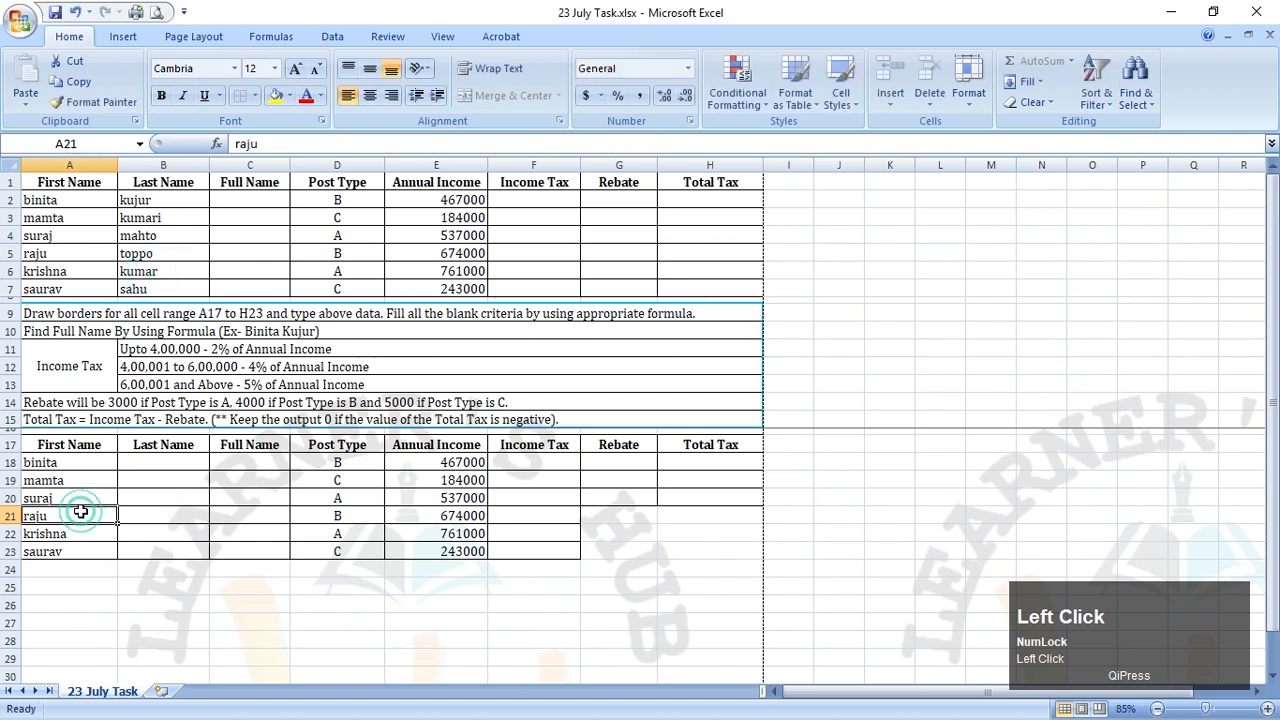
{"action": "type", "text": "="}
{"action": "key", "text": "Escape"}
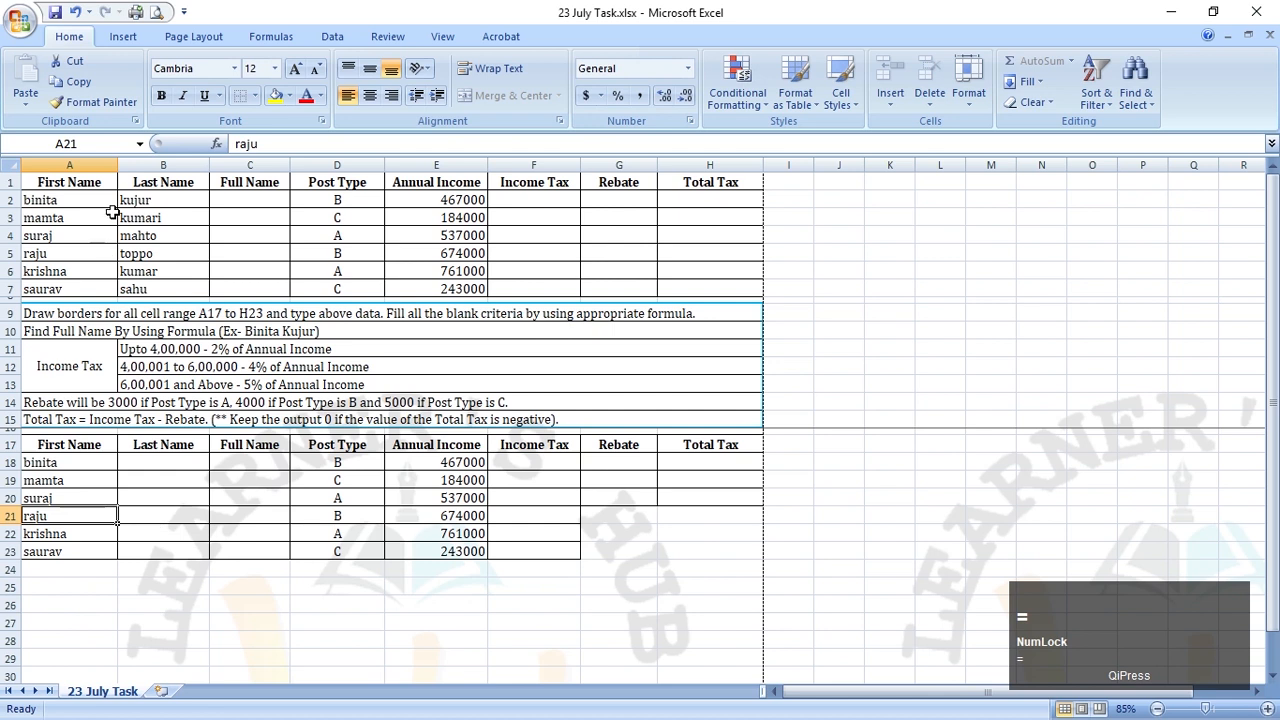
{"action": "left_click", "coordinate": [156, 229]}
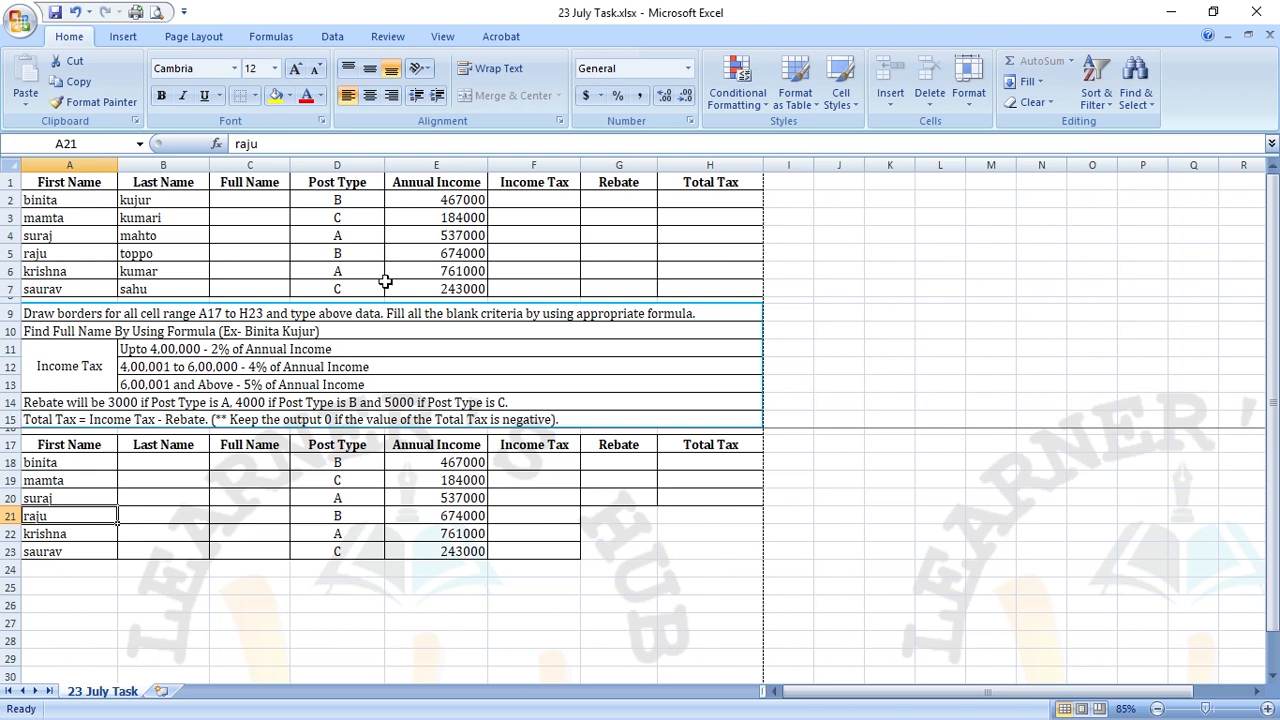
{"action": "left_click_drag", "start_coordinate": [189, 484], "coordinate": [217, 510]}
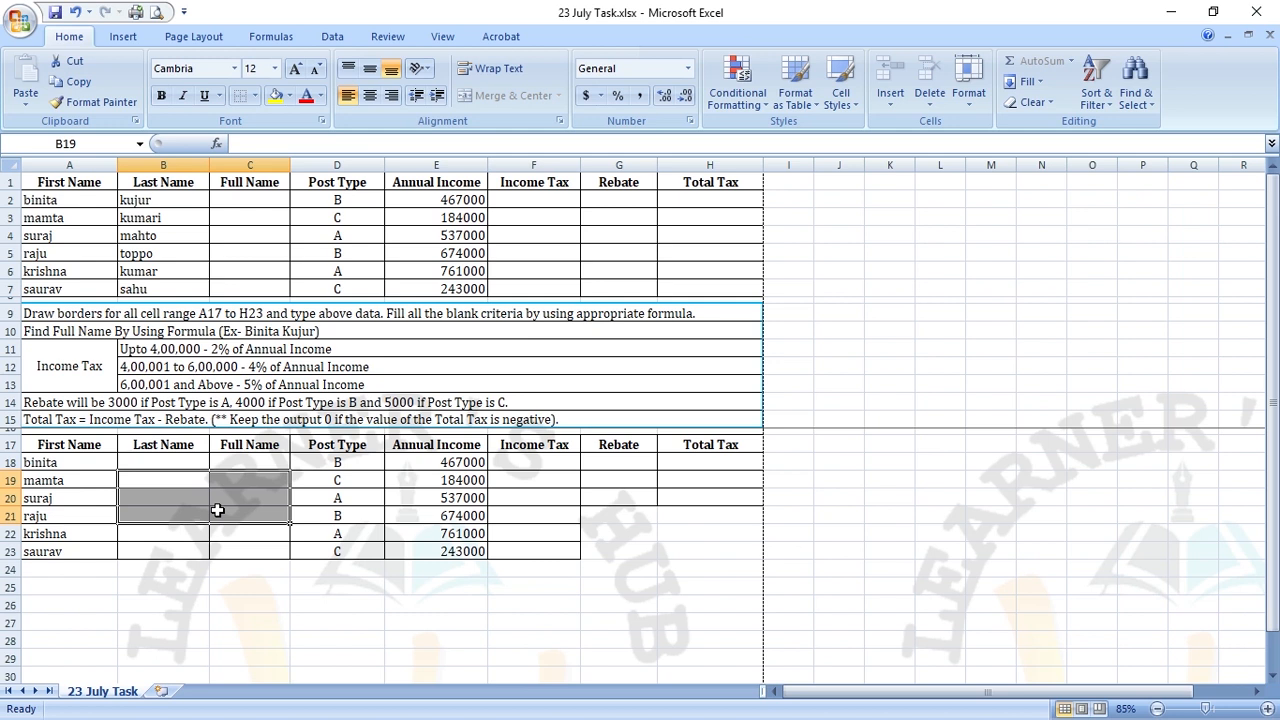
{"action": "left_click", "coordinate": [168, 459]}
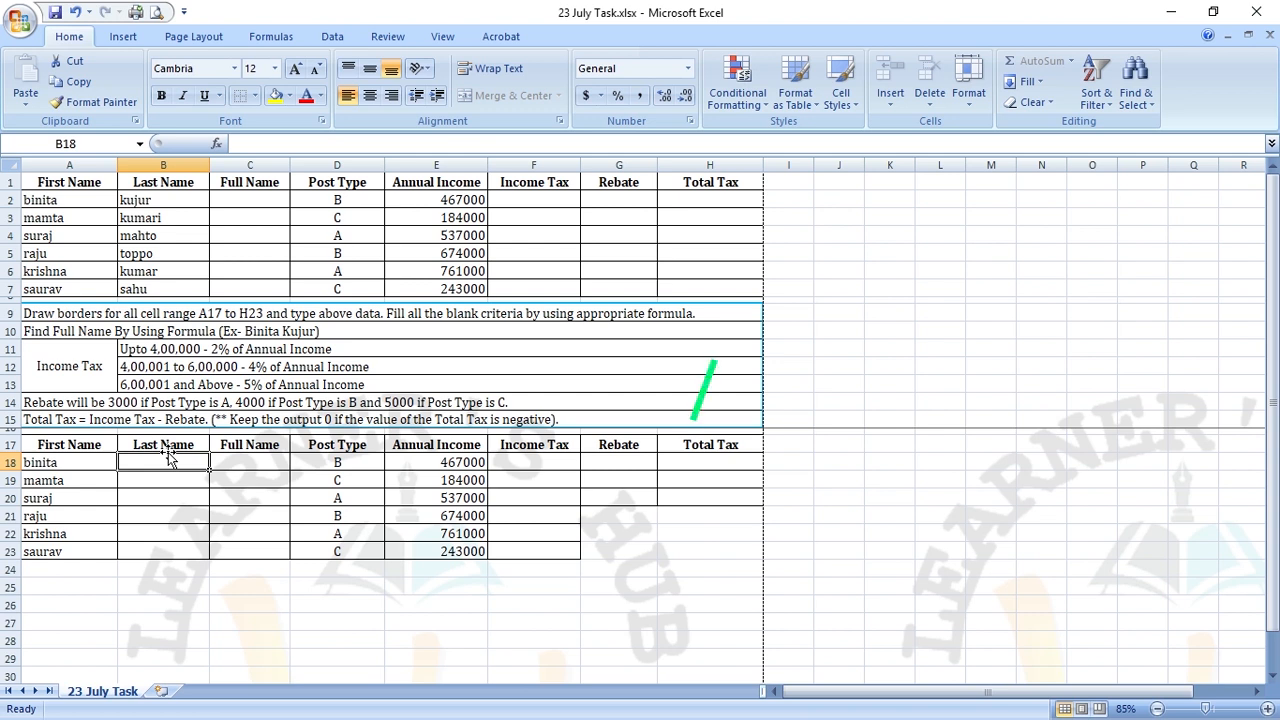
{"action": "left_click_drag", "start_coordinate": [672, 590], "coordinate": [681, 603]}
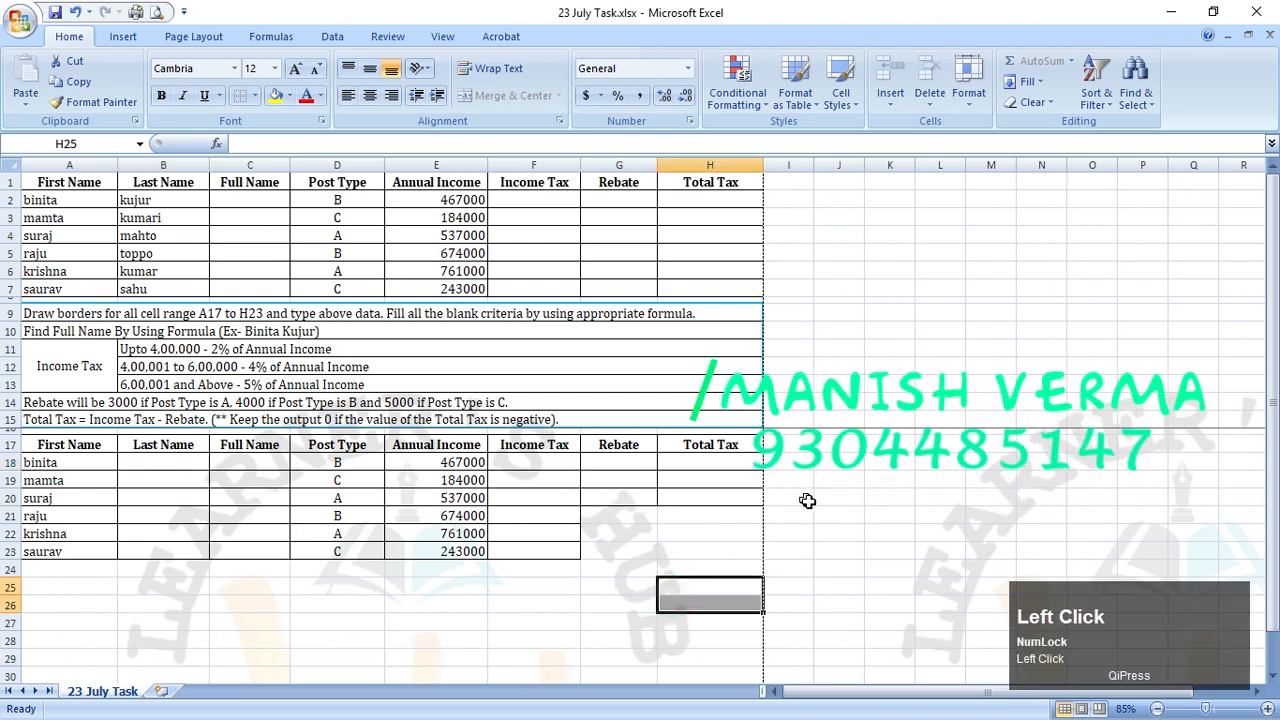
{"action": "left_click_drag", "start_coordinate": [805, 500], "coordinate": [770, 552]}
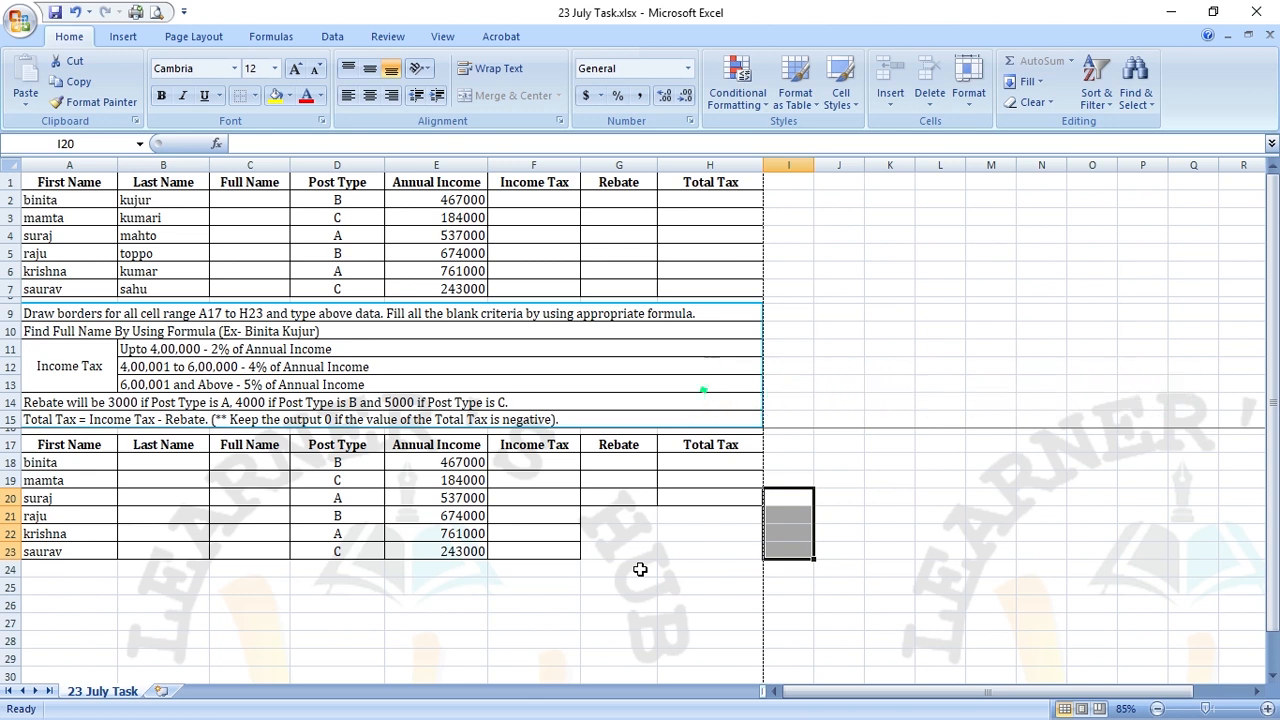
Undo the clearing of cells G21:H23 to restore their borders.
{"action": "left_click", "coordinate": [845, 500]}
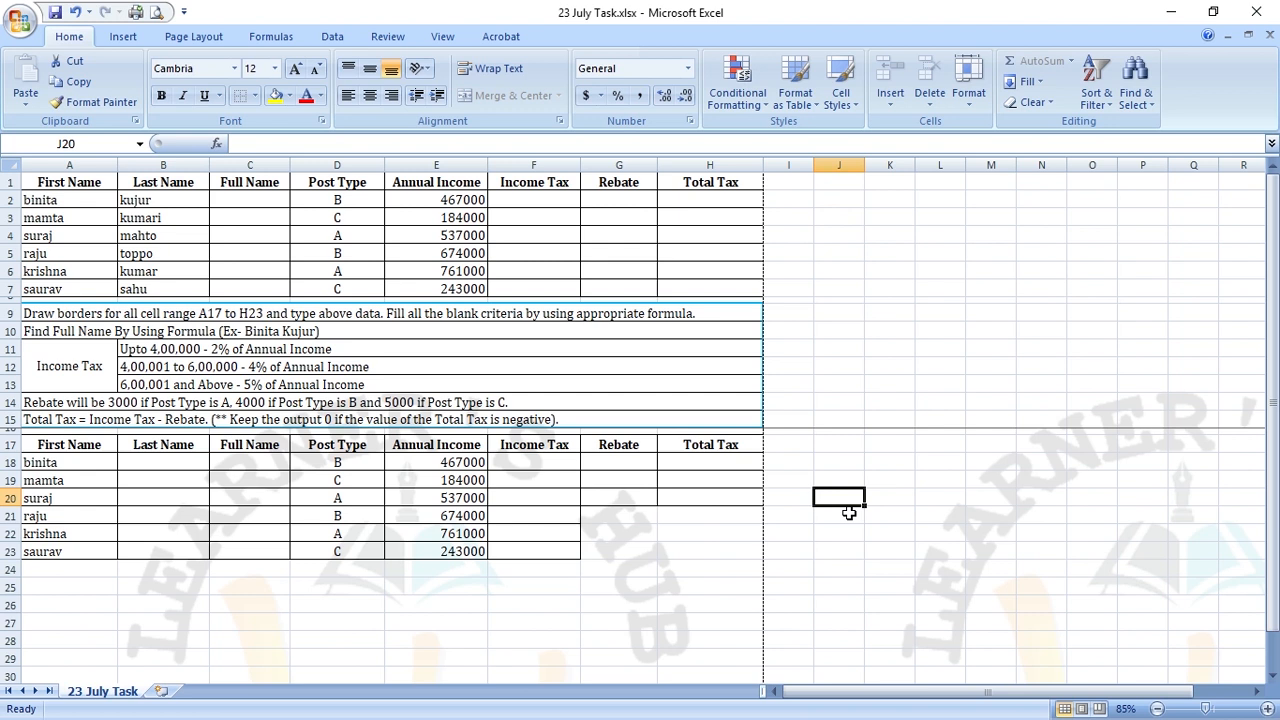
{"action": "key", "text": "ctrl+z"}
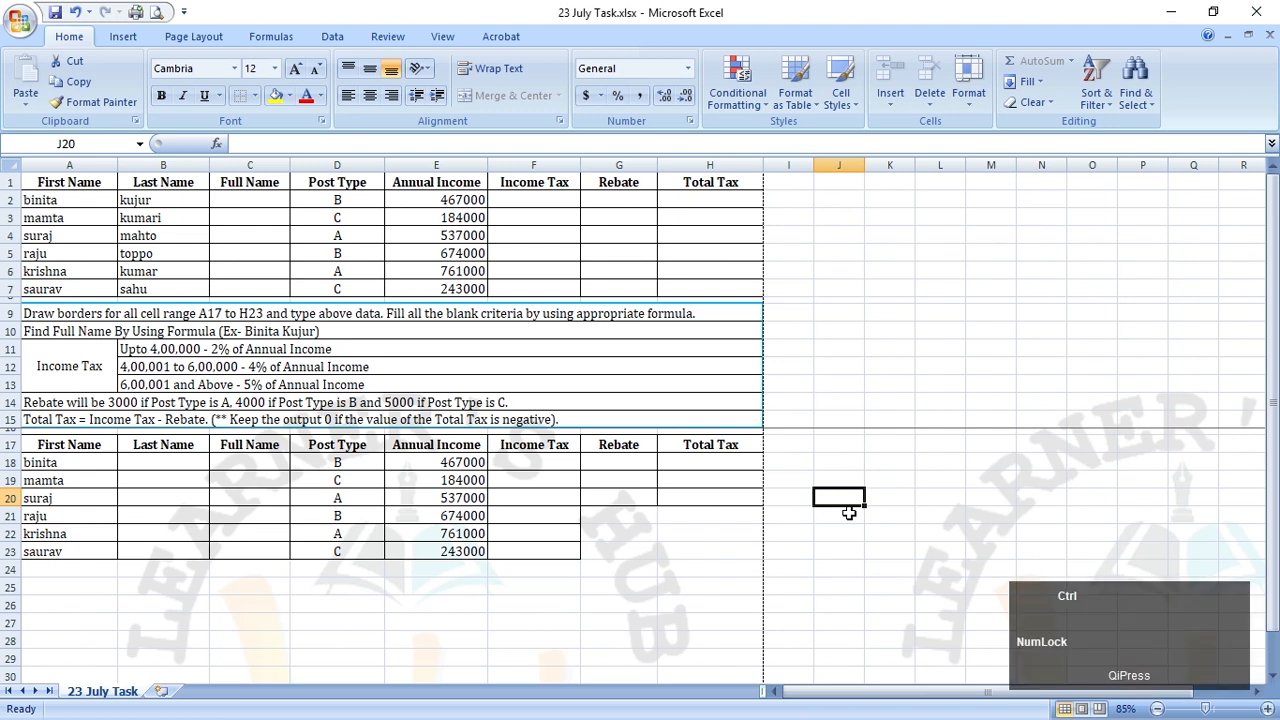
{"action": "left_click", "coordinate": [835, 498]}
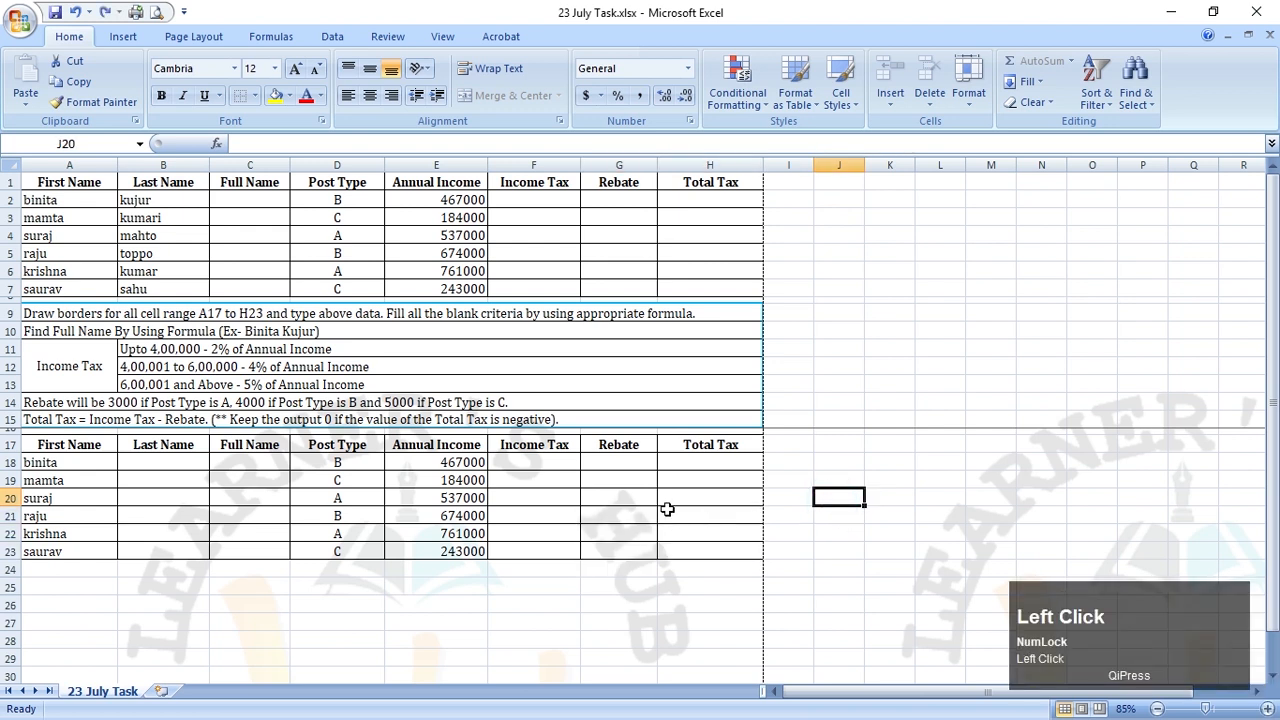
Check the worksheet's page layout in print preview and return to the sheet.
{"action": "left_click", "coordinate": [670, 510]}
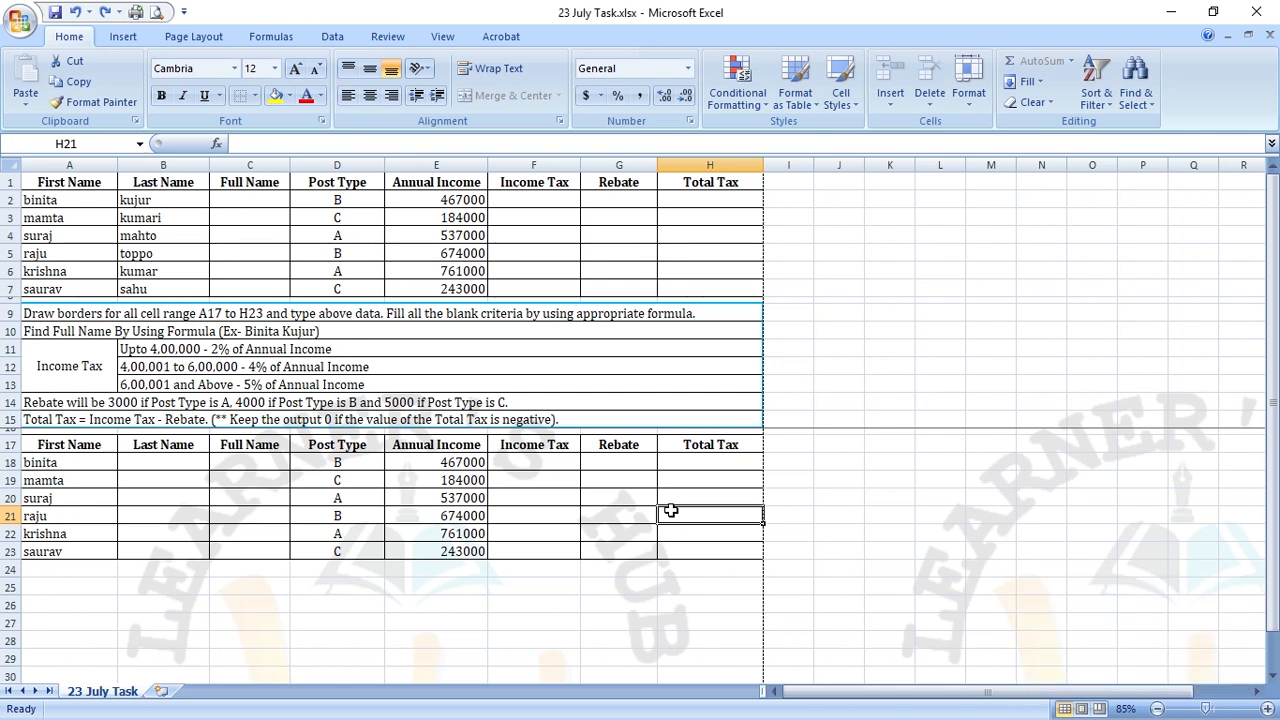
{"action": "left_click", "coordinate": [603, 401]}
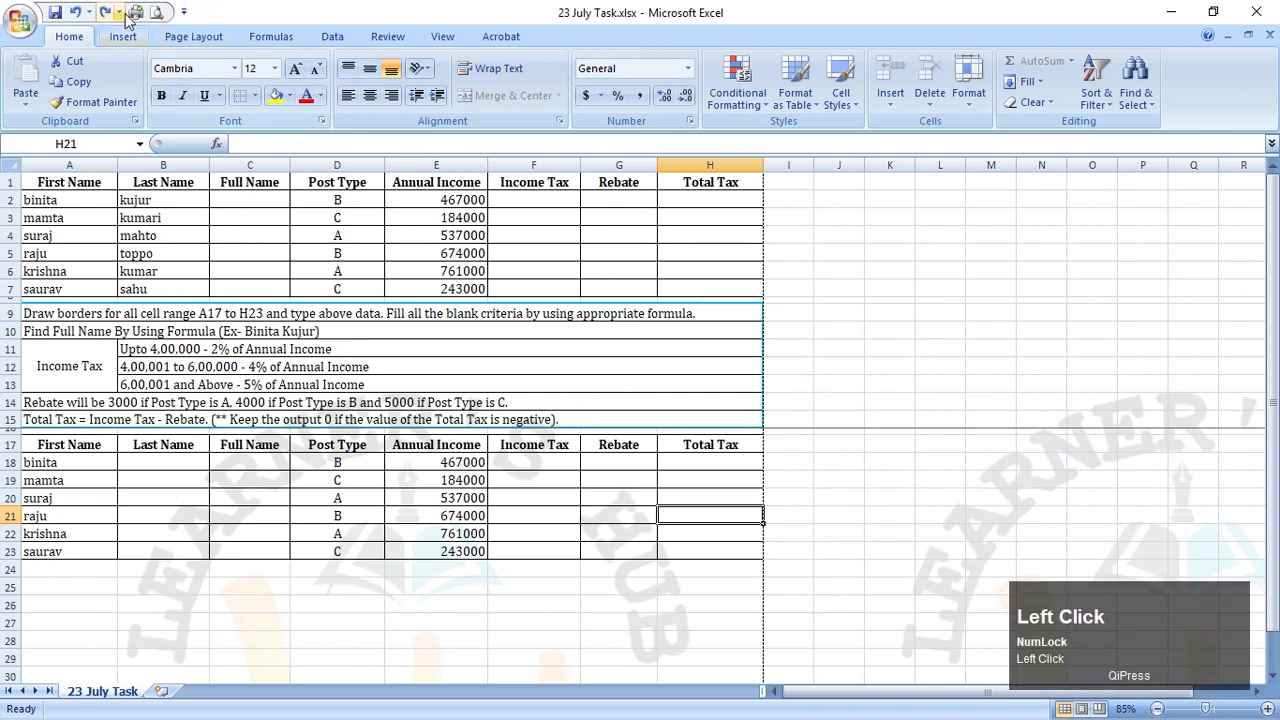
{"action": "left_click", "coordinate": [156, 12]}
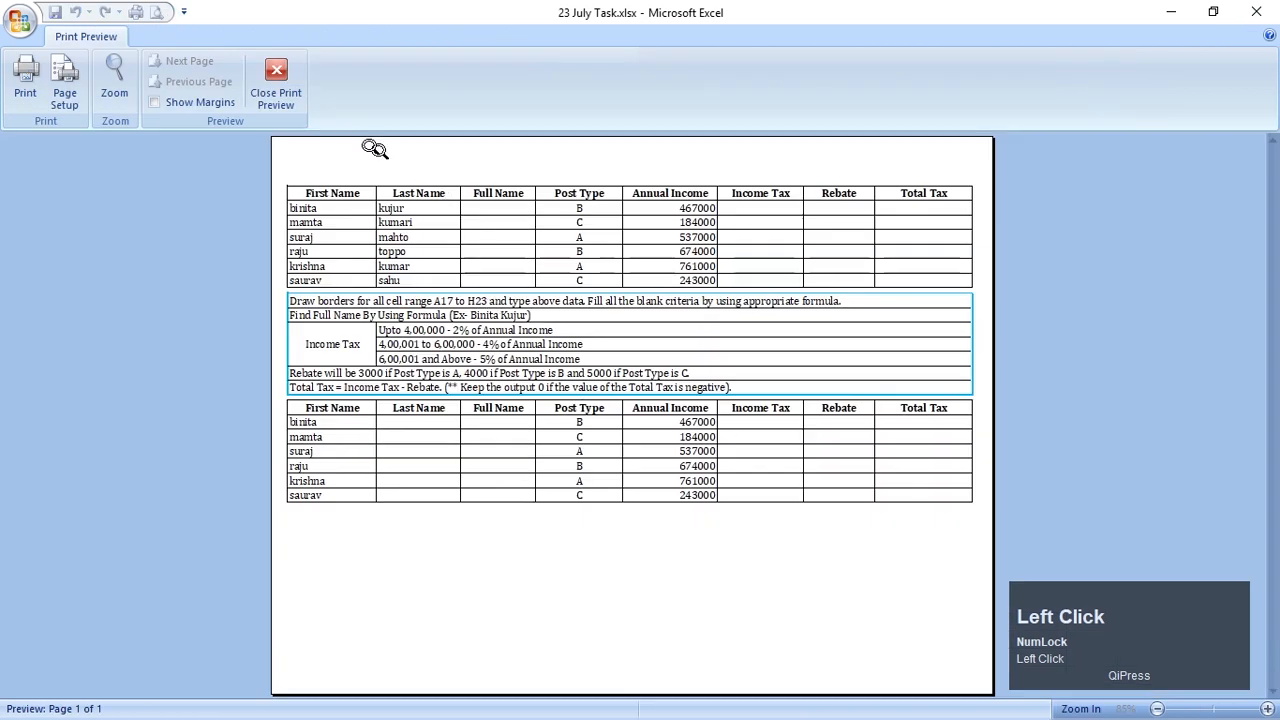
{"action": "left_click", "coordinate": [276, 82]}
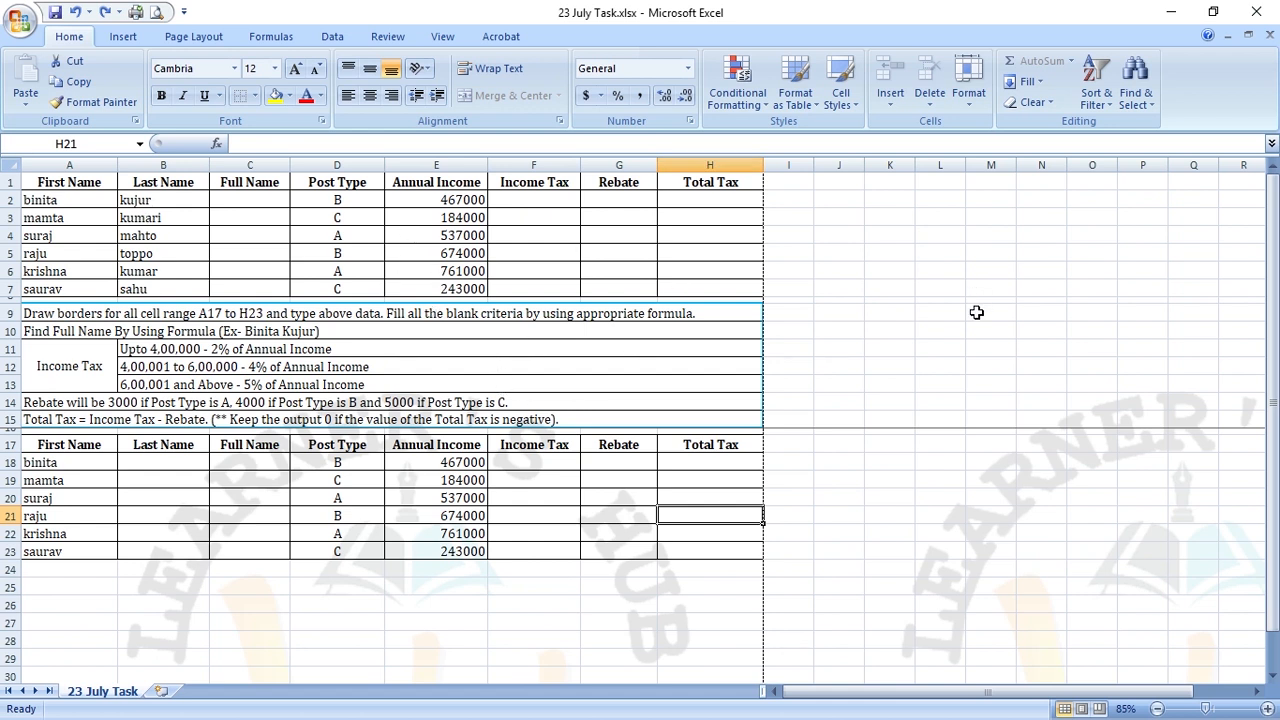
Review the page orientation options and the custom margin settings in Page Setup.
{"action": "left_click", "coordinate": [188, 38]}
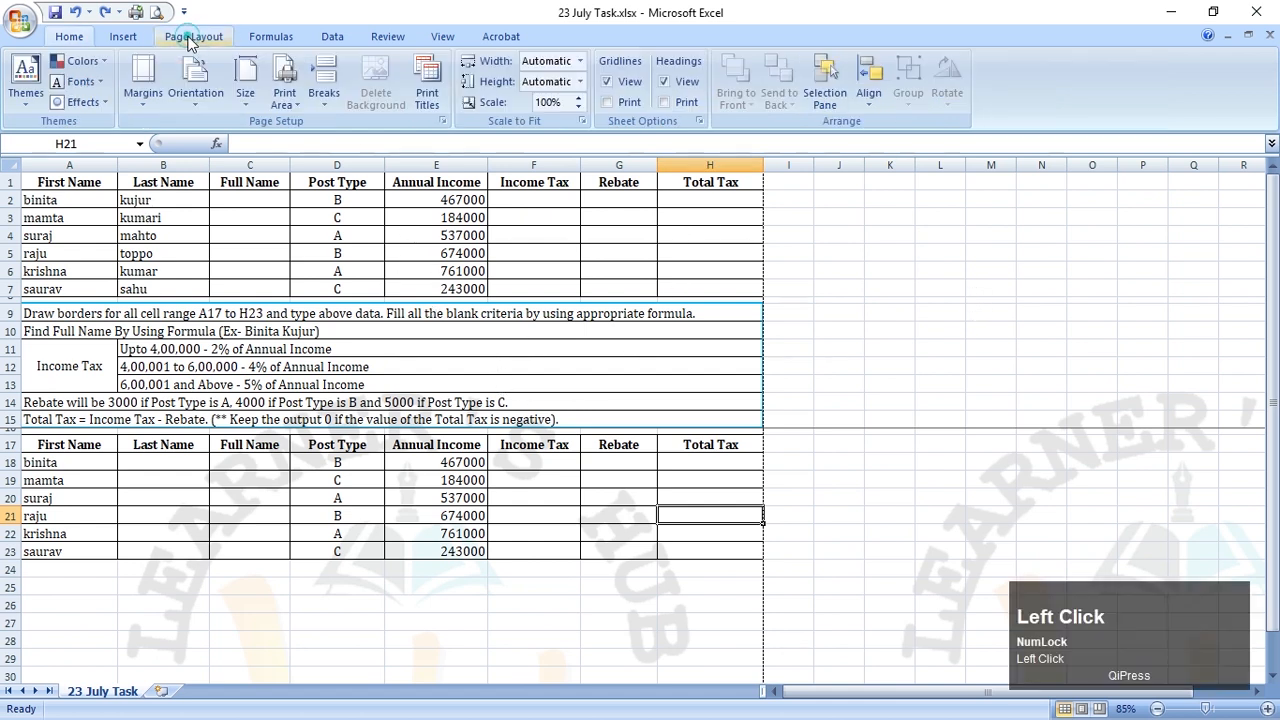
{"action": "left_click", "coordinate": [196, 85]}
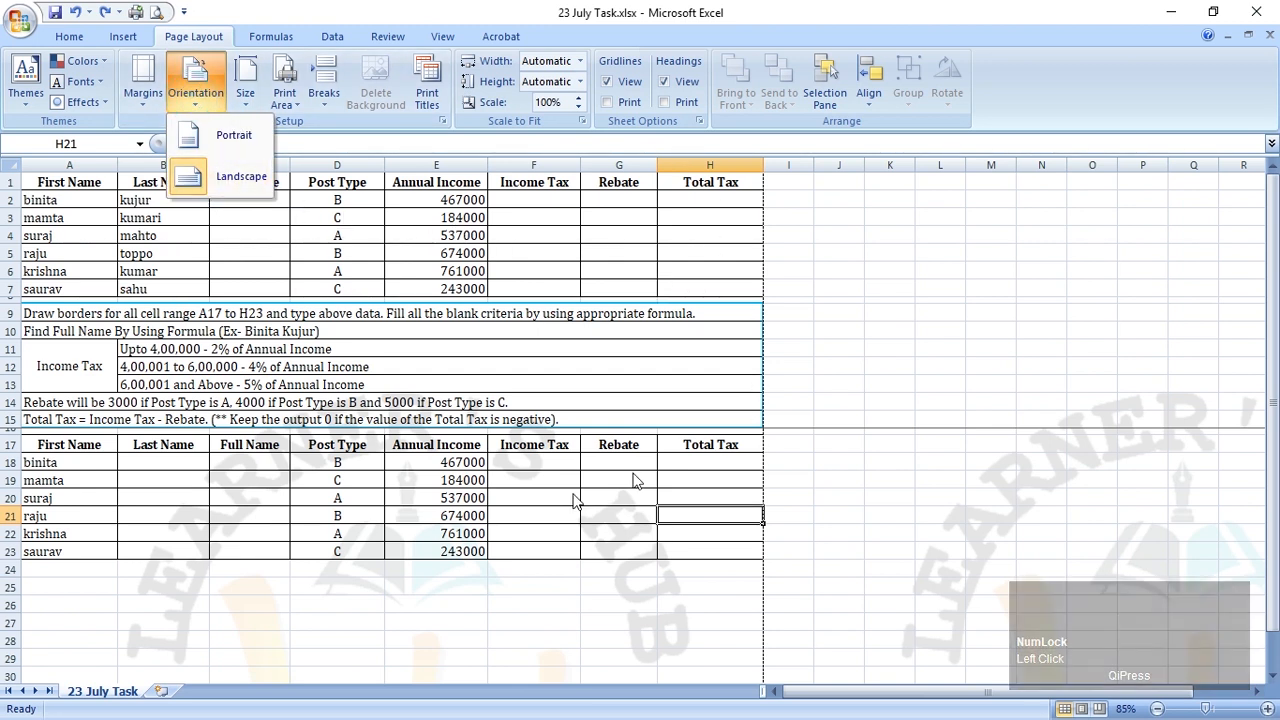
{"action": "left_click", "coordinate": [142, 92]}
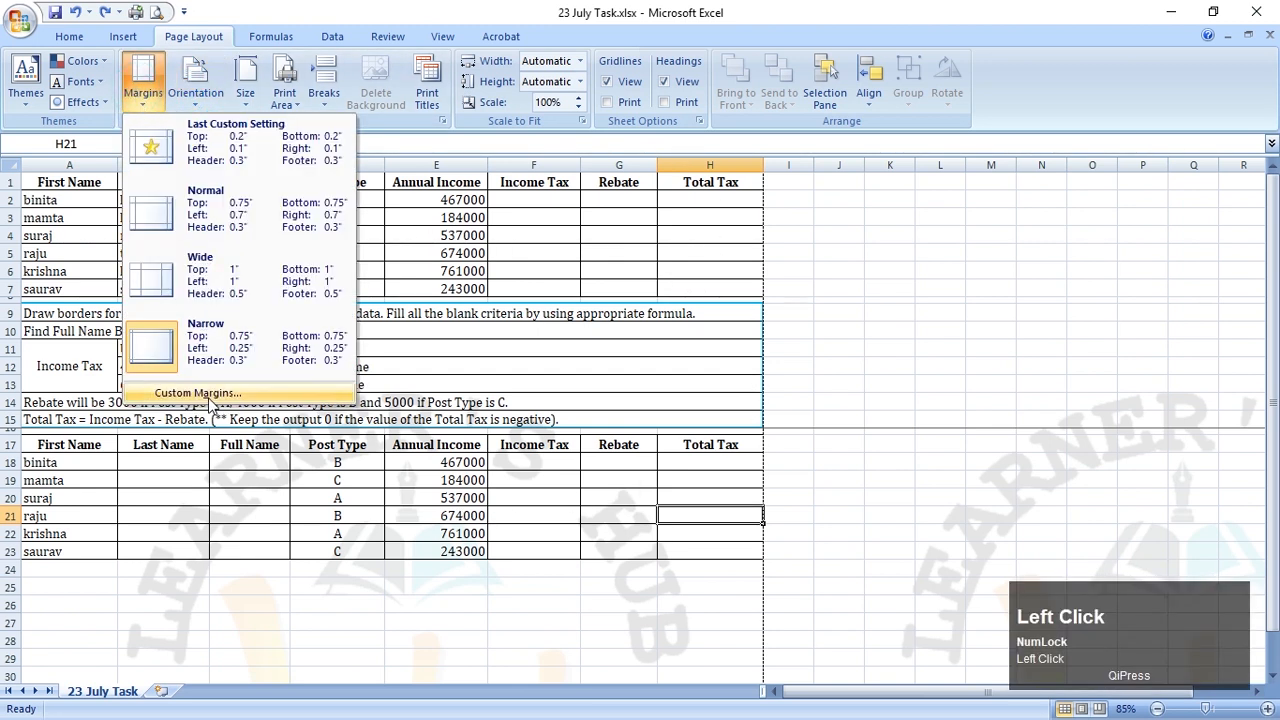
{"action": "left_click", "coordinate": [205, 393]}
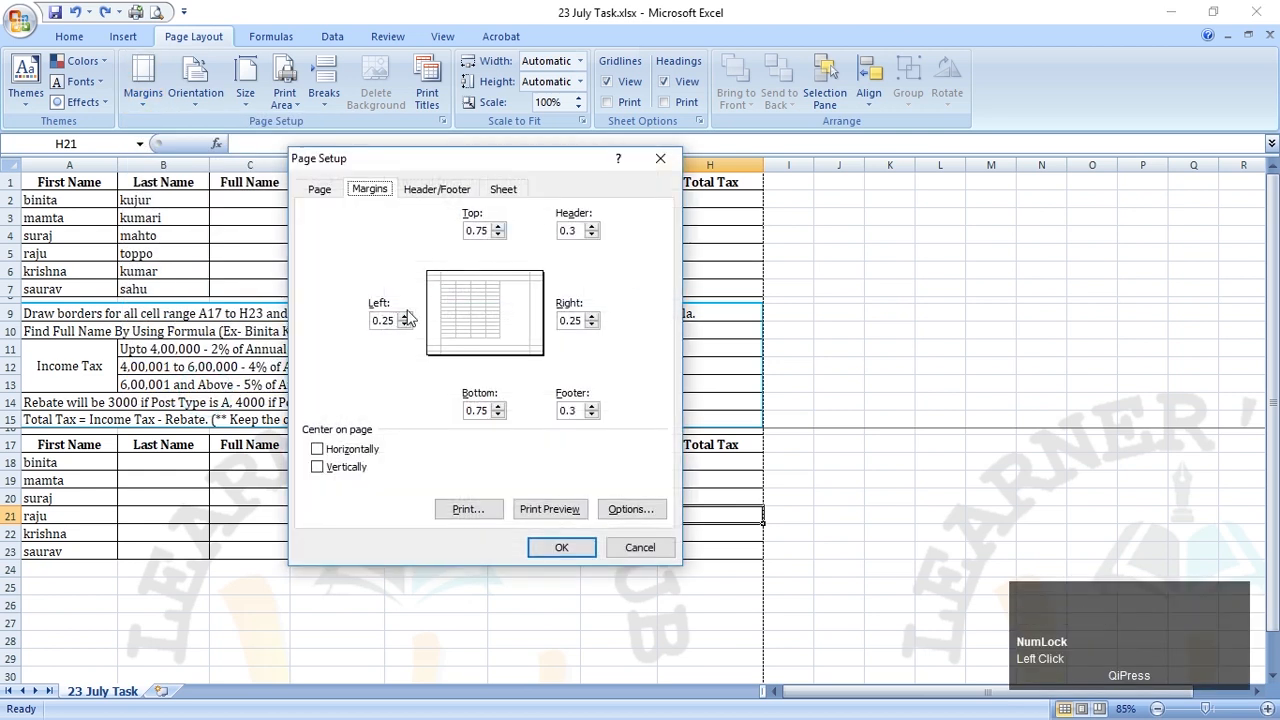
{"action": "left_click_drag", "start_coordinate": [476, 231], "coordinate": [488, 235]}
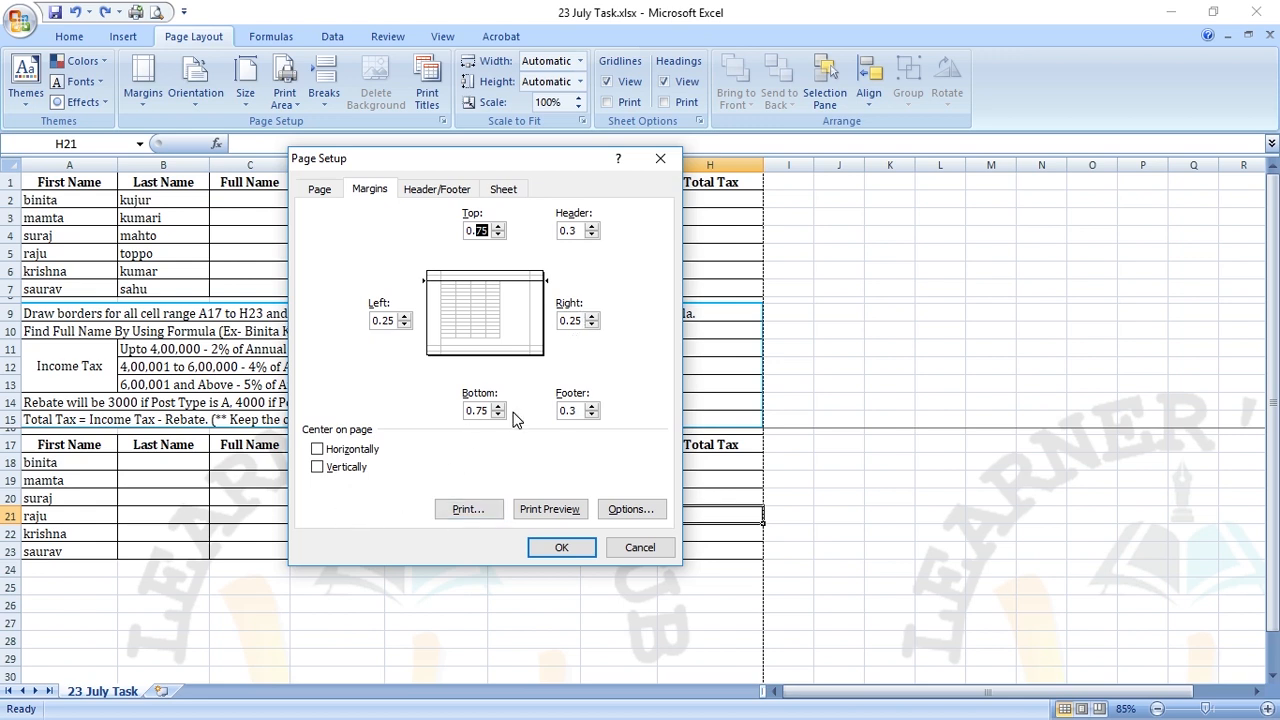
Reduce the print scaling percentage in Page Setup and preview the smaller printout.
{"action": "left_click", "coordinate": [319, 189]}
{"action": "left_click", "coordinate": [401, 299]}
{"action": "left_click_drag", "start_coordinate": [404, 299], "coordinate": [365, 299]}
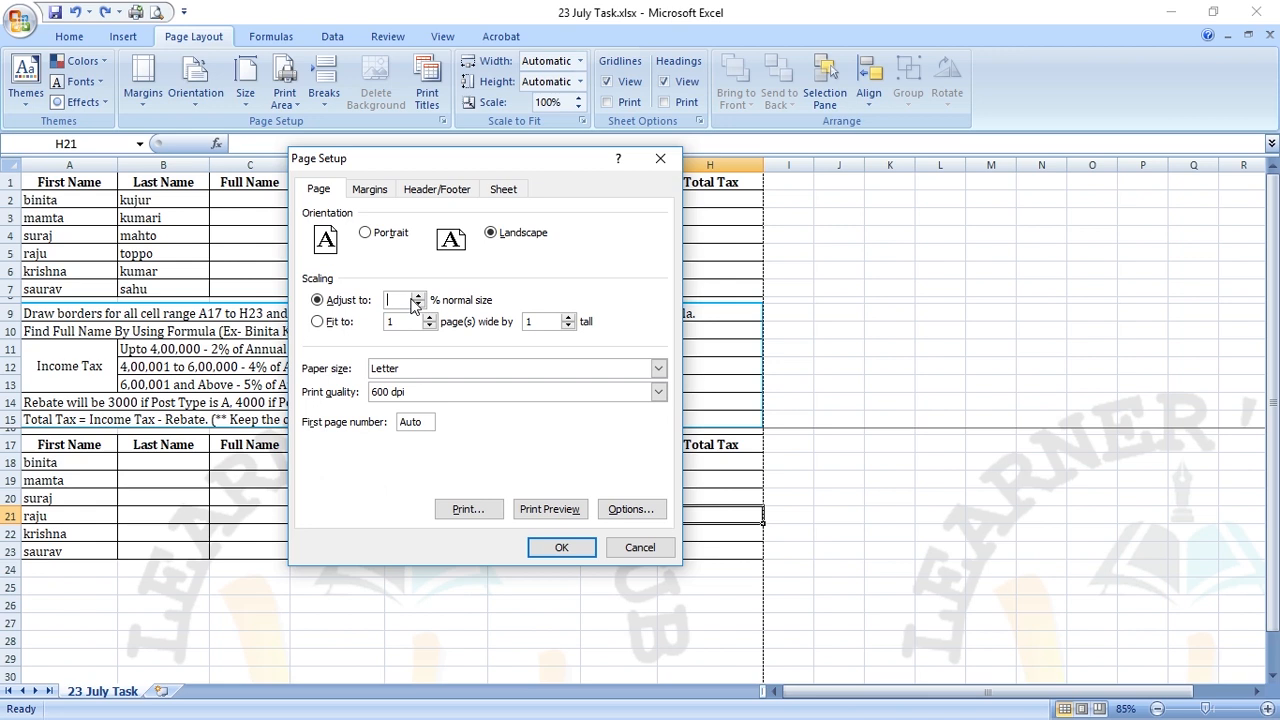
{"action": "left_click", "coordinate": [561, 547]}
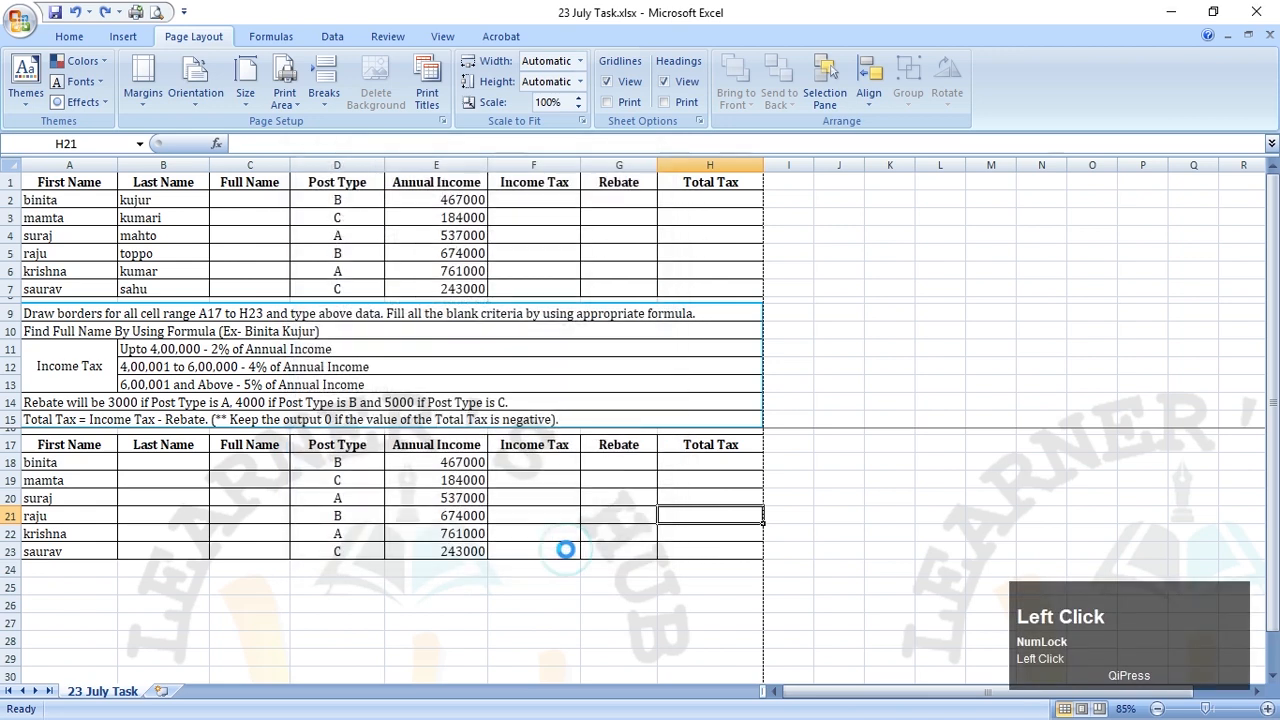
{"action": "left_click", "coordinate": [157, 12]}
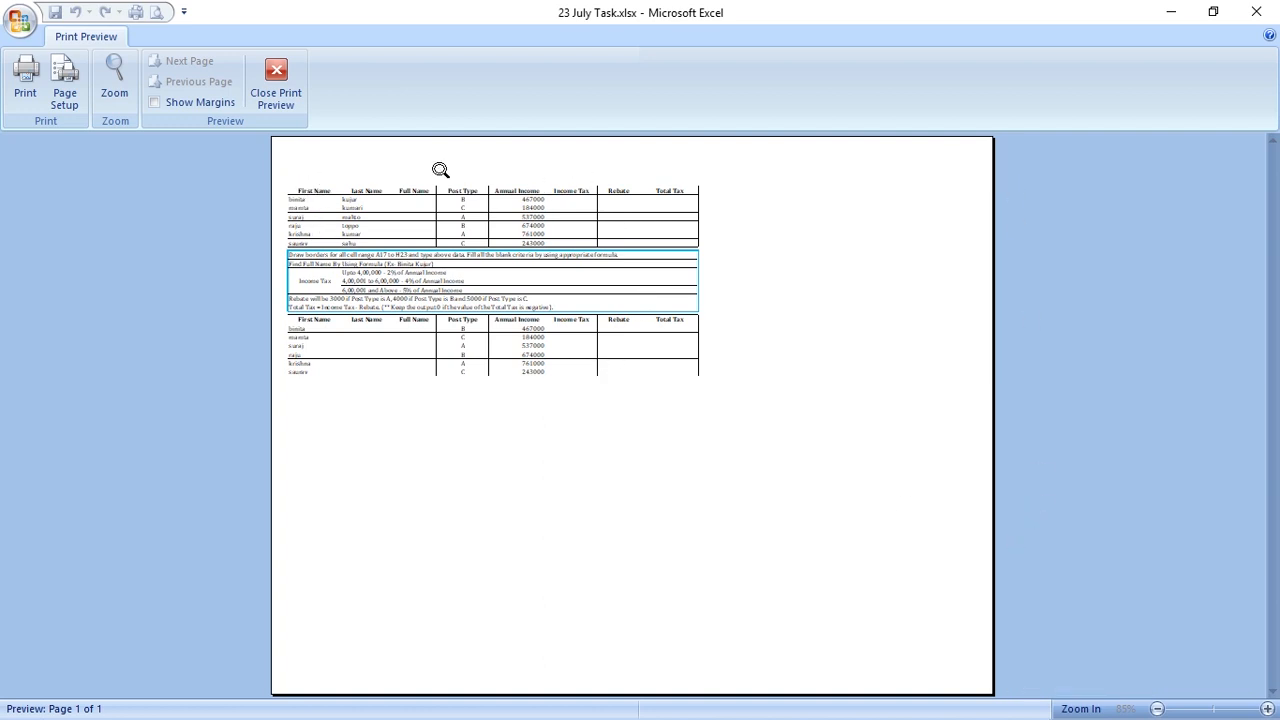
Set the print scaling to 40% of normal size and inspect the page by zooming in and out in the preview.
{"action": "left_click", "coordinate": [70, 88]}
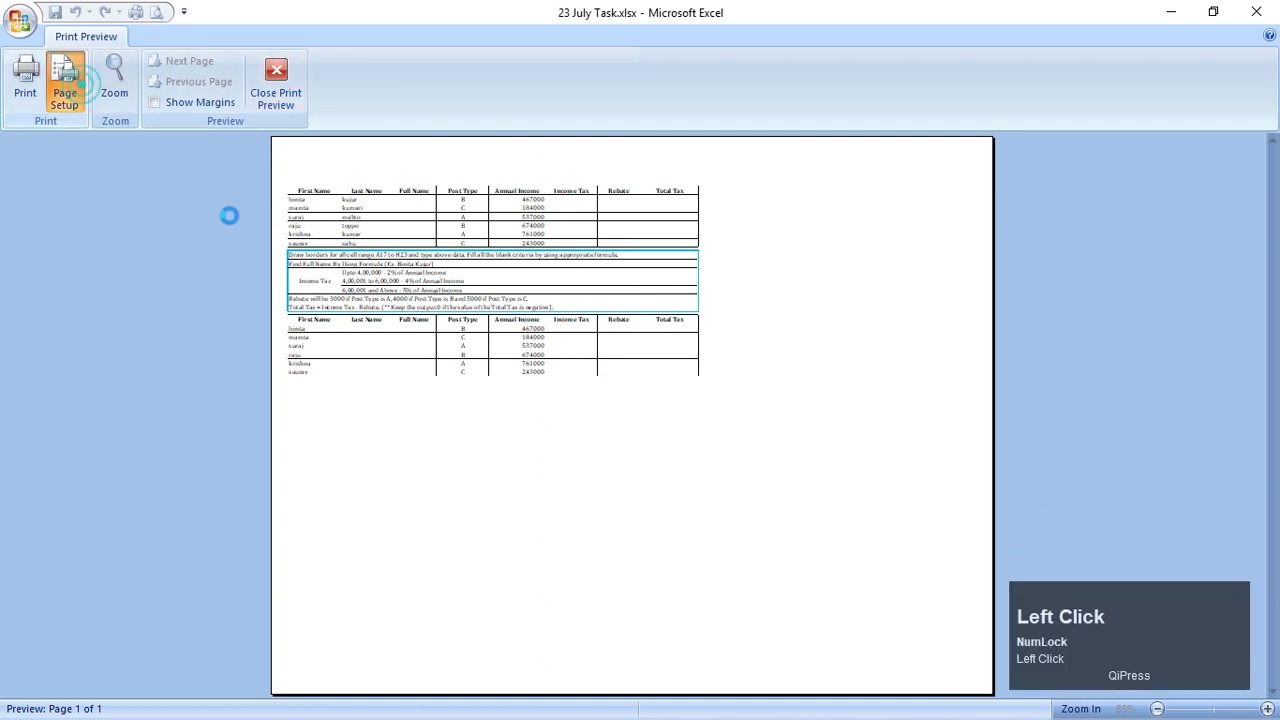
{"action": "double_click", "coordinate": [405, 300]}
{"action": "type", "text": "40"}
{"action": "left_click", "coordinate": [561, 547]}
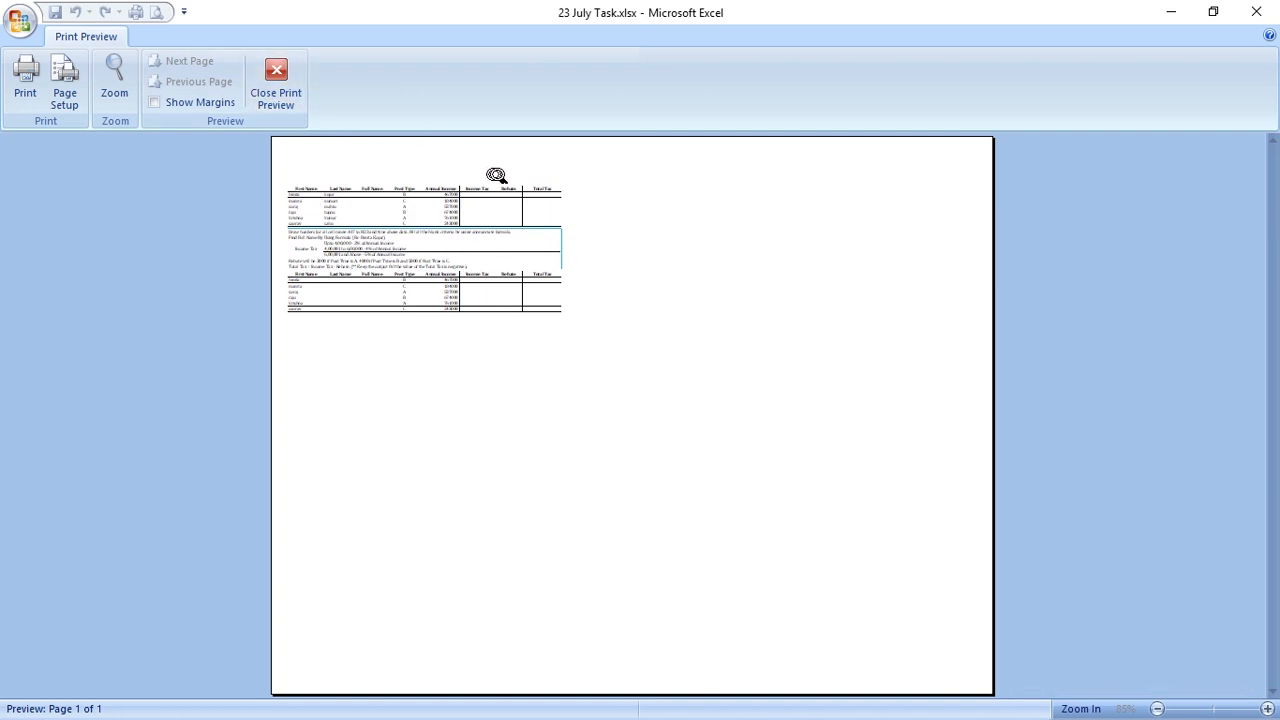
{"action": "left_click", "coordinate": [369, 250]}
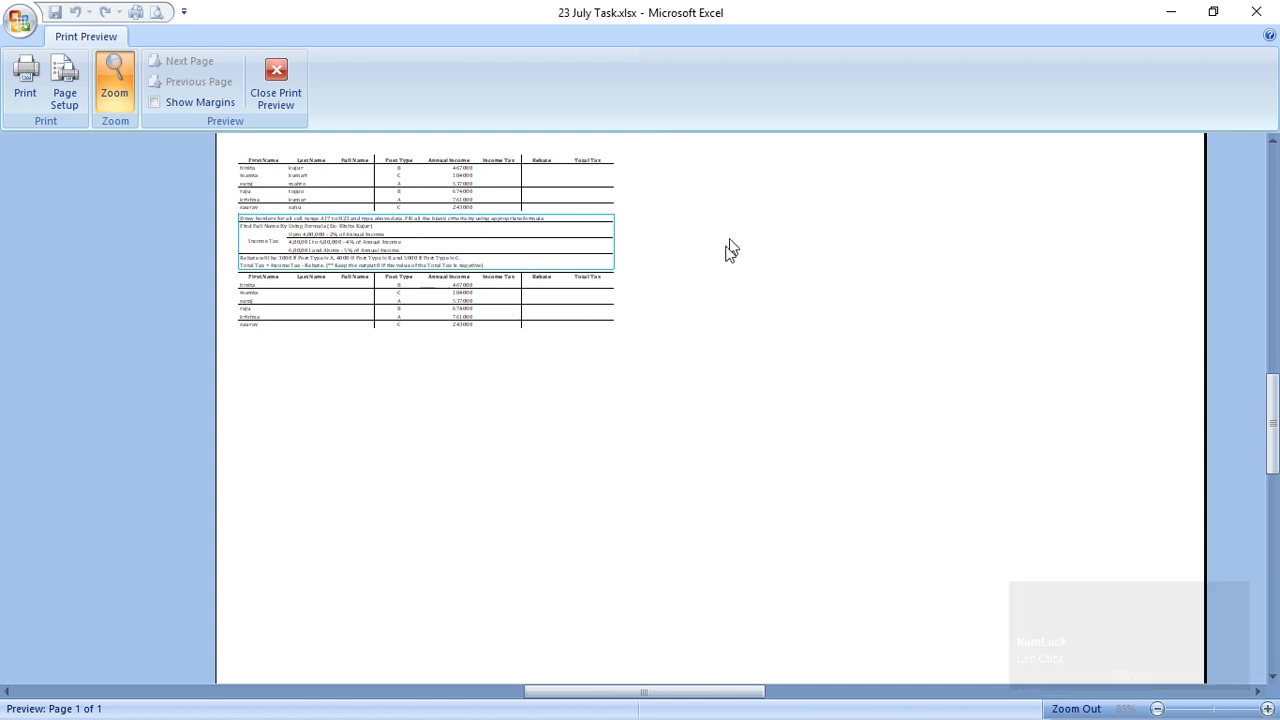
{"action": "left_click", "coordinate": [462, 252]}
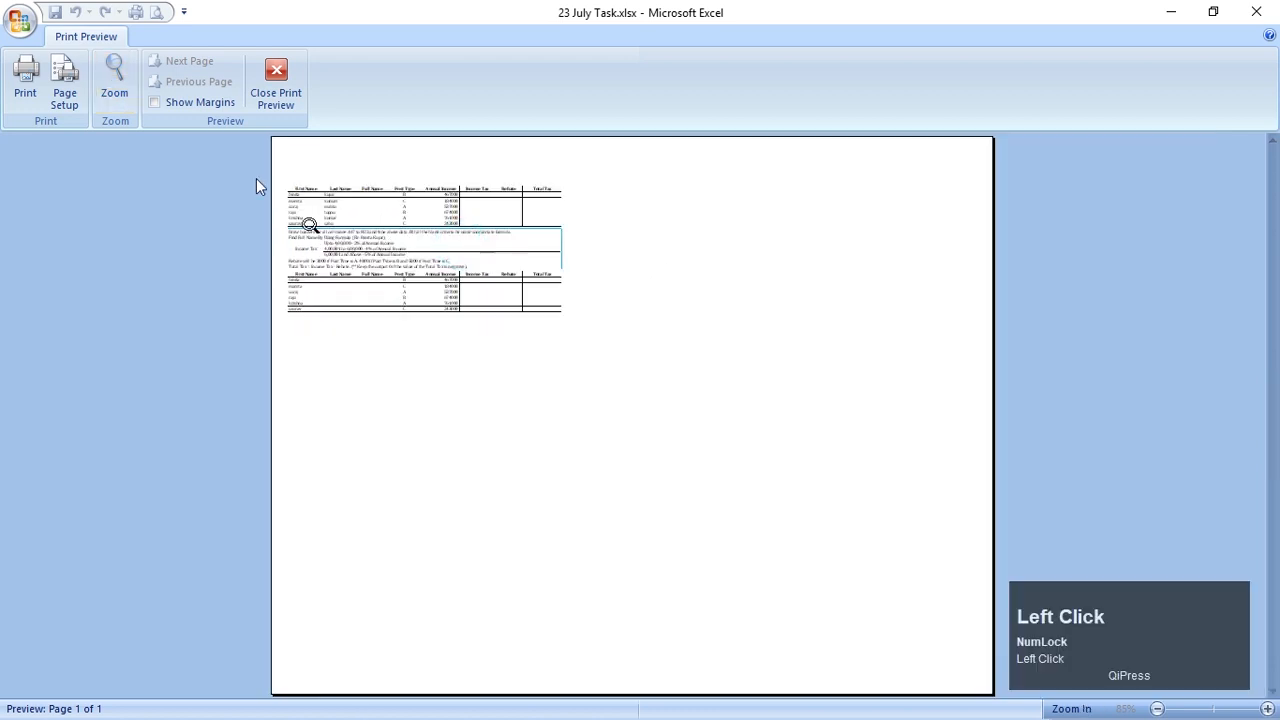
Set the print scaling to 100% of normal size.
{"action": "left_click", "coordinate": [65, 80]}
{"action": "double_click", "coordinate": [398, 299]}
{"action": "type", "text": "100"}
{"action": "key", "text": "Return"}
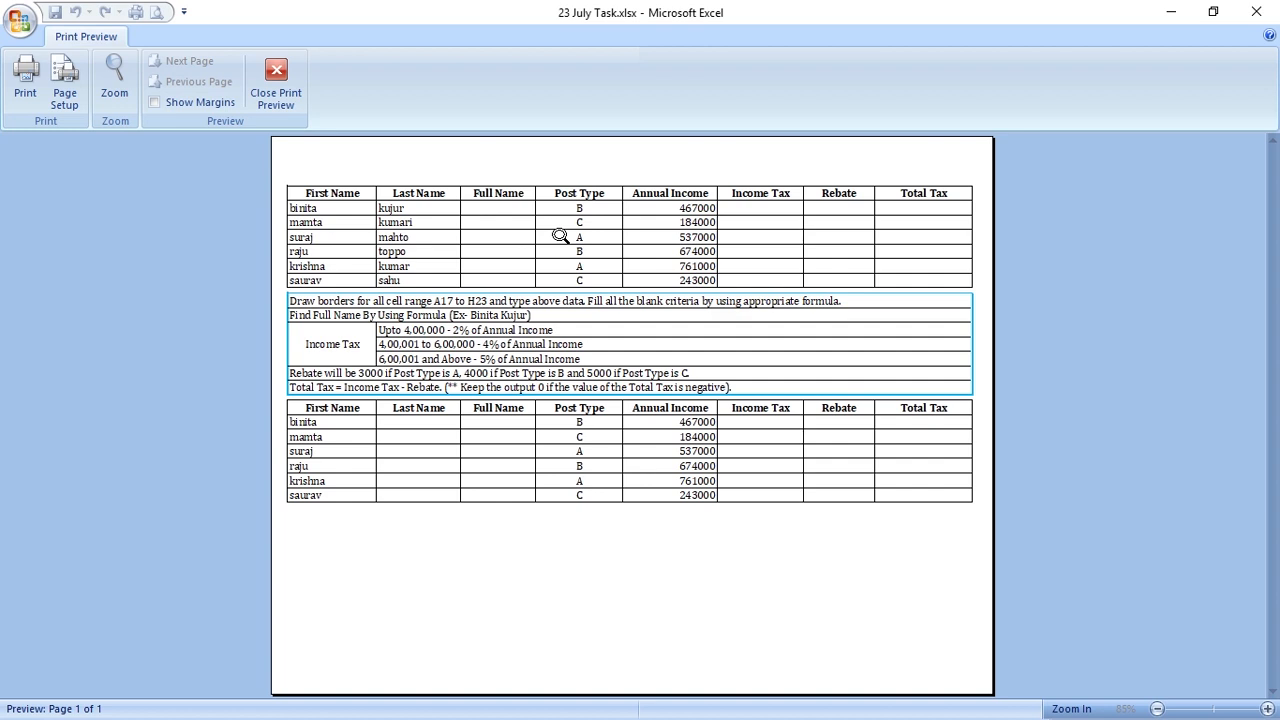
Close the print preview and minimize the workbook to show the desktop.
{"action": "left_click", "coordinate": [1254, 13]}
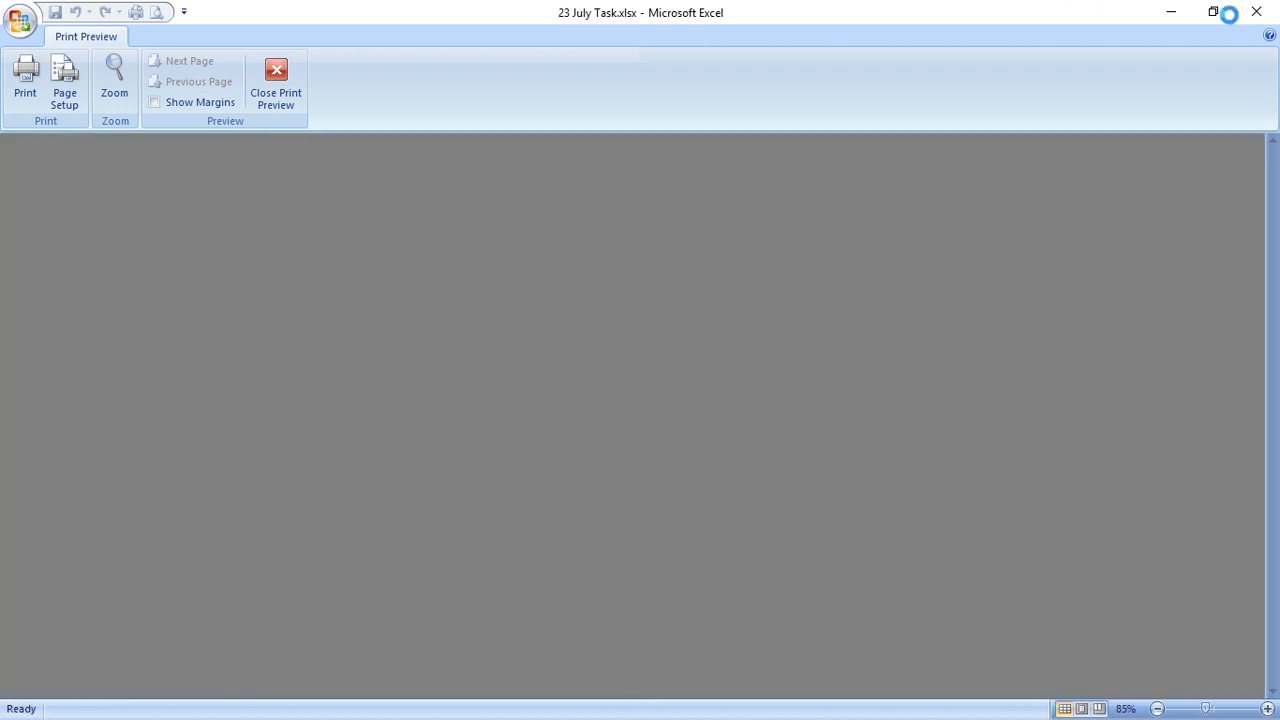
{"action": "left_click", "coordinate": [1171, 13]}
{"action": "left_click", "coordinate": [577, 329]}
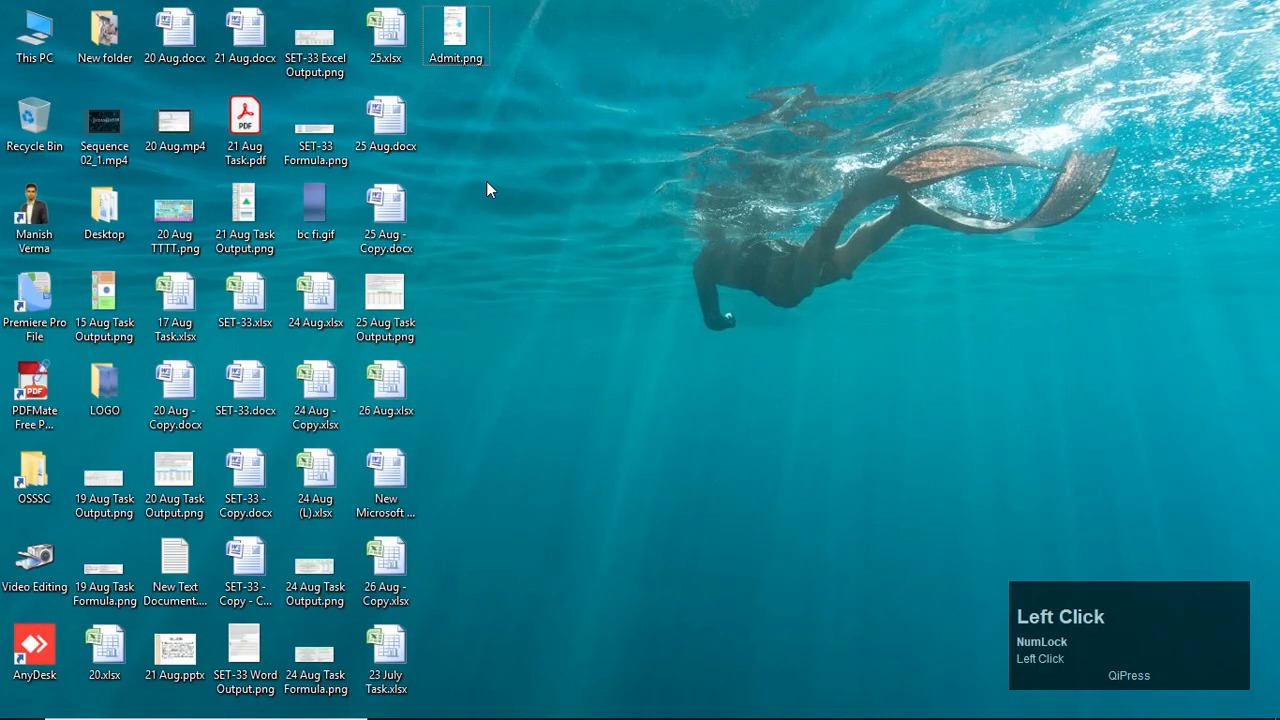
Open 25 Aug.docx from the desktop in Word, read through its table task instructions and close it.
{"action": "left_click", "coordinate": [378, 117]}
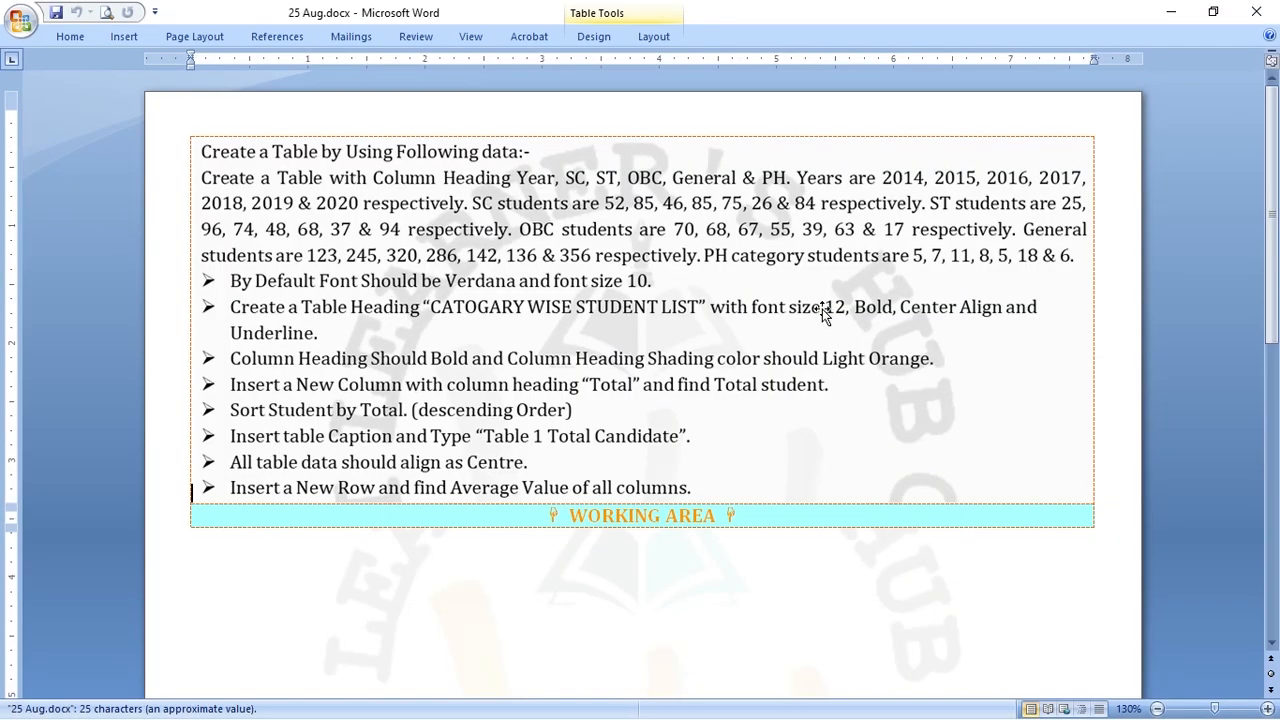
{"action": "scroll", "coordinate": [792, 482], "scroll_direction": "down", "scroll_amount": 10}
{"action": "scroll", "coordinate": [792, 480], "scroll_direction": "up", "scroll_amount": 9}
{"action": "left_click", "coordinate": [1258, 6]}
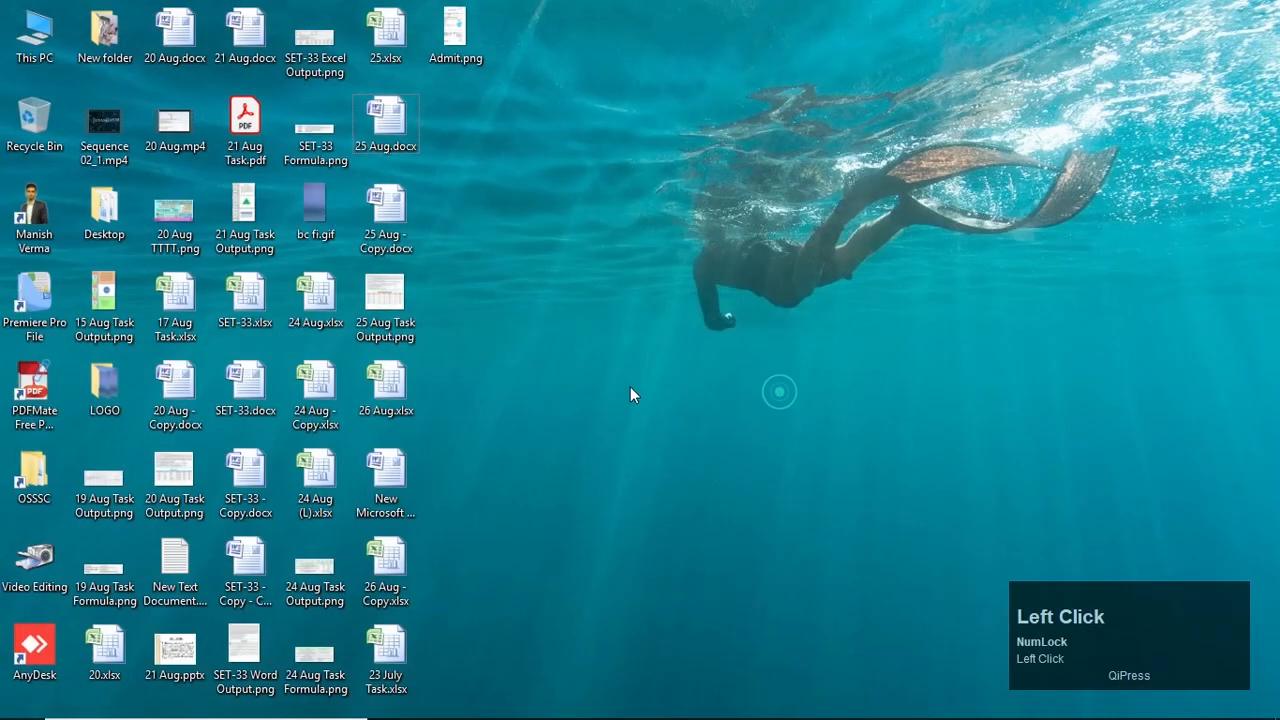
Open 25 Aug - Copy.docx from the desktop and review its instructions and the finished CATOGARY WISE STUDENT LIST table.
{"action": "double_click", "coordinate": [385, 215]}
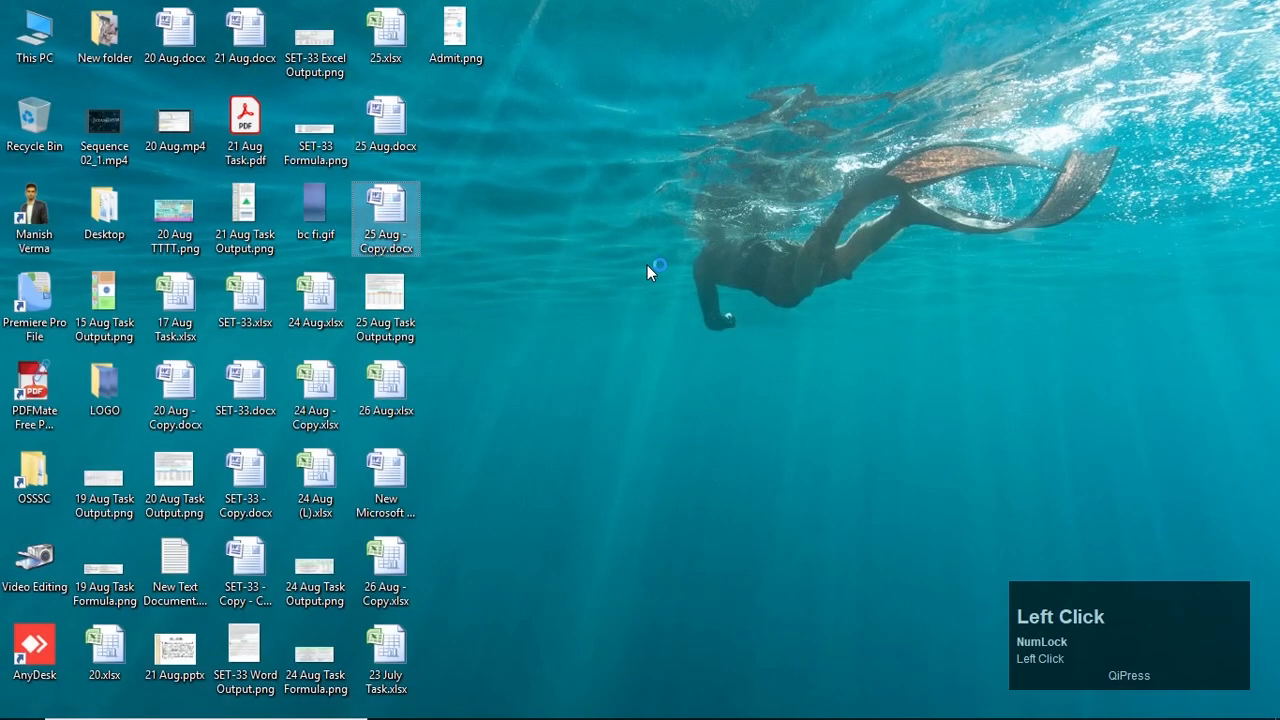
{"action": "scroll", "coordinate": [708, 386], "scroll_direction": "down", "scroll_amount": 5}
{"action": "scroll", "coordinate": [708, 386], "scroll_direction": "down", "scroll_amount": 6}
{"action": "scroll", "coordinate": [183, 154], "scroll_direction": "up", "scroll_amount": 10}
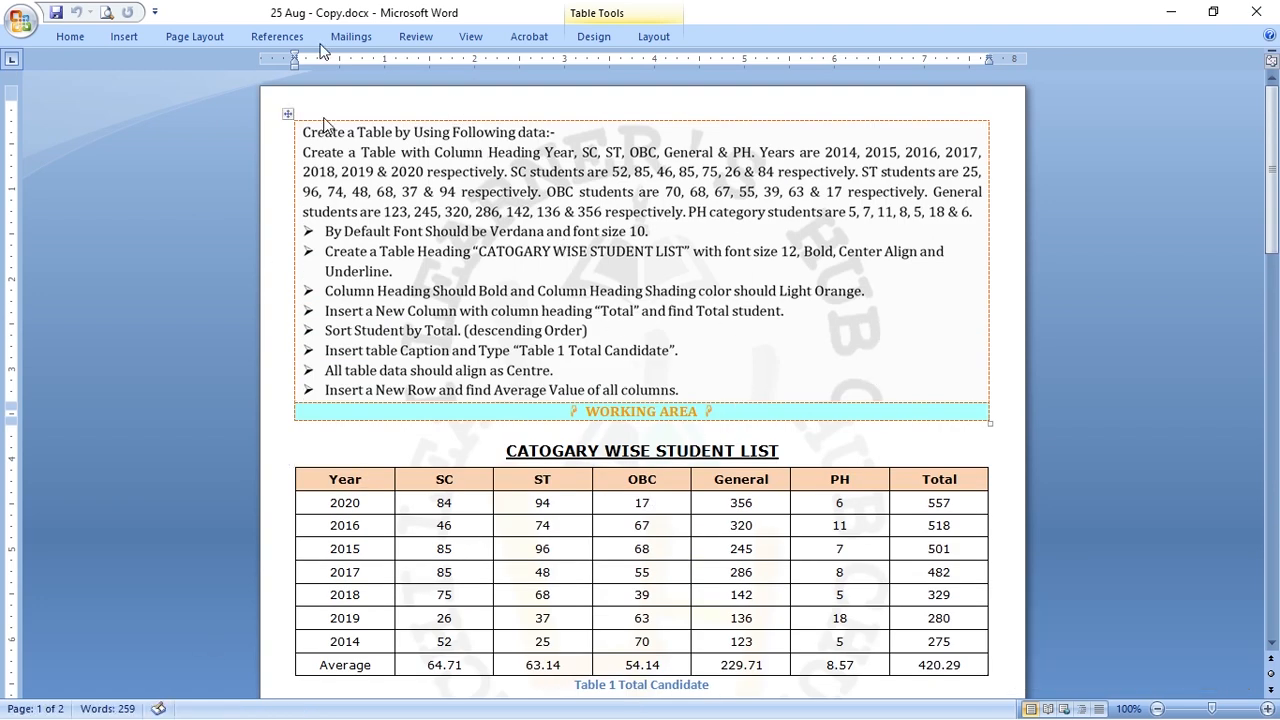
Widen the student list table by moving the Total column's outer border close to the page edge.
{"action": "left_click", "coordinate": [601, 532]}
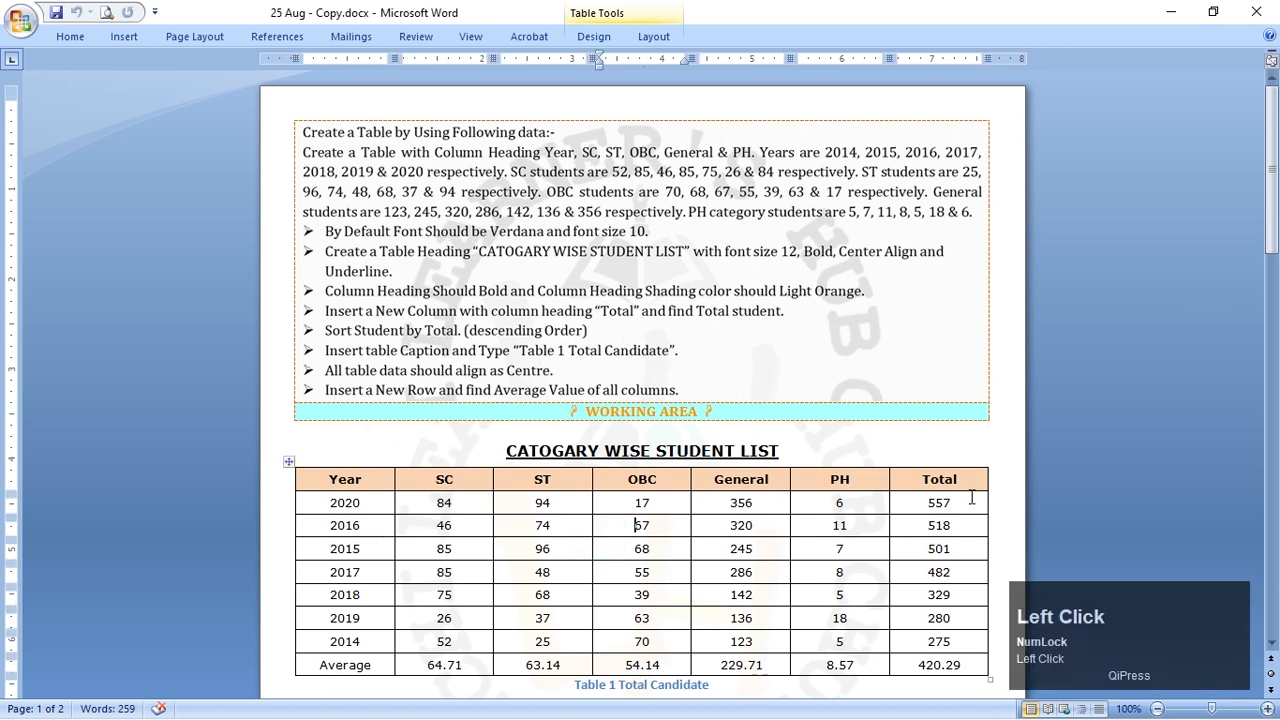
{"action": "left_click_drag", "start_coordinate": [988, 505], "coordinate": [1021, 505]}
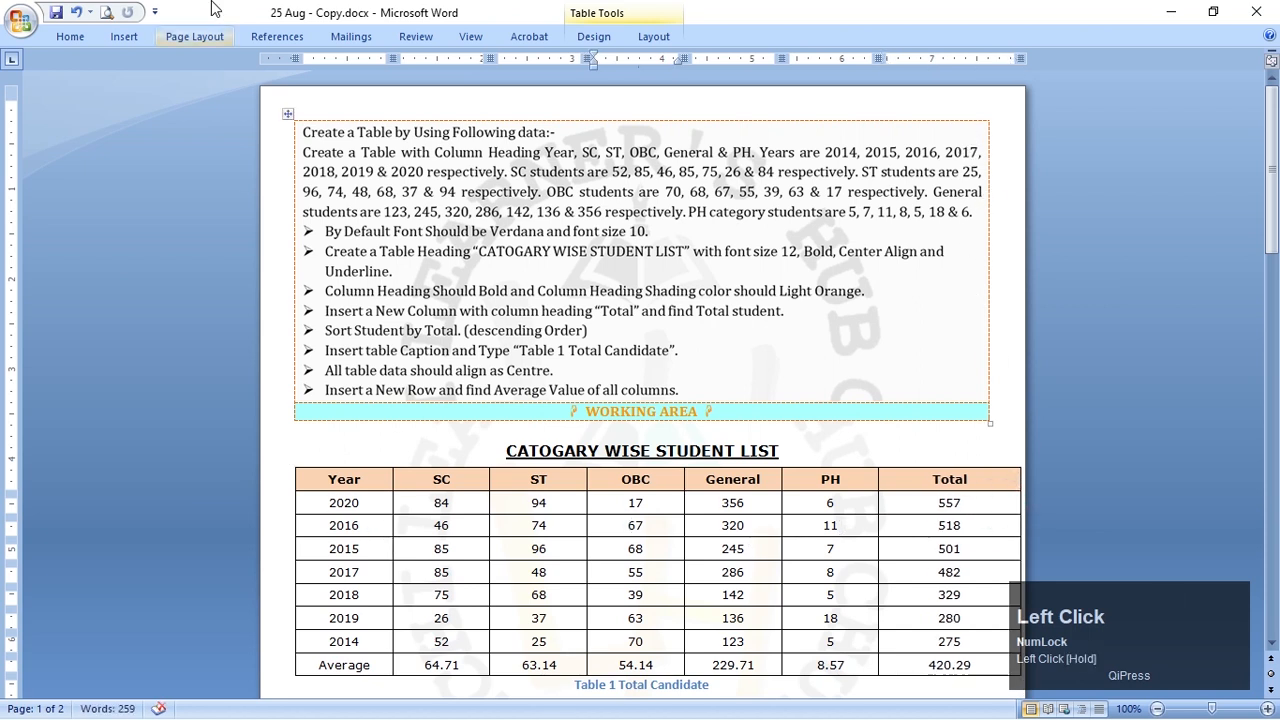
{"action": "scroll", "coordinate": [674, 374], "scroll_direction": "down", "scroll_amount": 4}
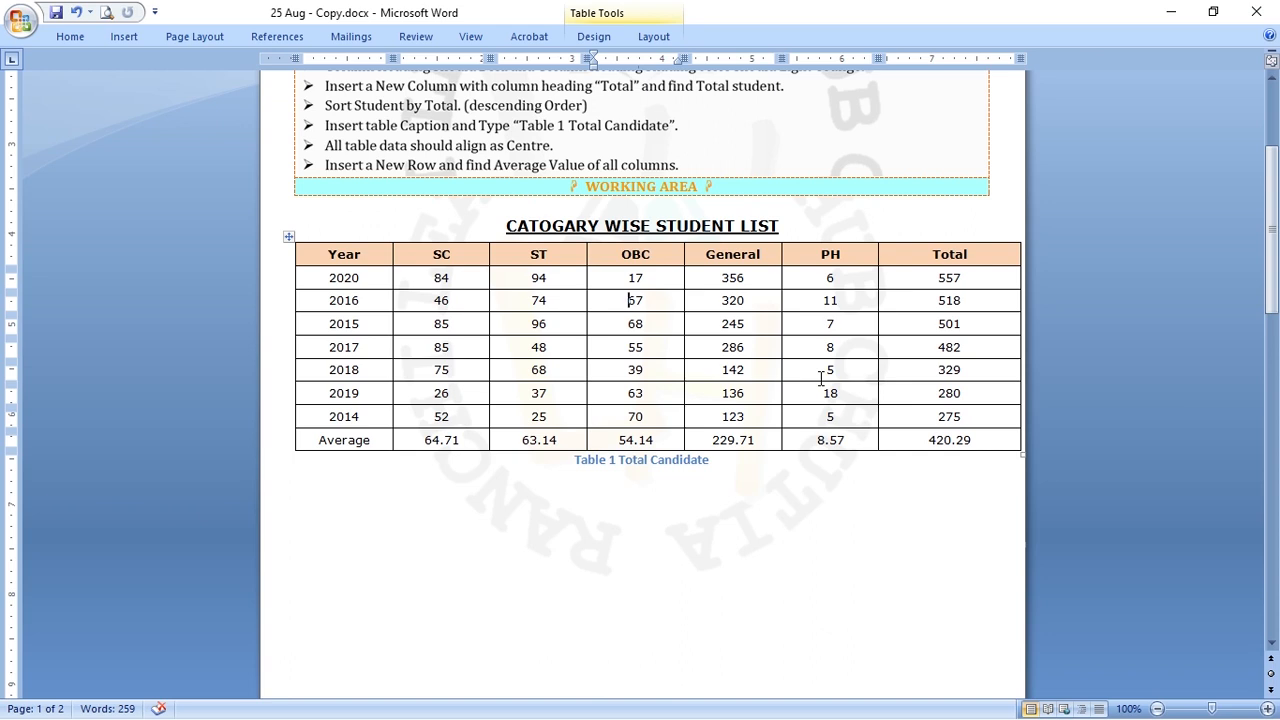
{"action": "scroll", "coordinate": [820, 377], "scroll_direction": "up", "scroll_amount": 4}
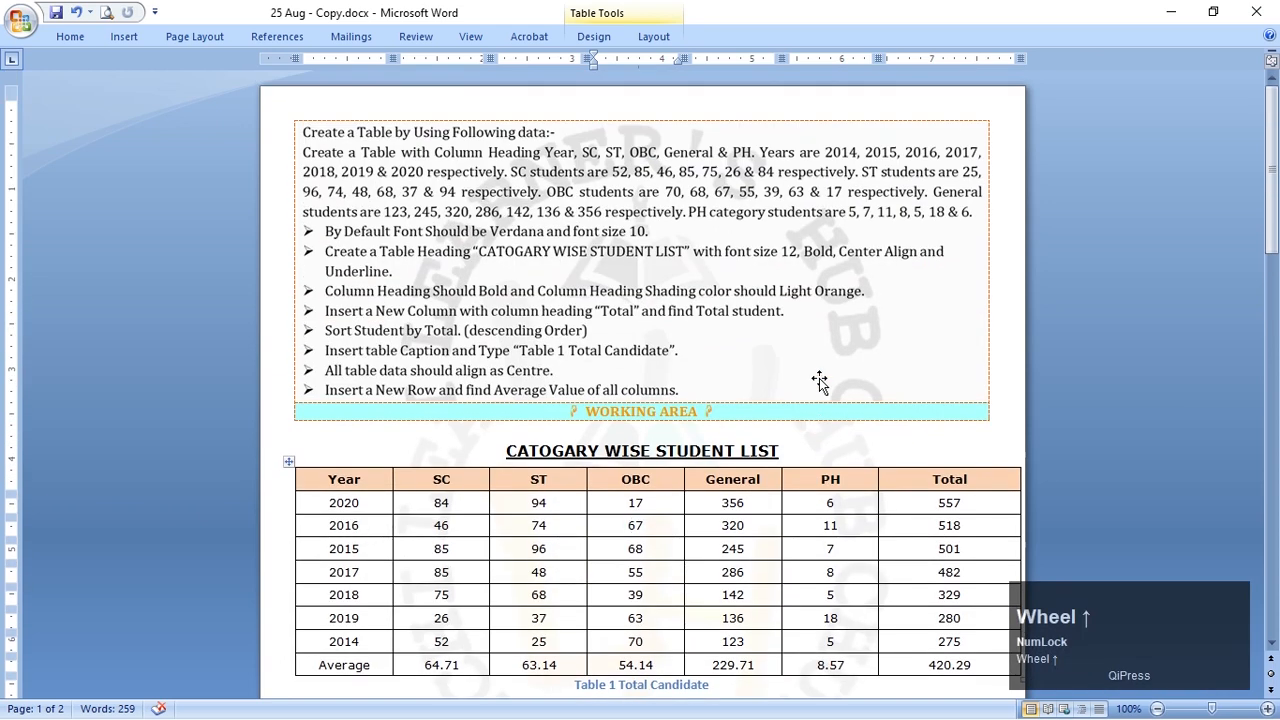
{"action": "left_click", "coordinate": [66, 37]}
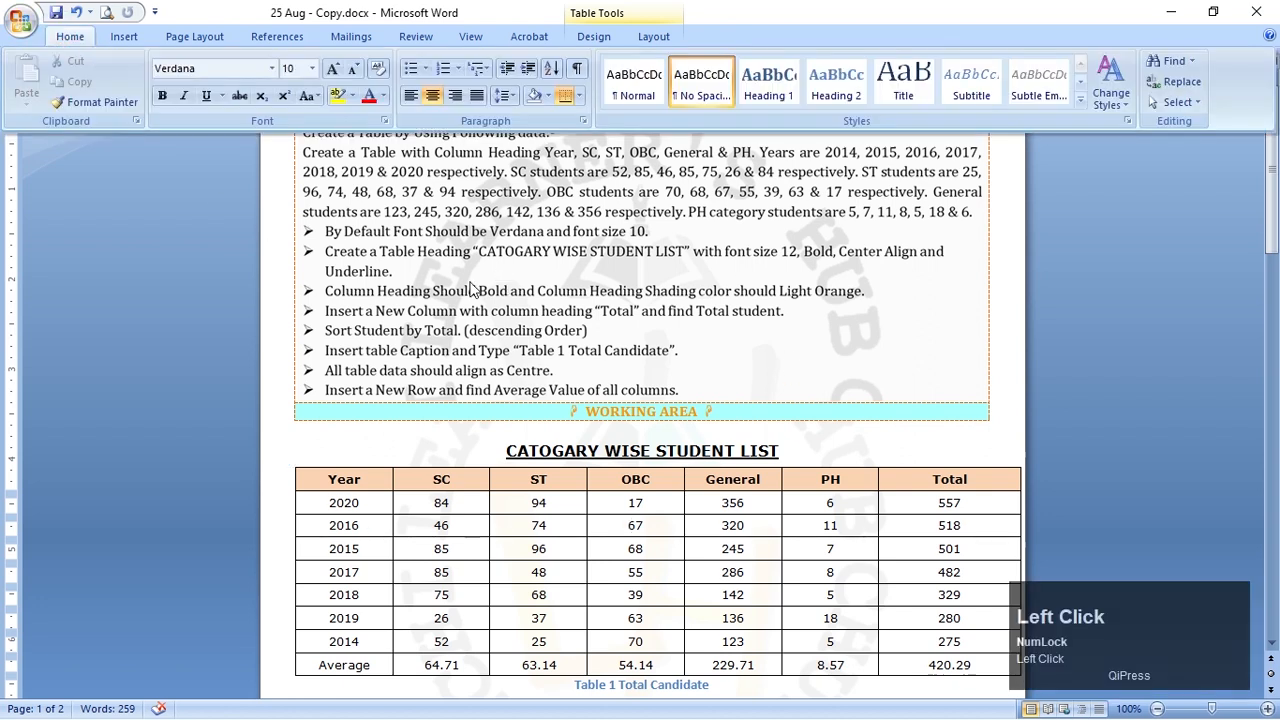
{"action": "left_click", "coordinate": [438, 488]}
{"action": "left_click", "coordinate": [458, 502]}
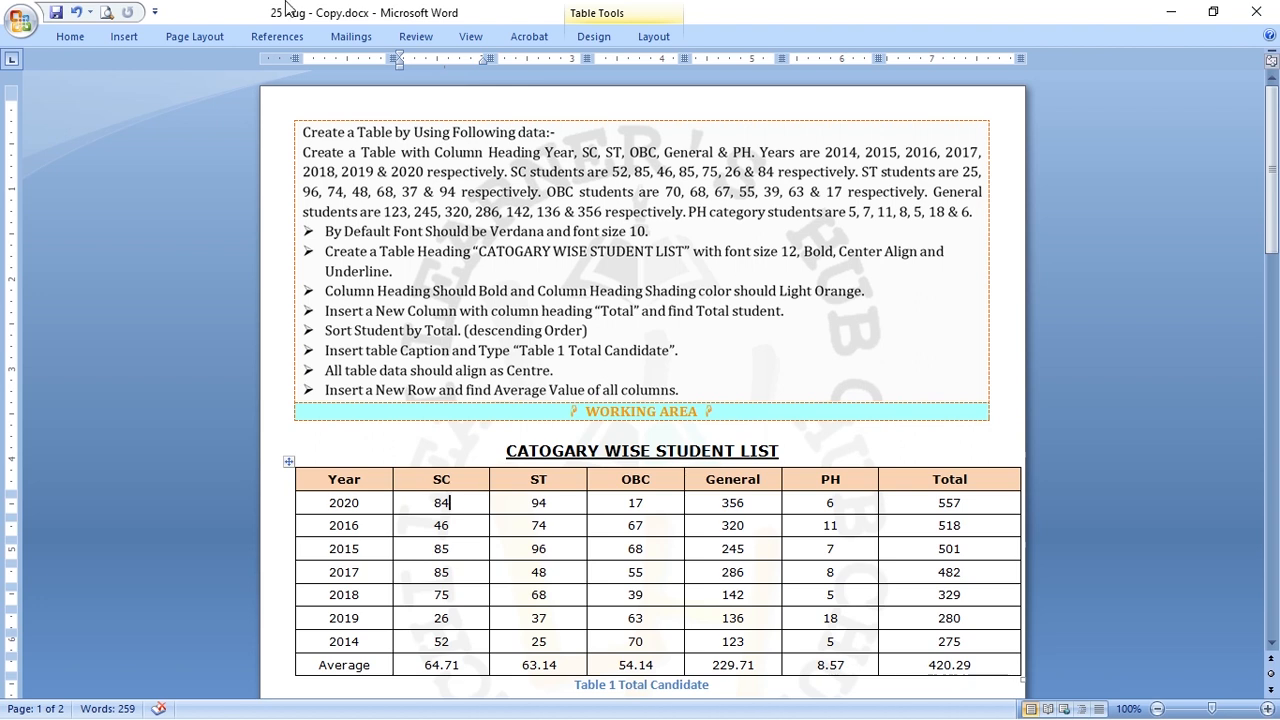
Minimize the Word document and switch back to the 23 July Task.xlsx workbook in Excel.
{"action": "left_click", "coordinate": [1171, 11]}
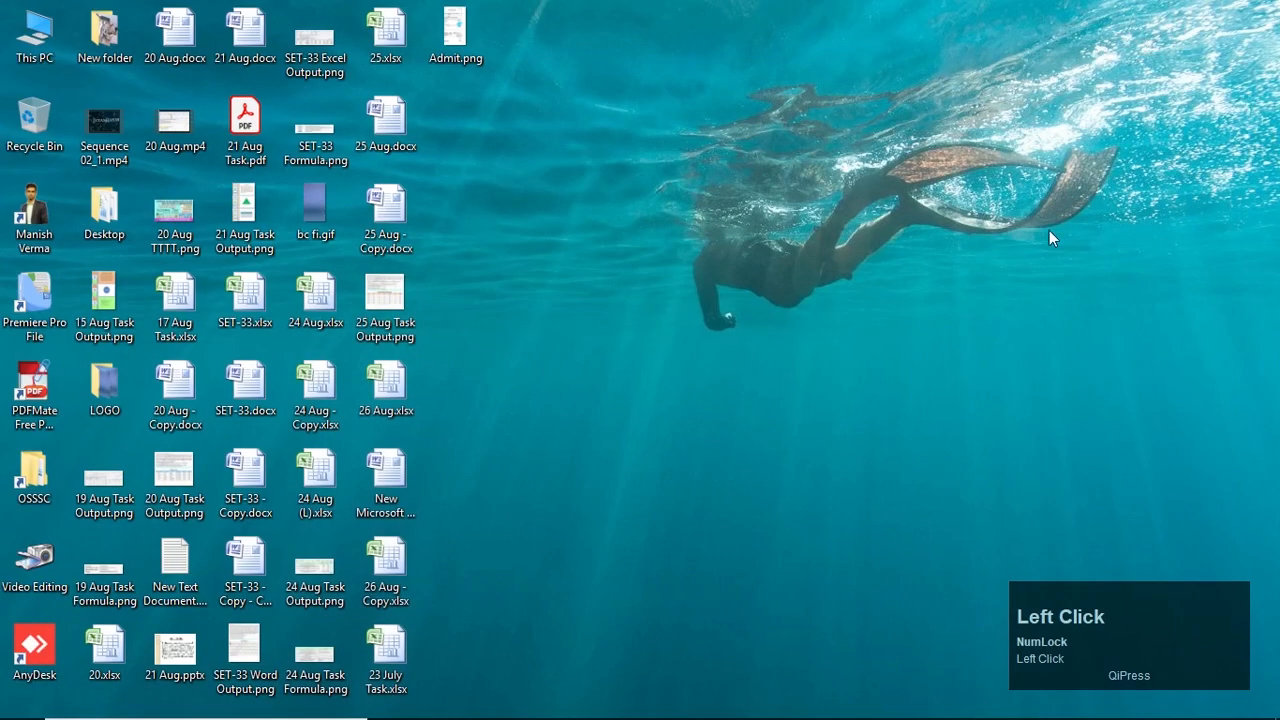
{"action": "left_click", "coordinate": [315, 392]}
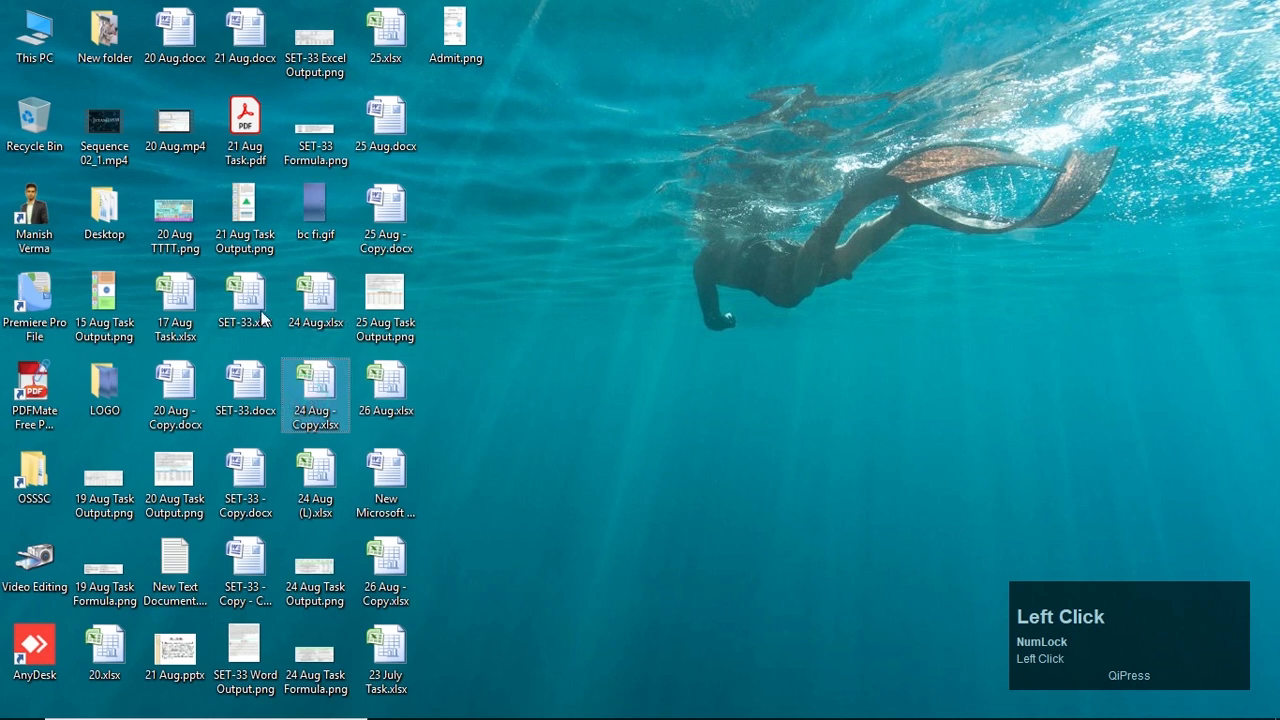
{"action": "left_click", "coordinate": [244, 490]}
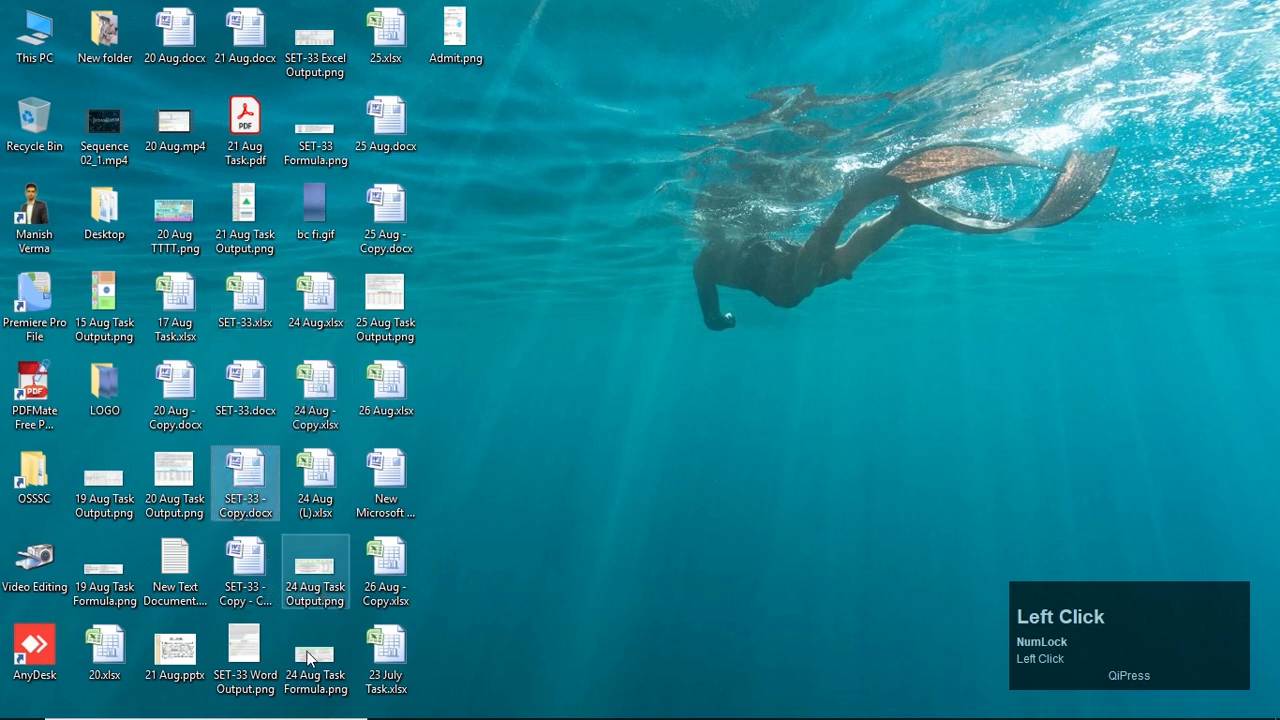
{"action": "left_click", "coordinate": [632, 358]}
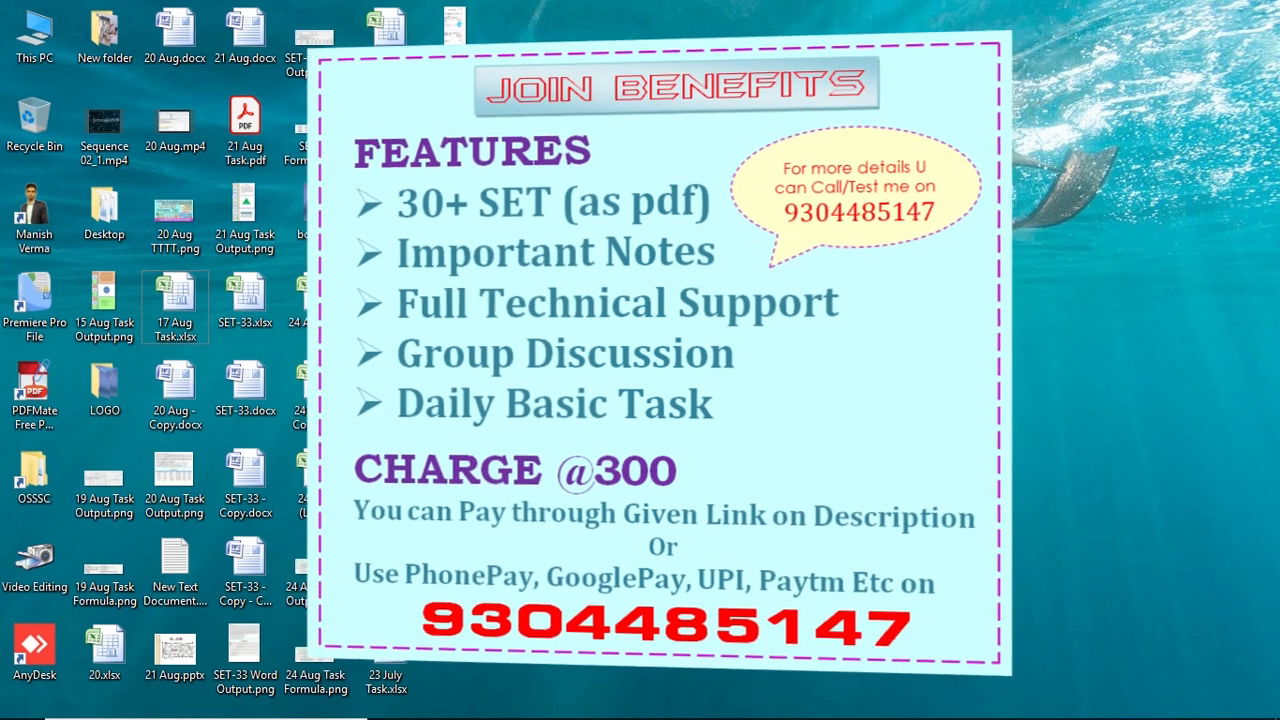
{"action": "mouse_move", "coordinate": [733, 711]}
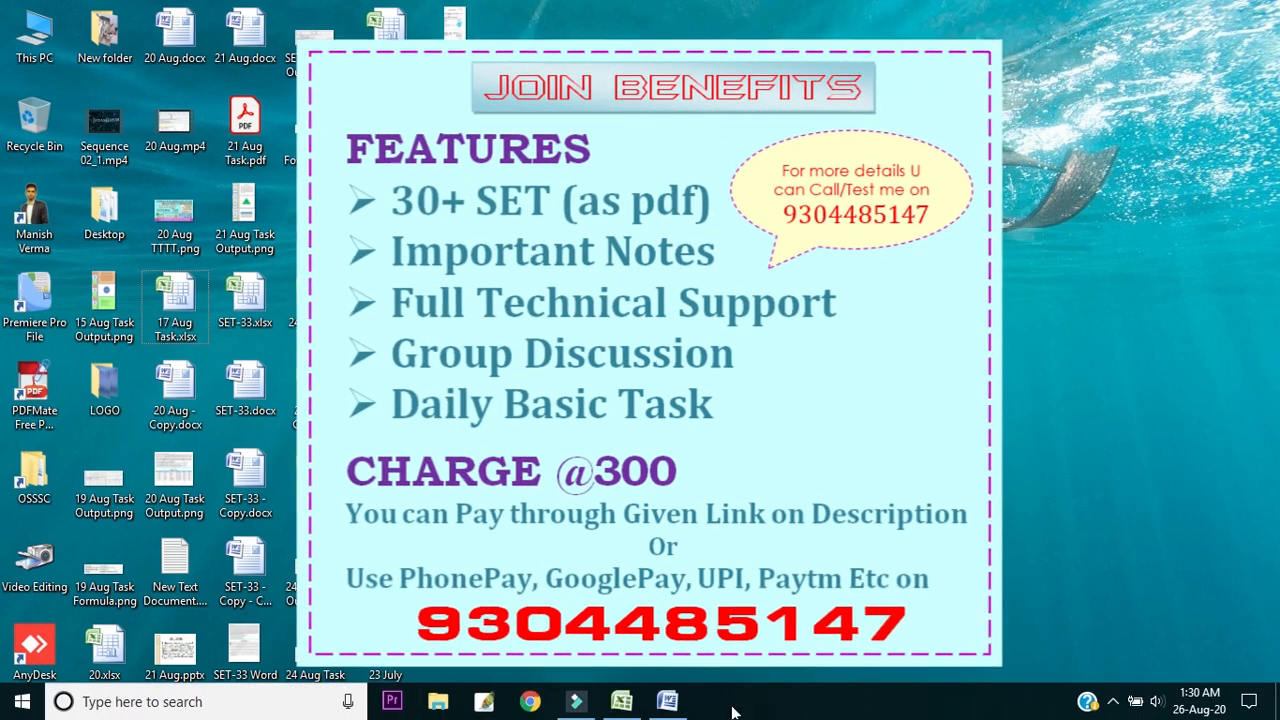
{"action": "left_click", "coordinate": [646, 706]}
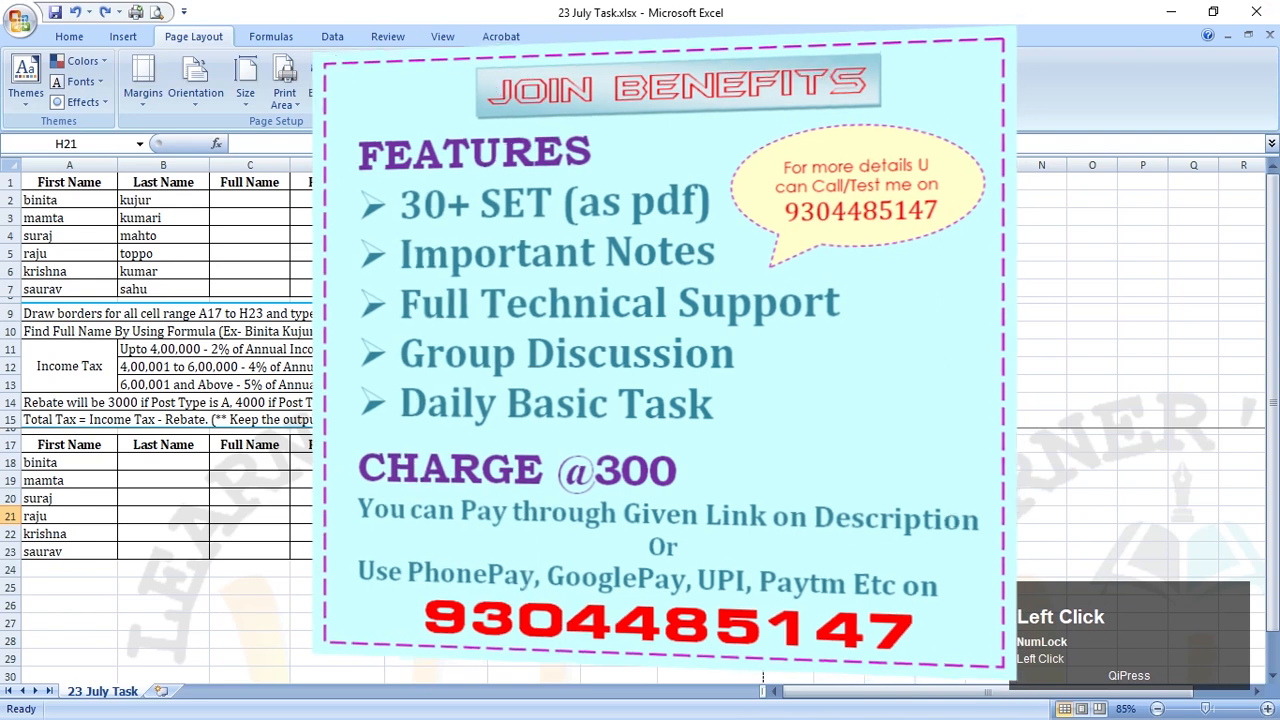